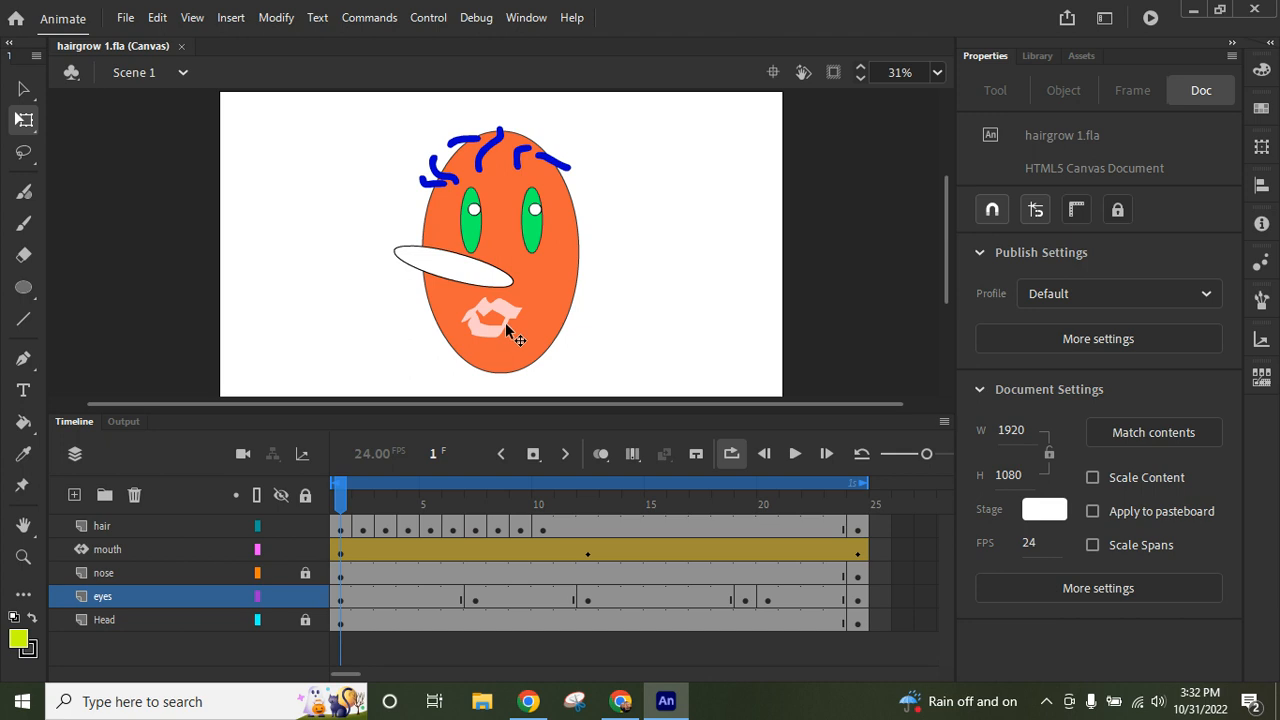
- Play the finished hairgrow 1.fla face animation on the stage, and stop the playback
click(796, 455)
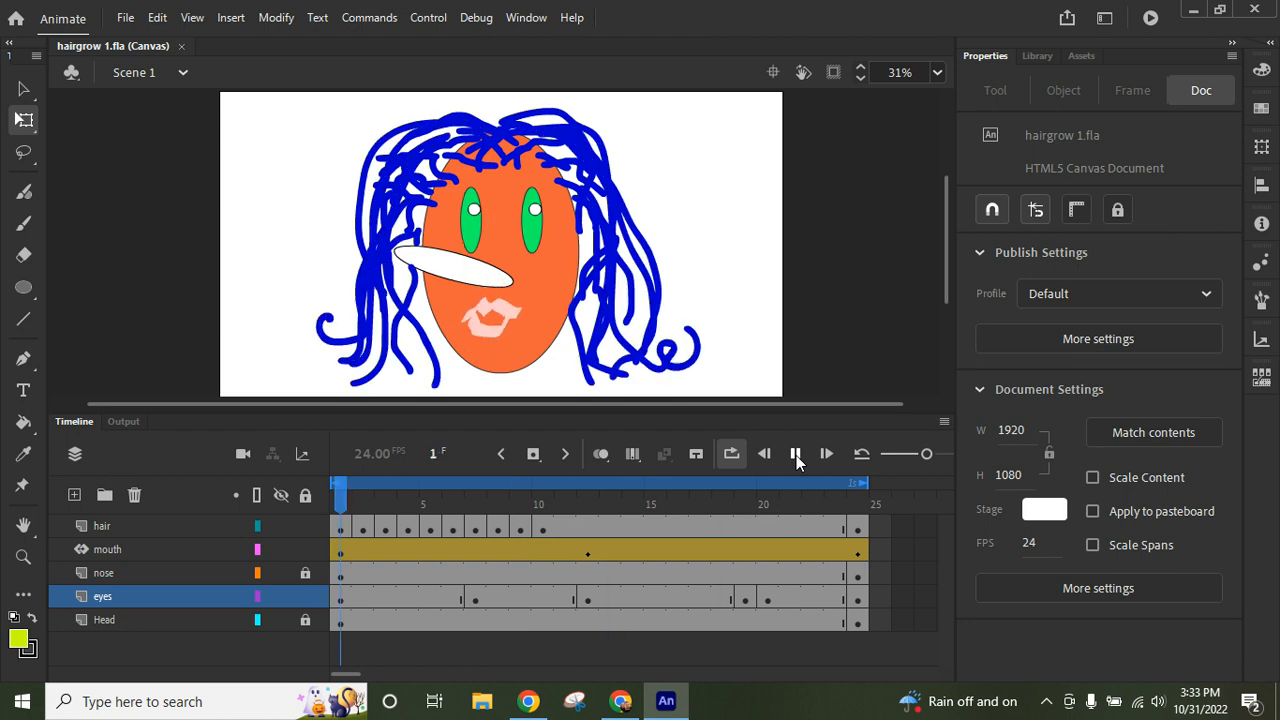
click(796, 455)
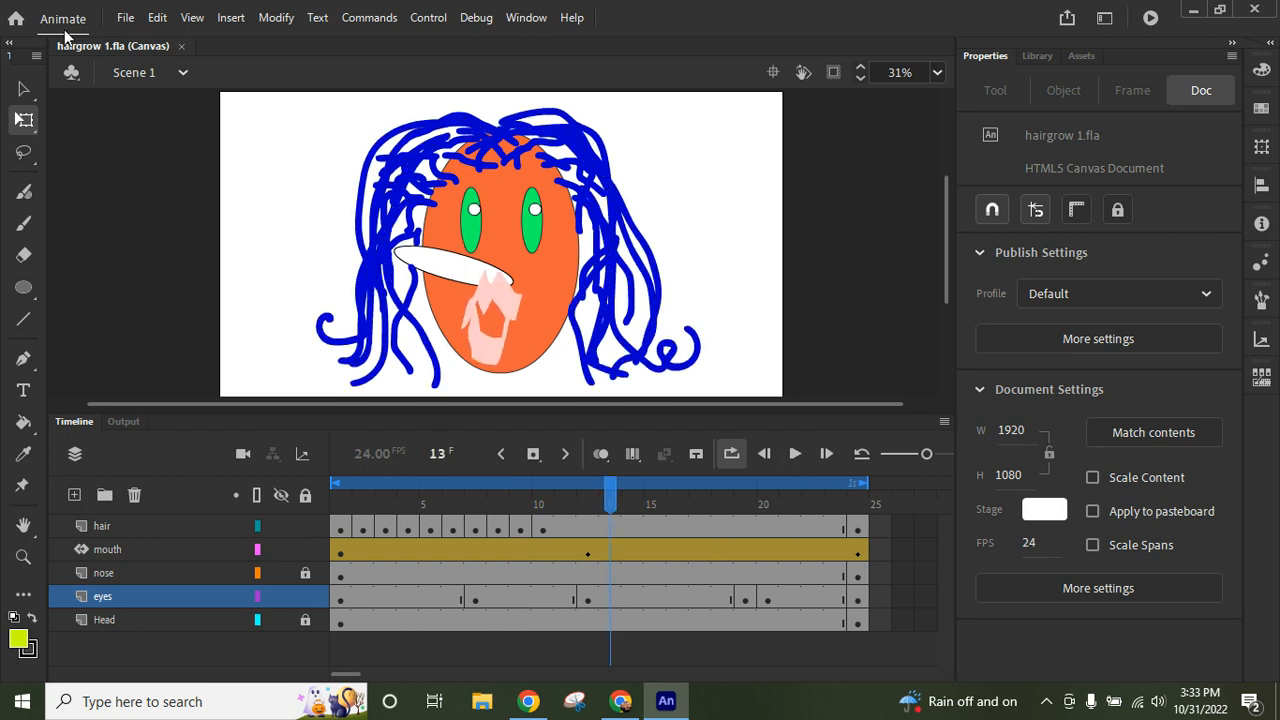
- Create a Full HD 1920 x 1080 HTML5 Canvas document at 24 fps and fit its whole stage in view
click(126, 20)
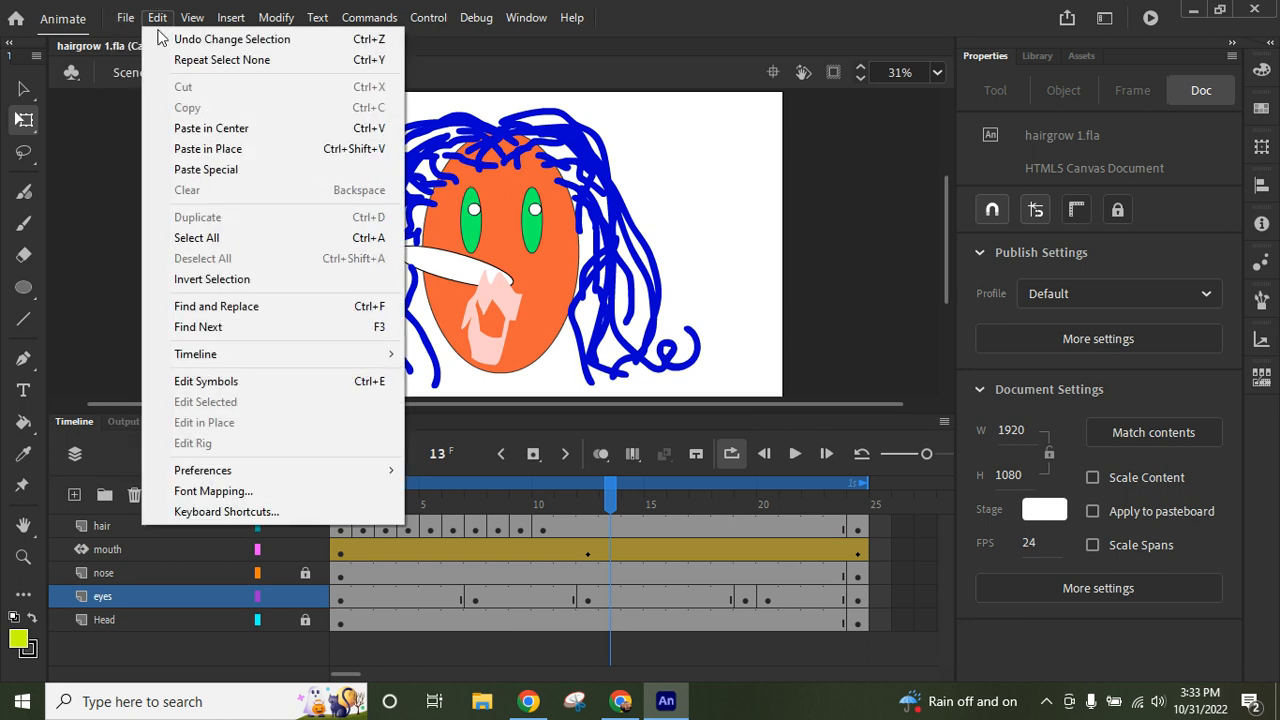
click(142, 38)
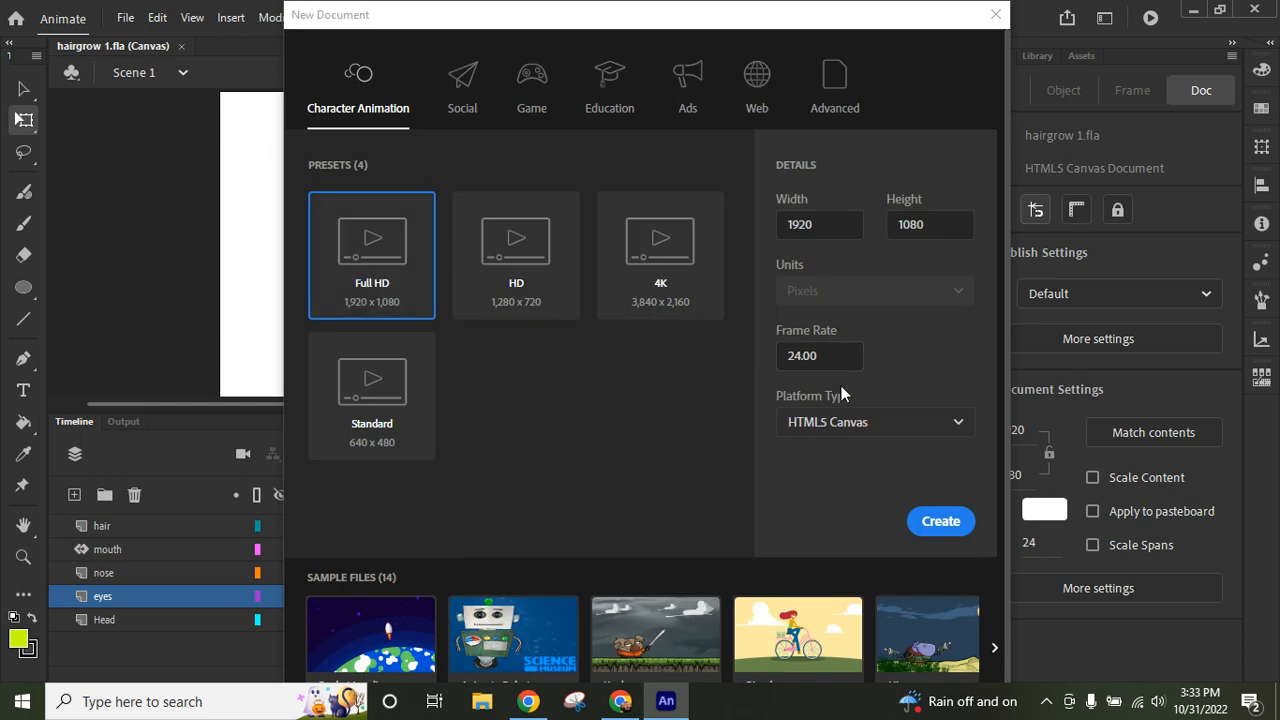
click(941, 522)
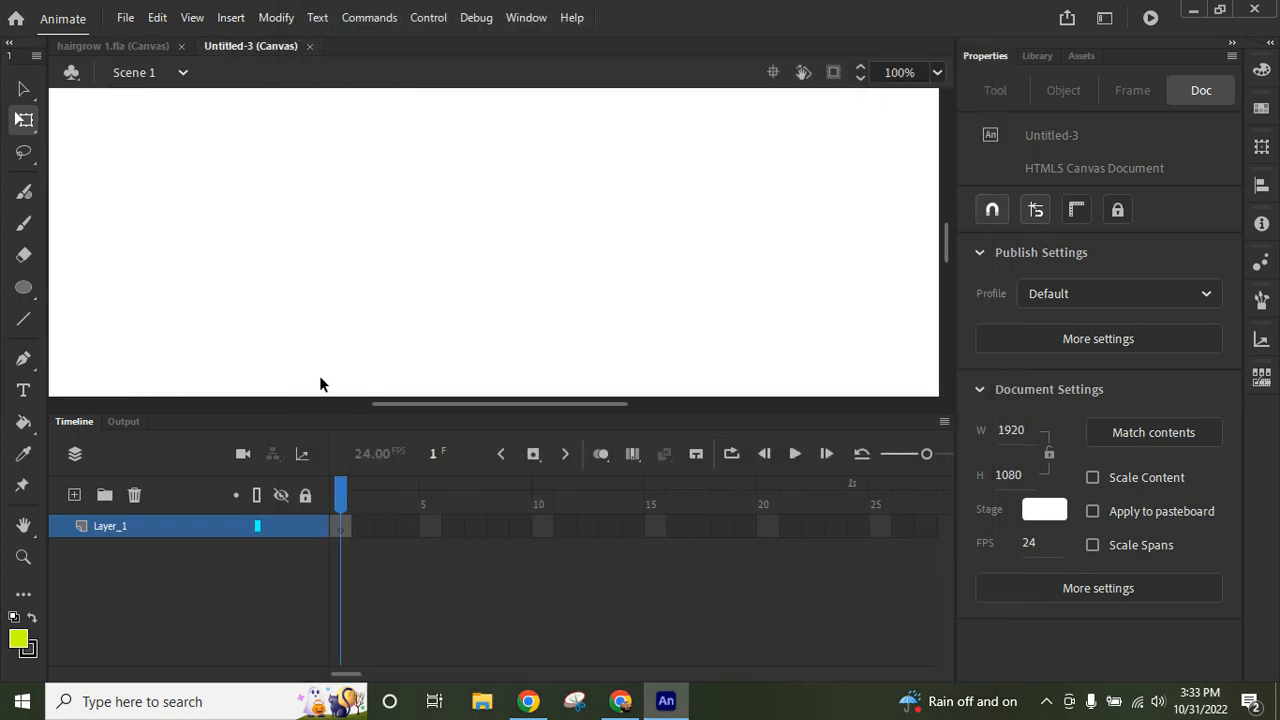
click(23, 526)
double_click(23, 526)
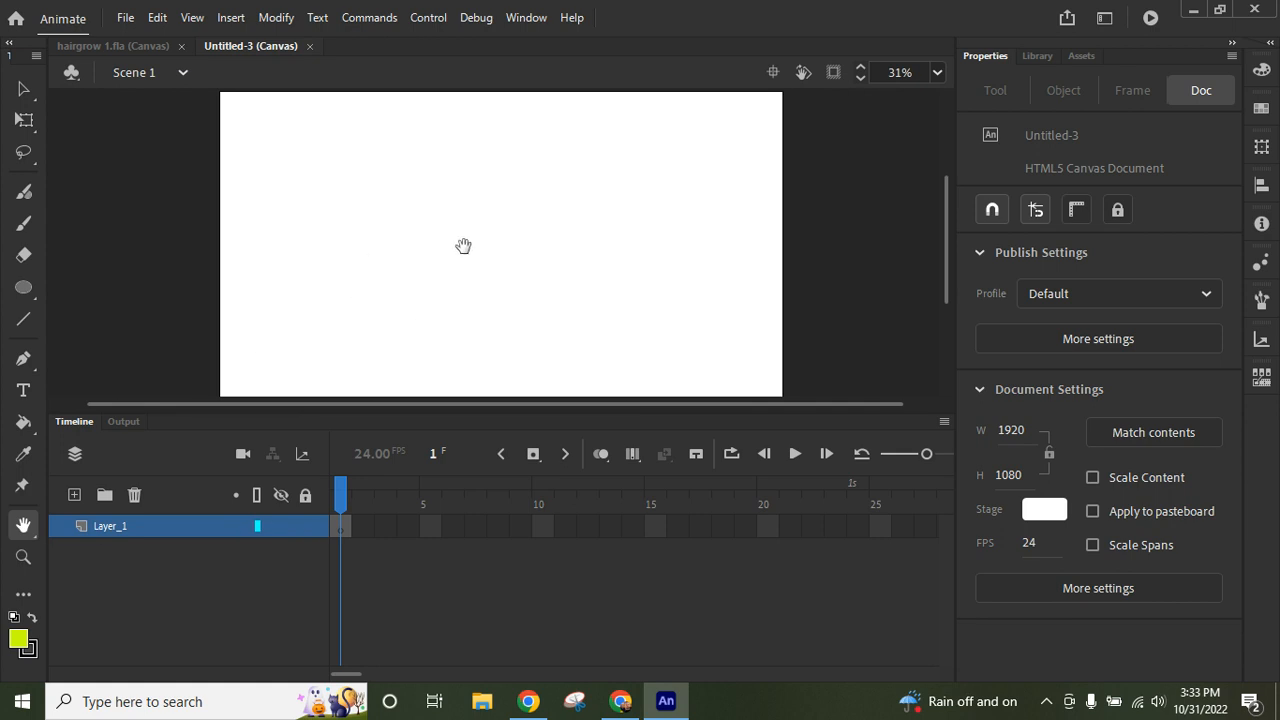
- Rename the document's only layer as Head
double_click(100, 527)
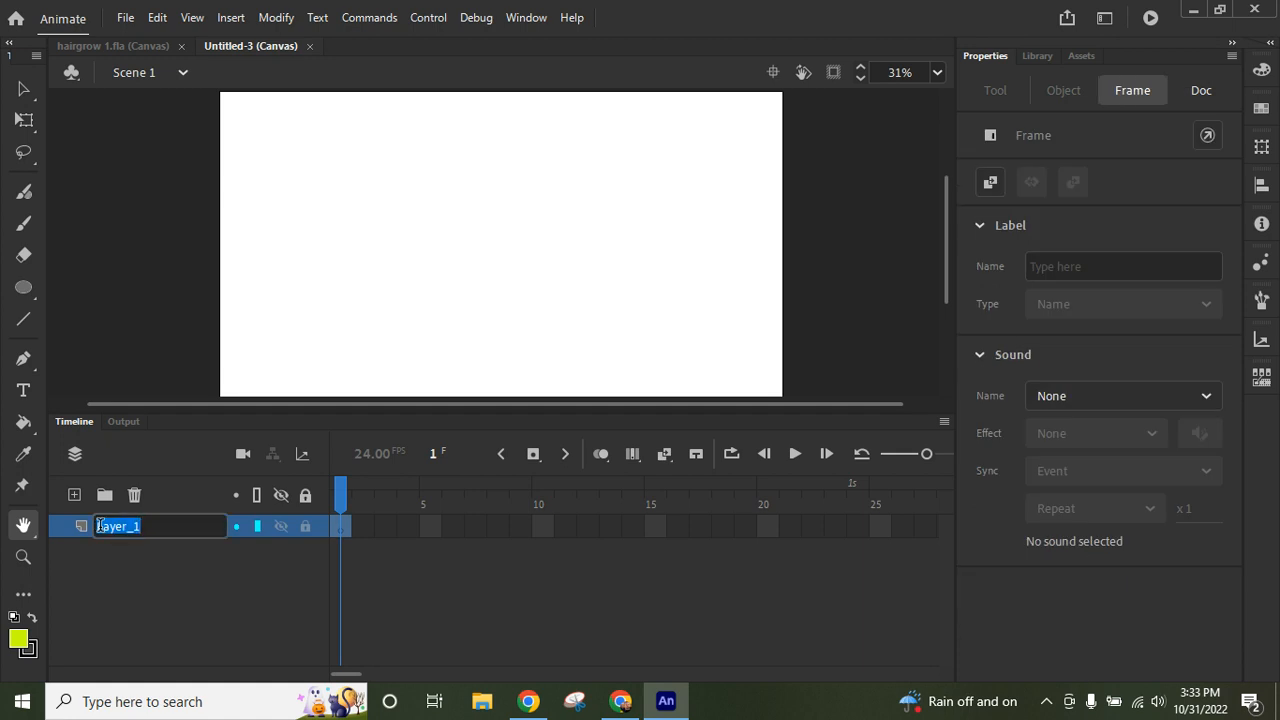
text(Head)
click(197, 605)
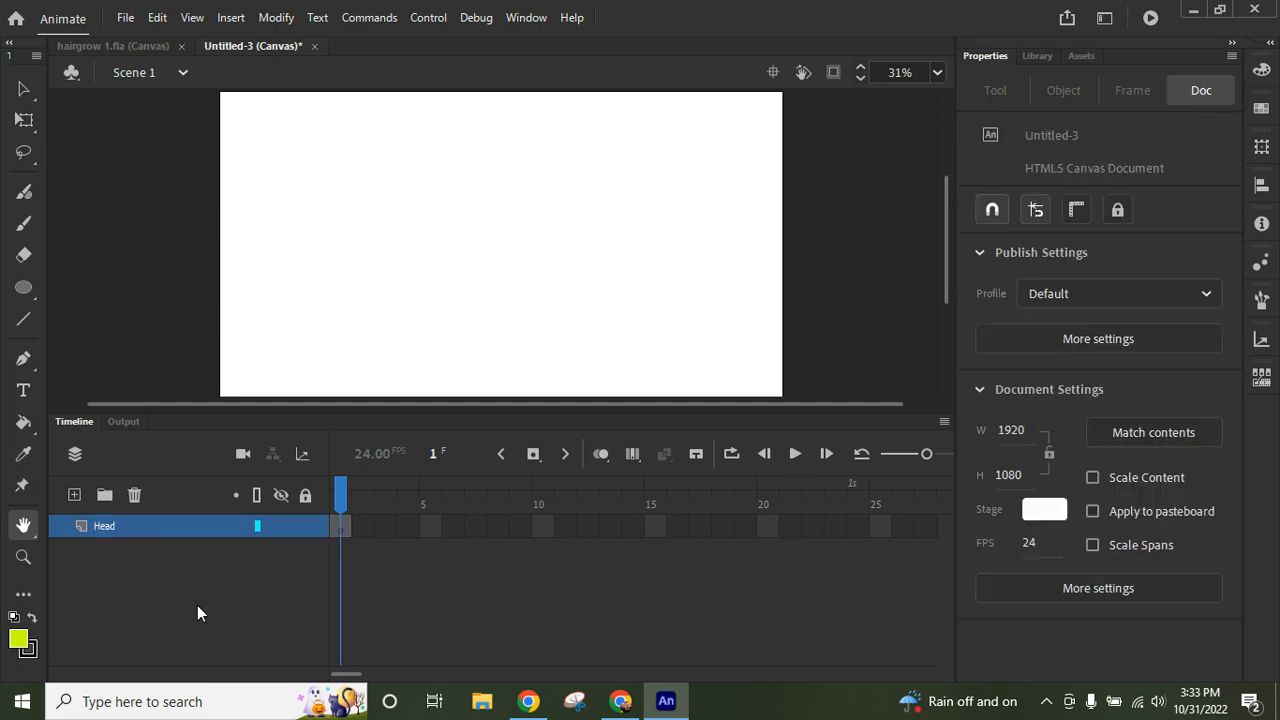
- Draw a large upright yellow-green oval near the middle of the stage as the head
click(25, 289)
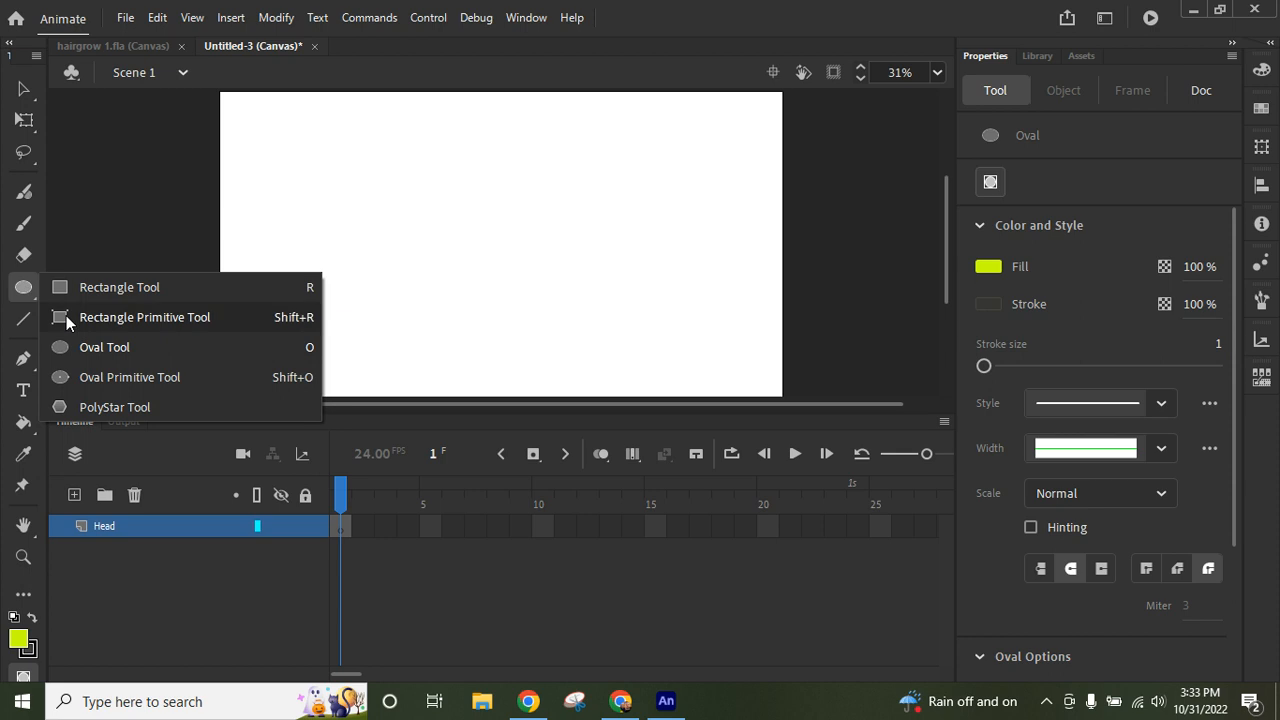
click(100, 351)
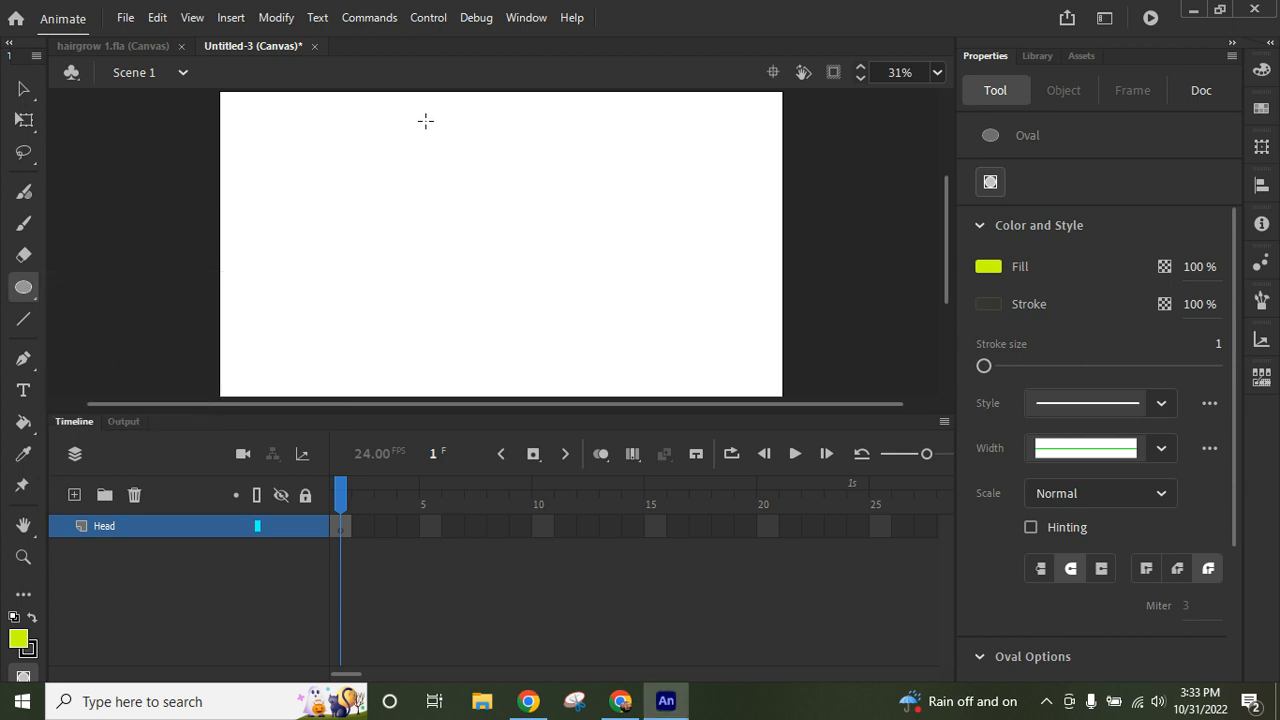
drag(425, 120, 605, 374)
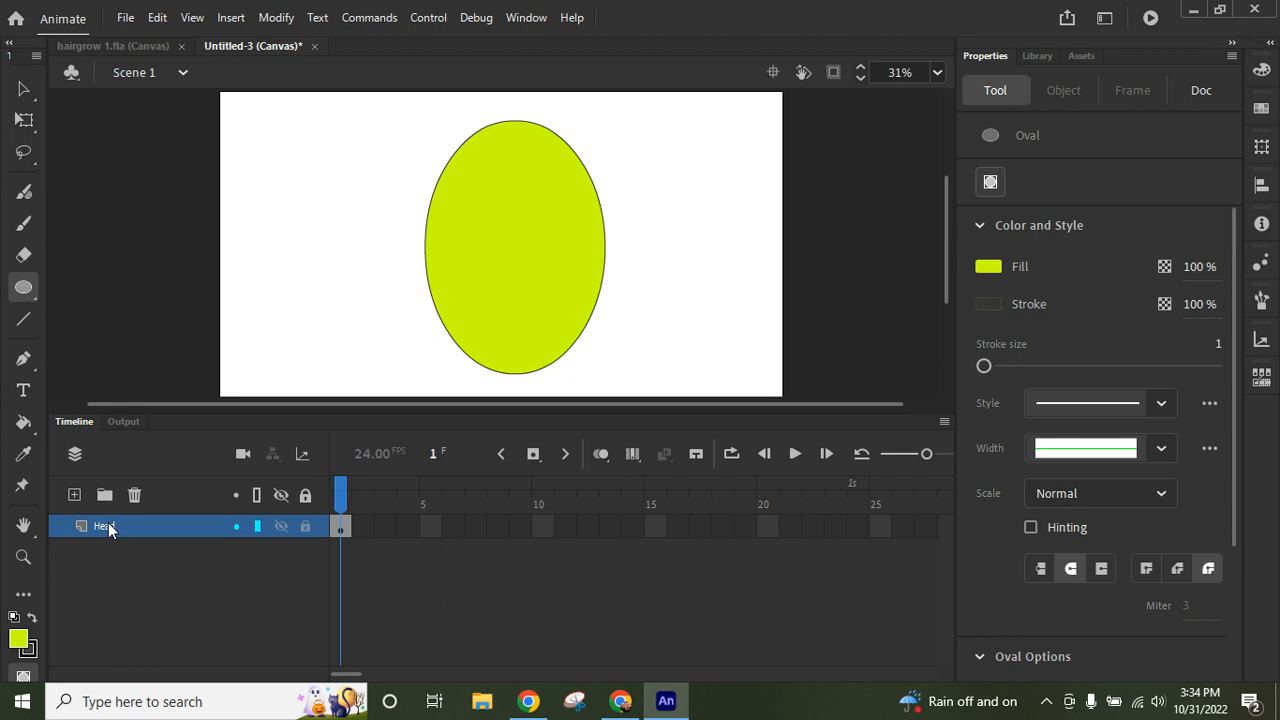
- Add a layer above Head and name it Nose
click(73, 494)
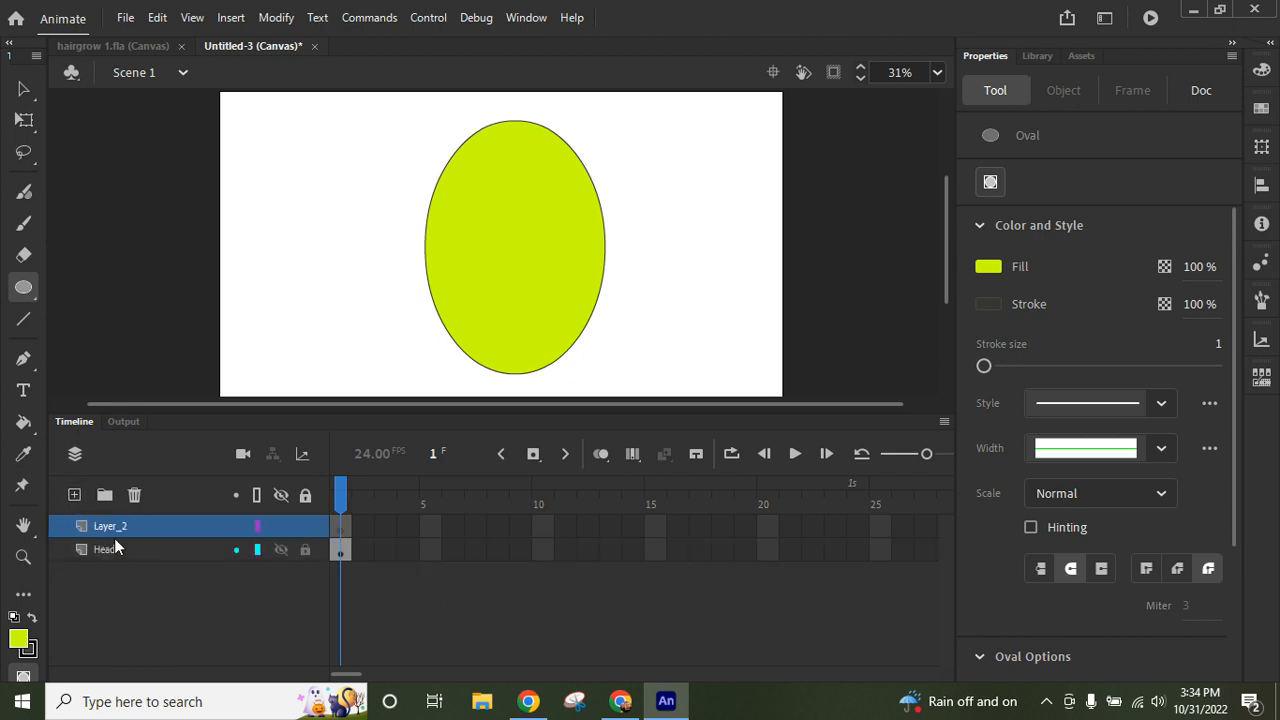
double_click(112, 527)
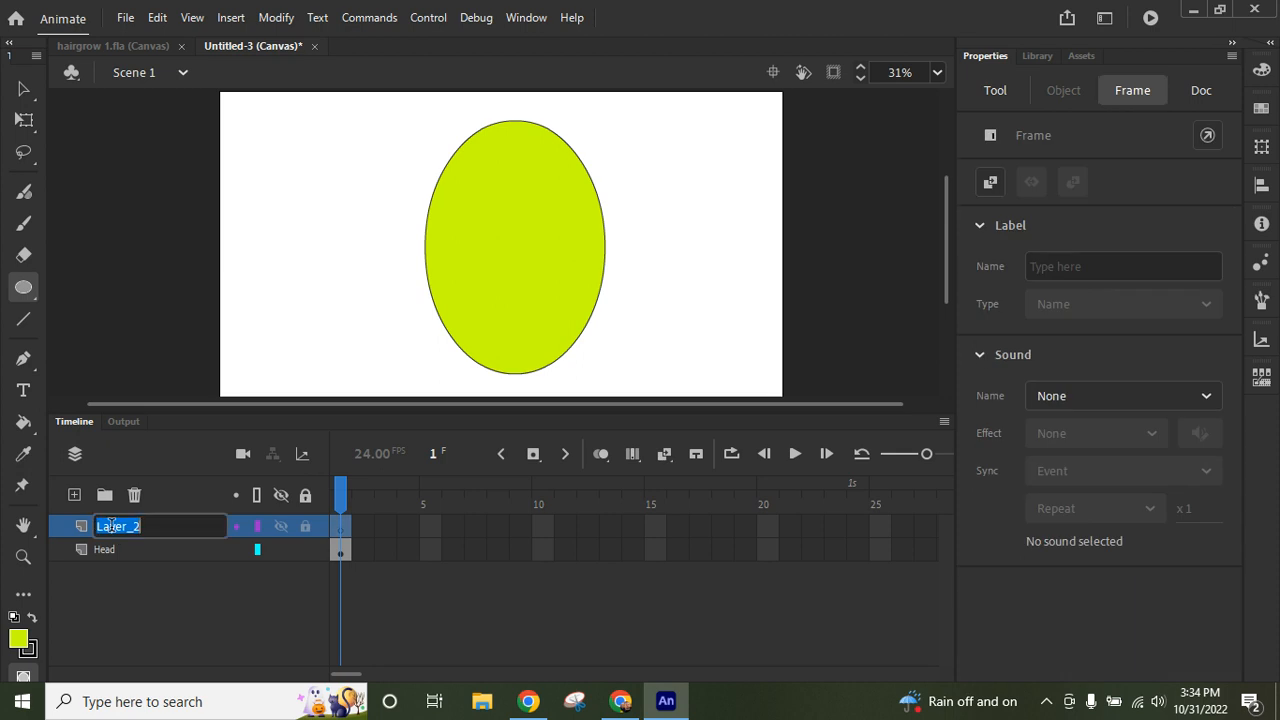
text(Nose)
click(74, 599)
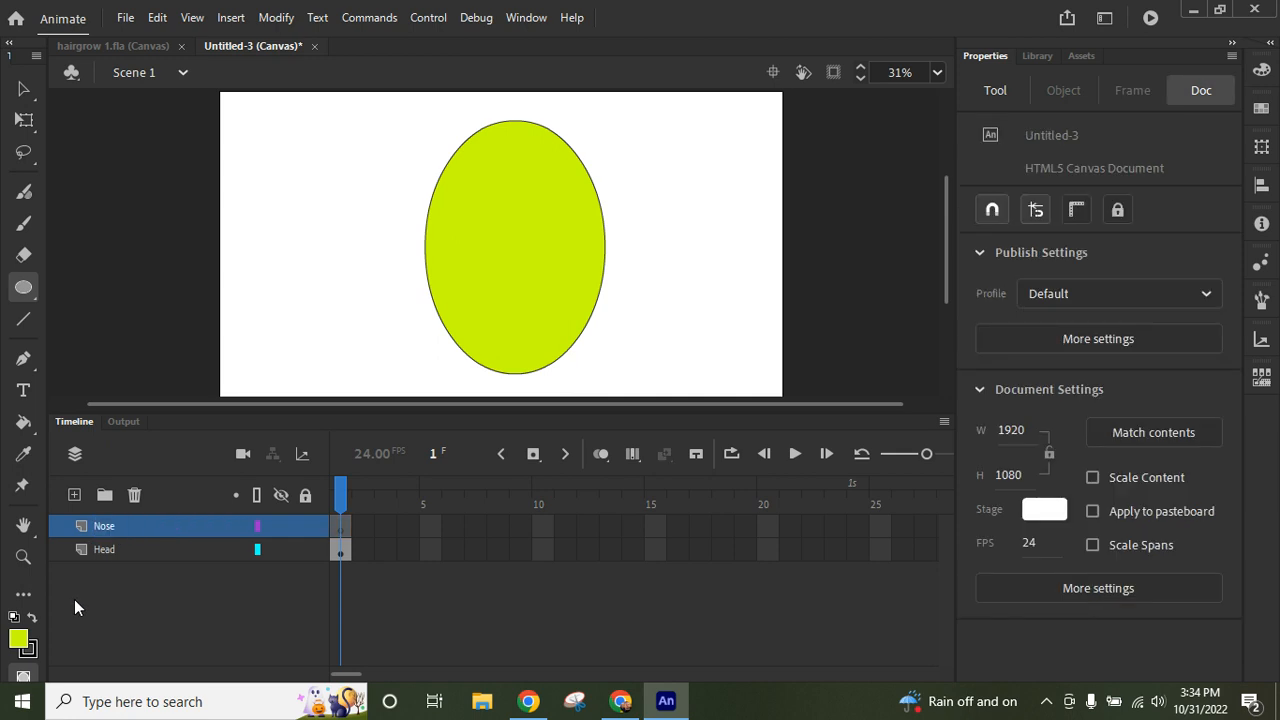
- Draw a flat teal-green oval about 278 by 93 px beside the head on the Nose layer
click(17, 641)
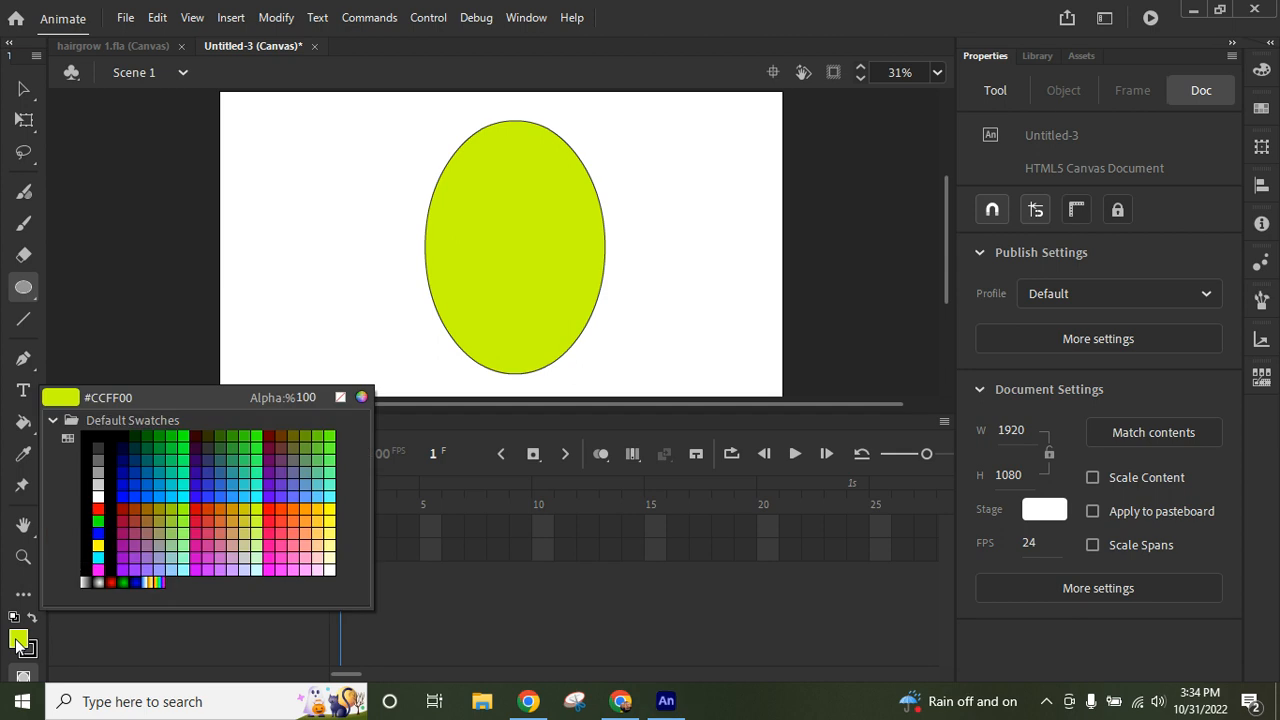
click(261, 469)
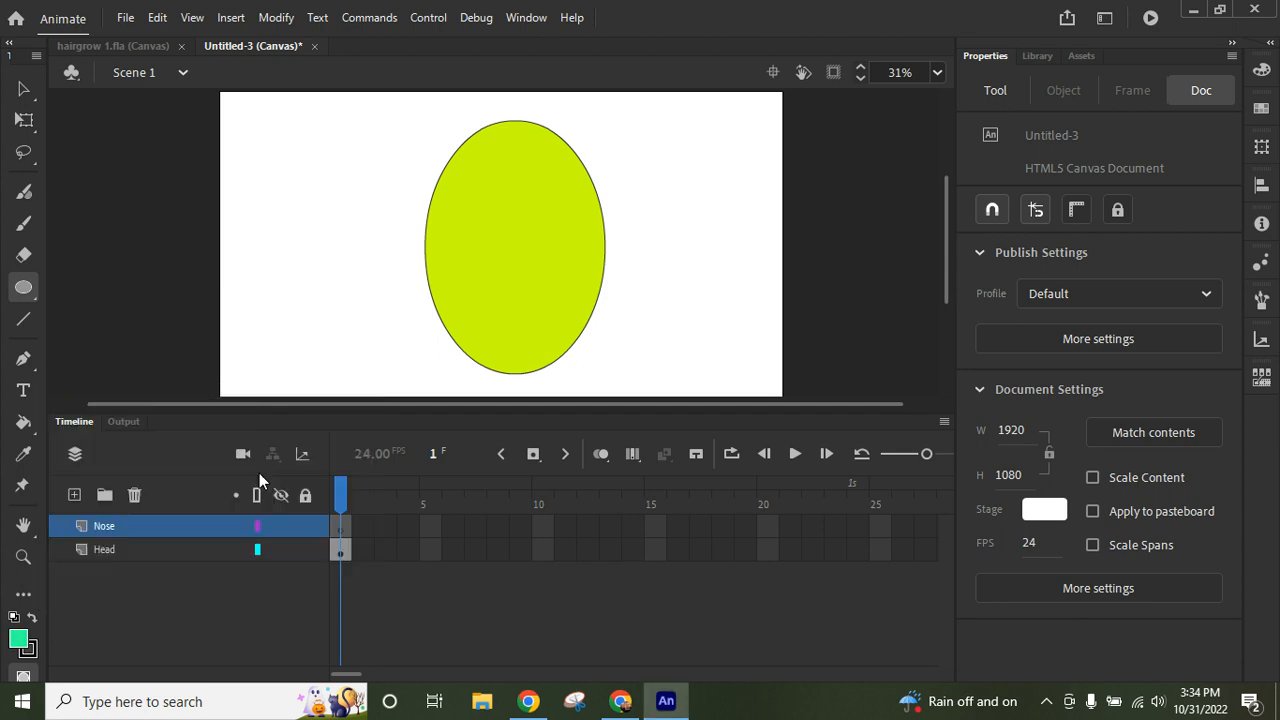
drag(326, 232, 408, 261)
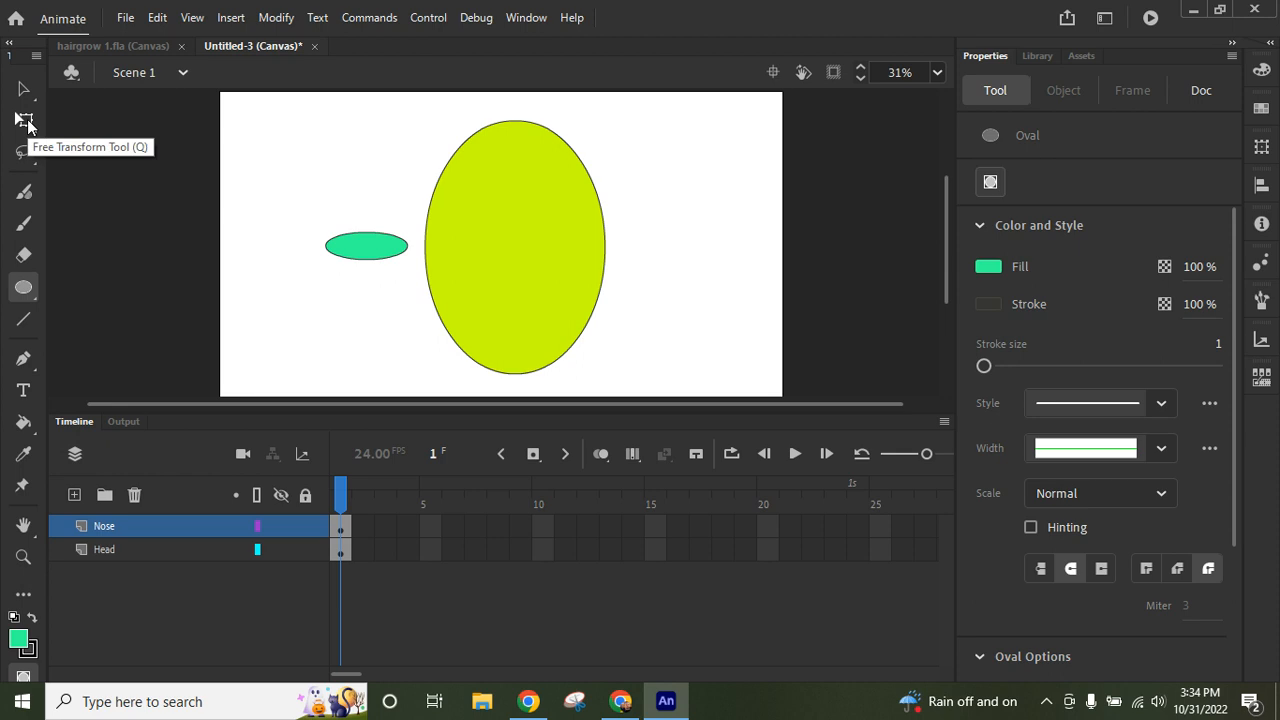
- Rotate the nose oval slightly clockwise with Free Transform and move it onto the head
click(26, 121)
click(372, 254)
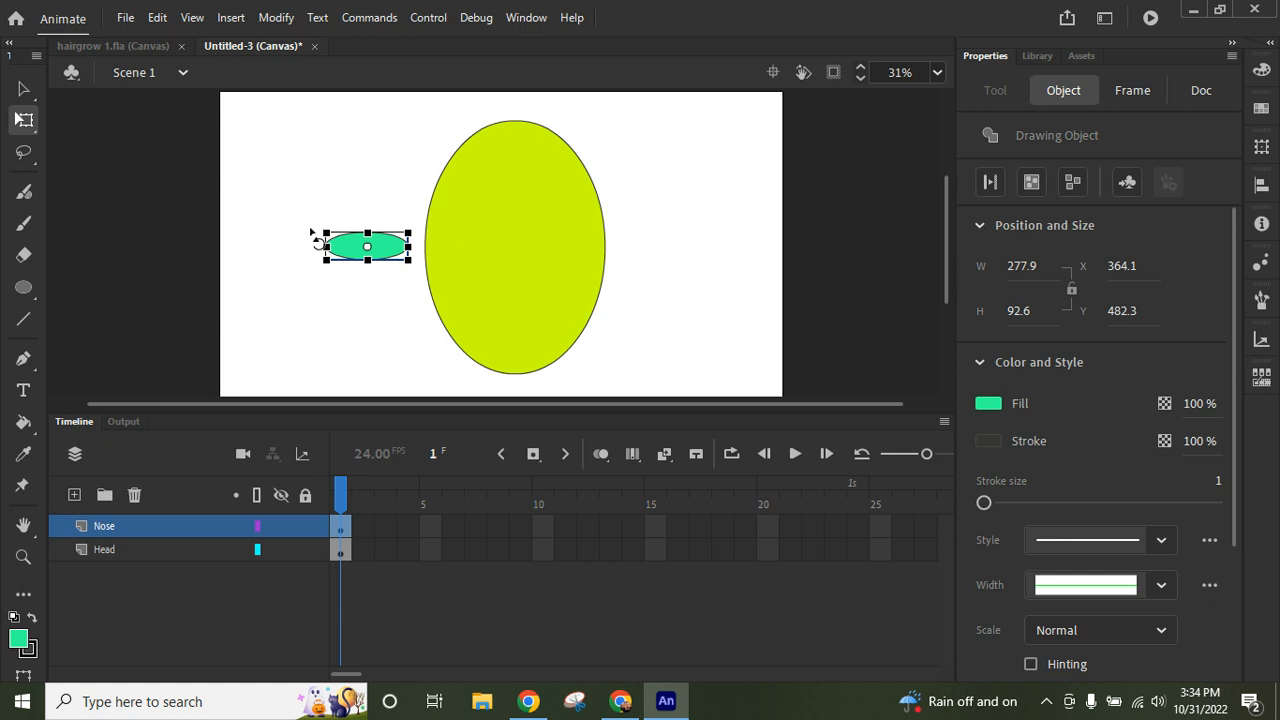
drag(313, 231, 465, 248)
click(361, 289)
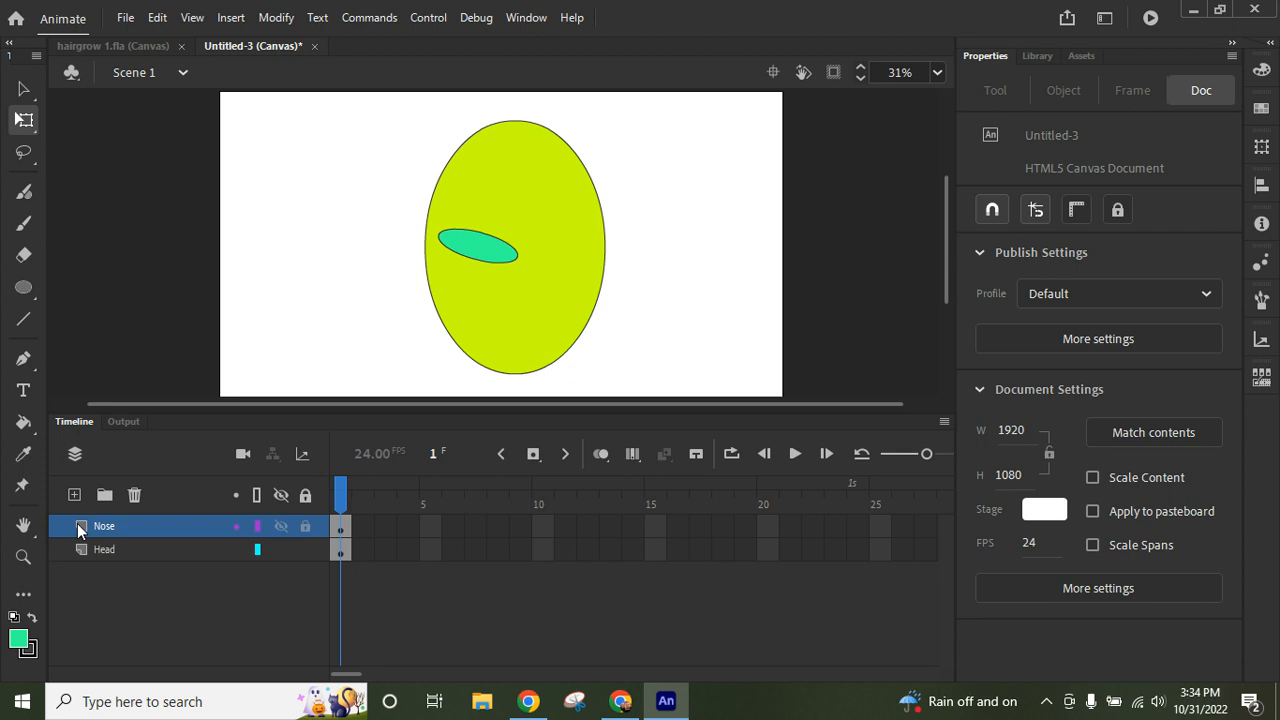
- Add a layer above Nose and name it Eyes
click(73, 495)
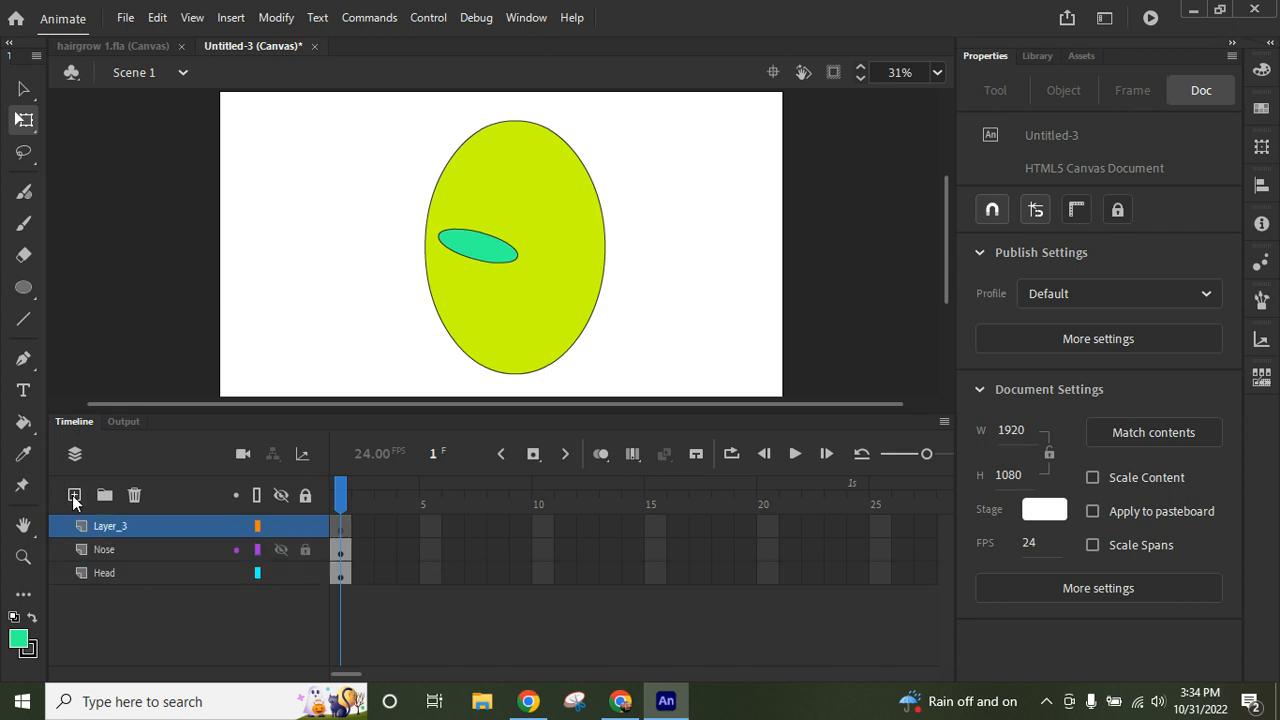
double_click(109, 527)
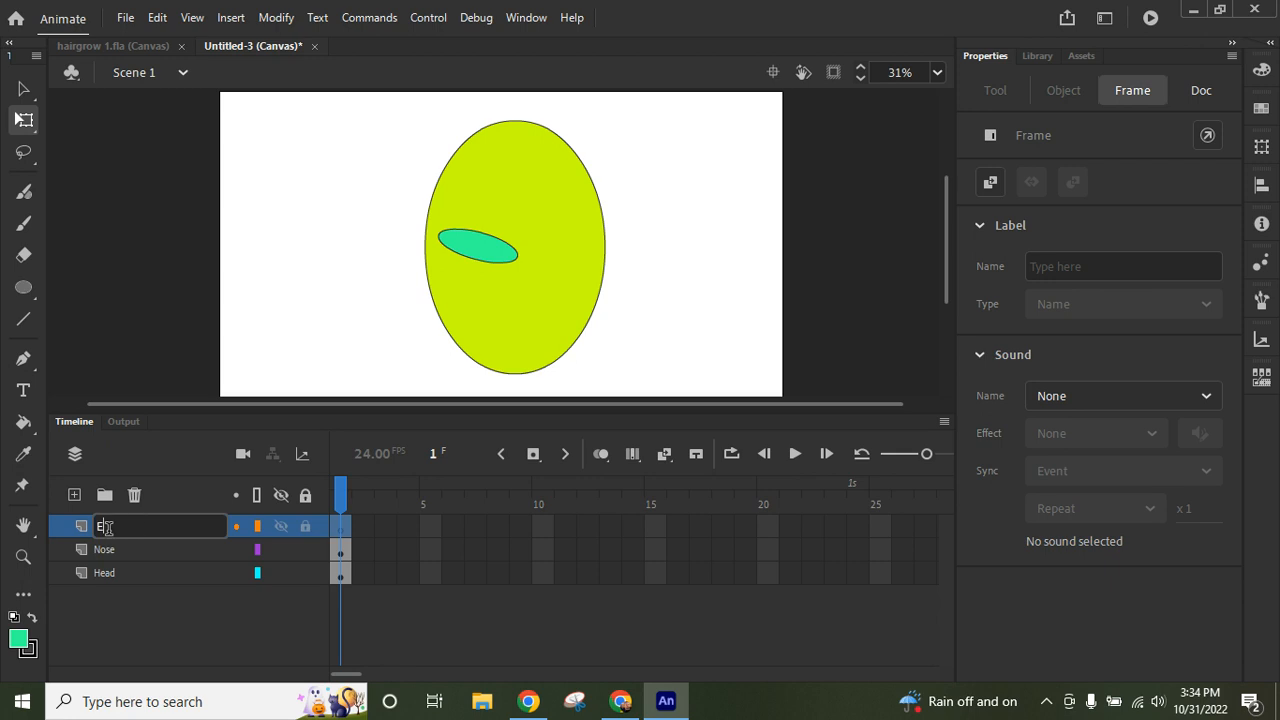
click(162, 635)
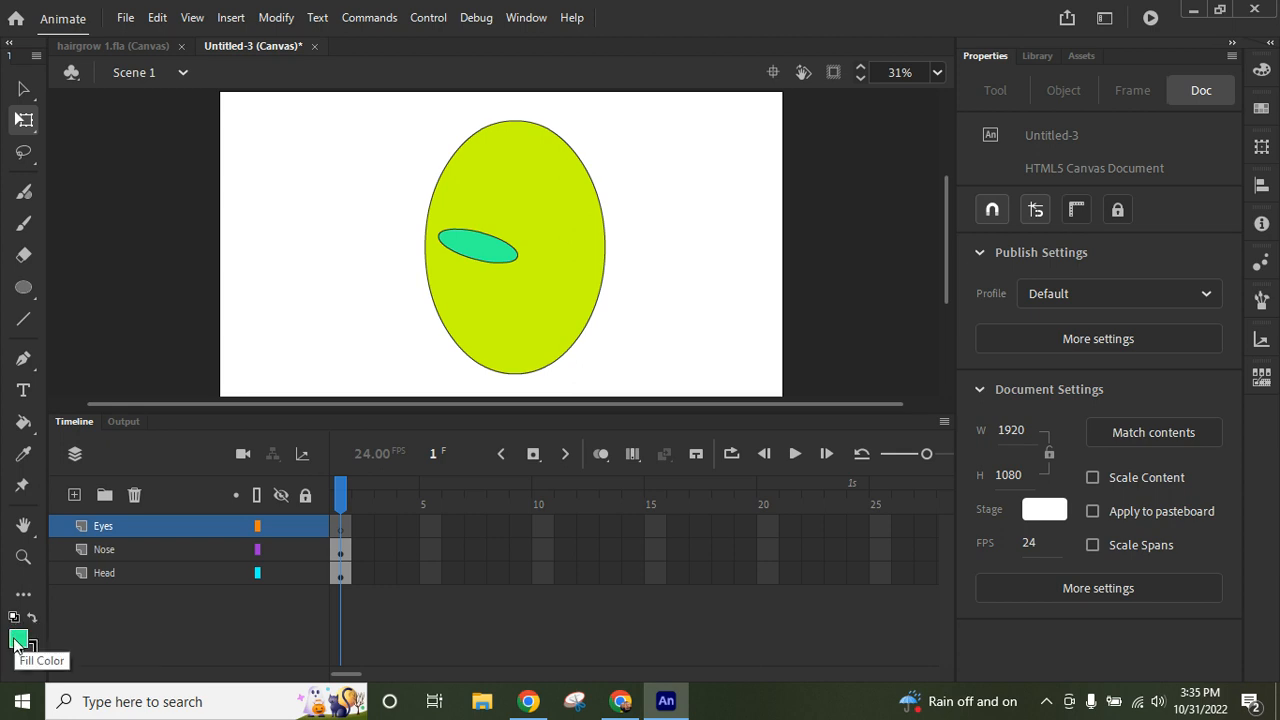
- Draw an eye beside the head as an upright teal-green oval about 118 by 185 px with a round dark pupil
click(24, 288)
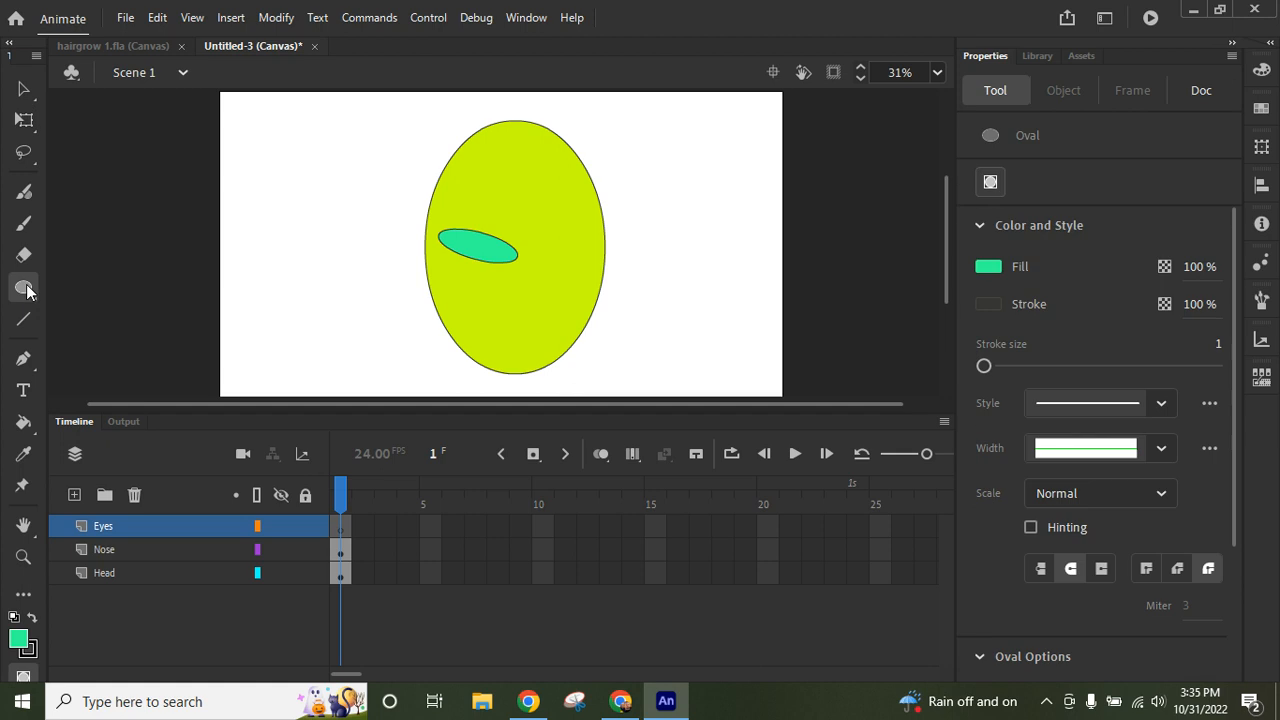
mouse_move(295, 169)
mouse_down()
mouse_move(315, 220)
mouse_move(330, 223)
mouse_up()
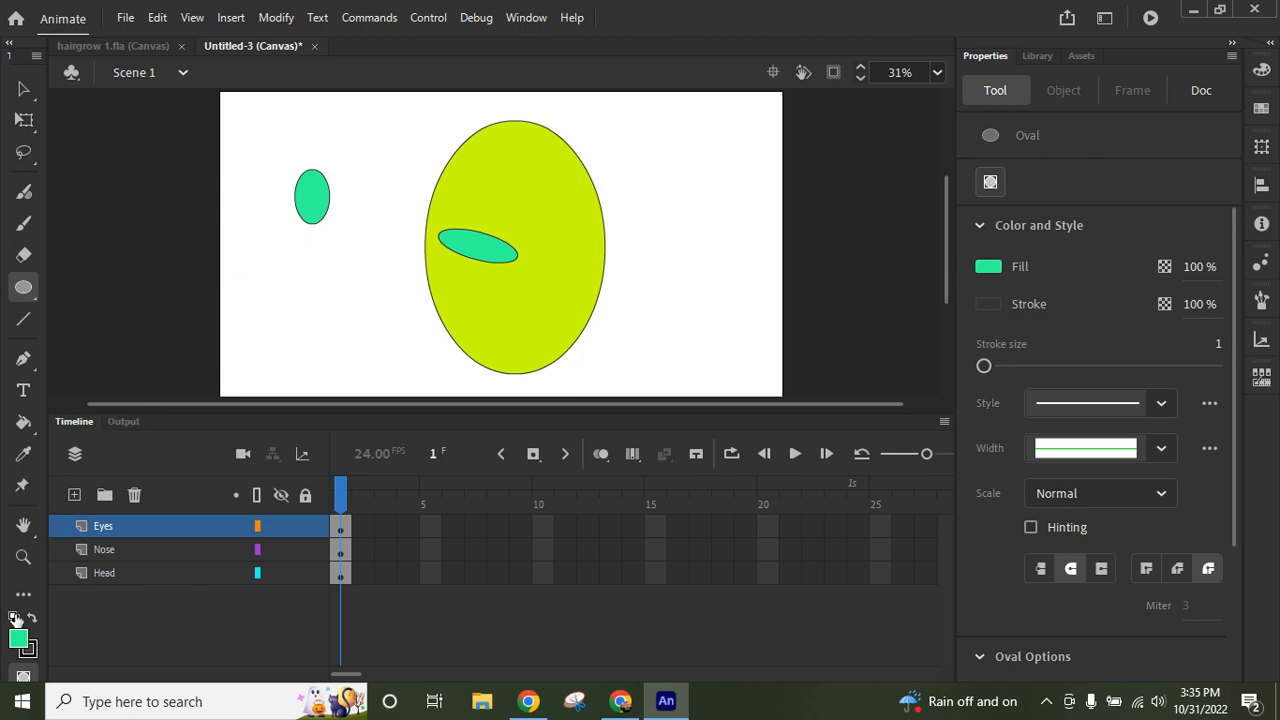
click(31, 620)
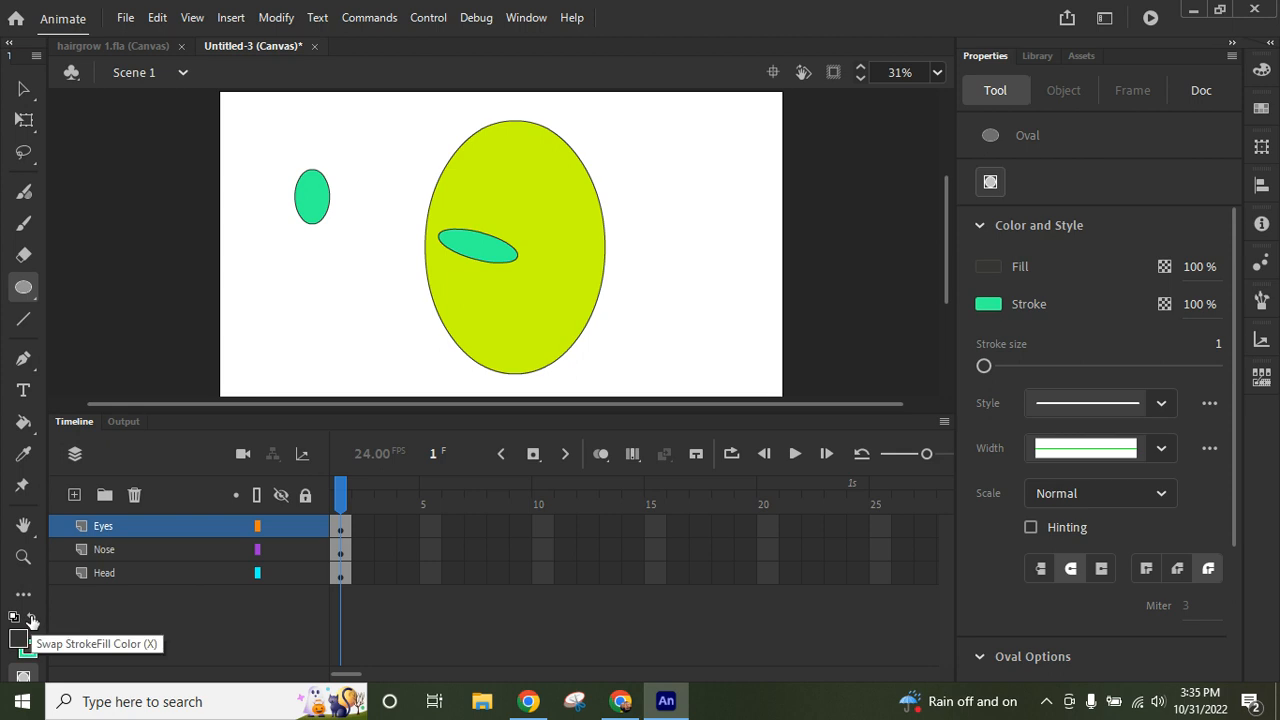
drag(299, 190, 321, 212)
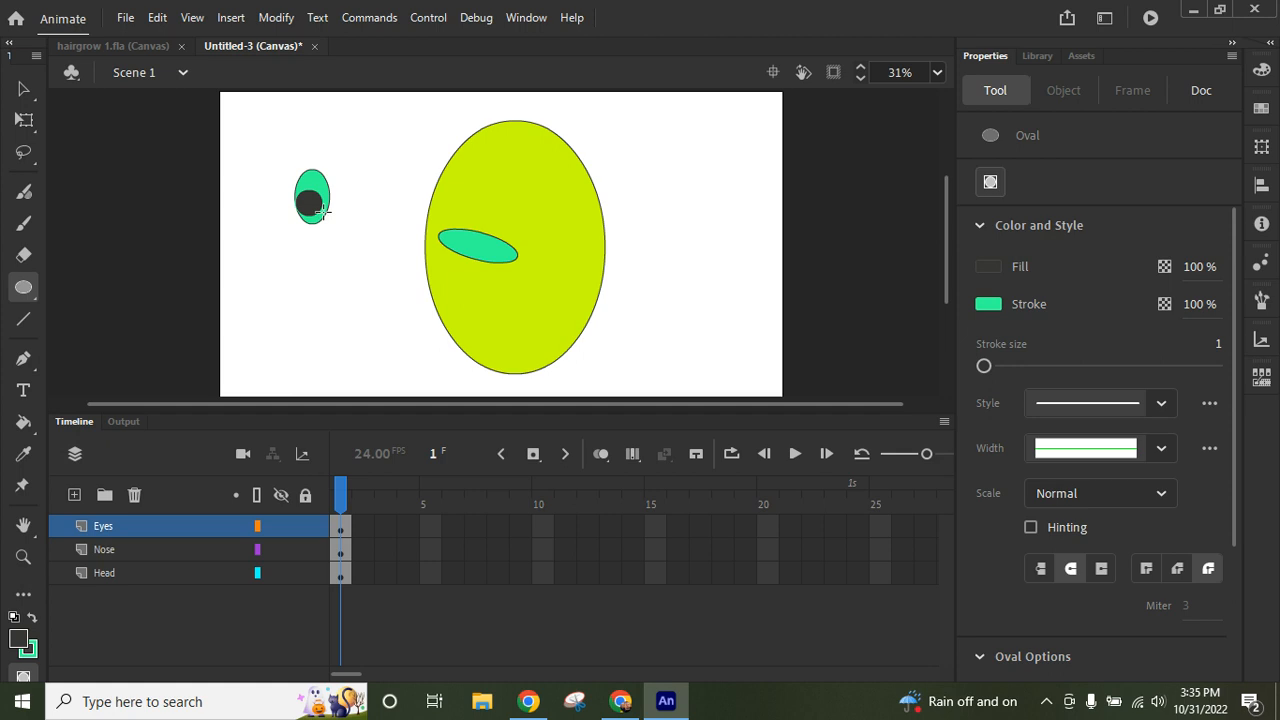
- Duplicate the eye with its pupil to form a pair, and move both eyes onto the head above the nose
click(24, 89)
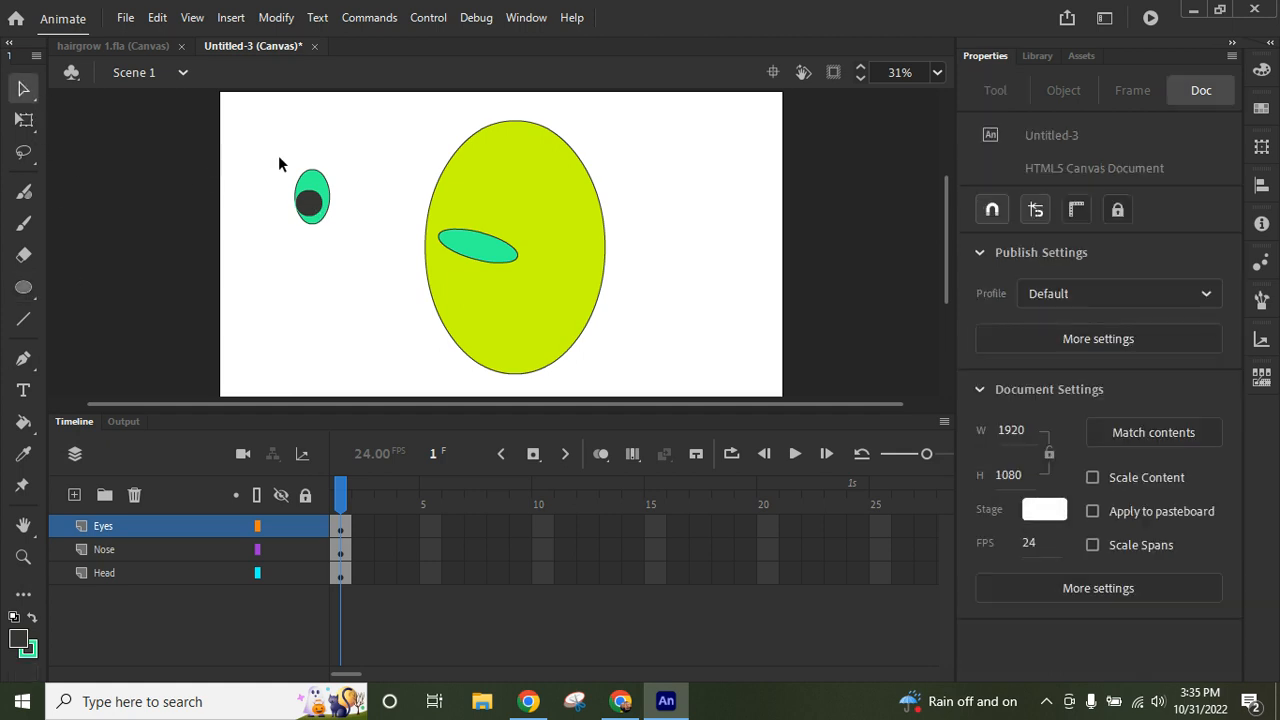
drag(279, 158, 352, 243)
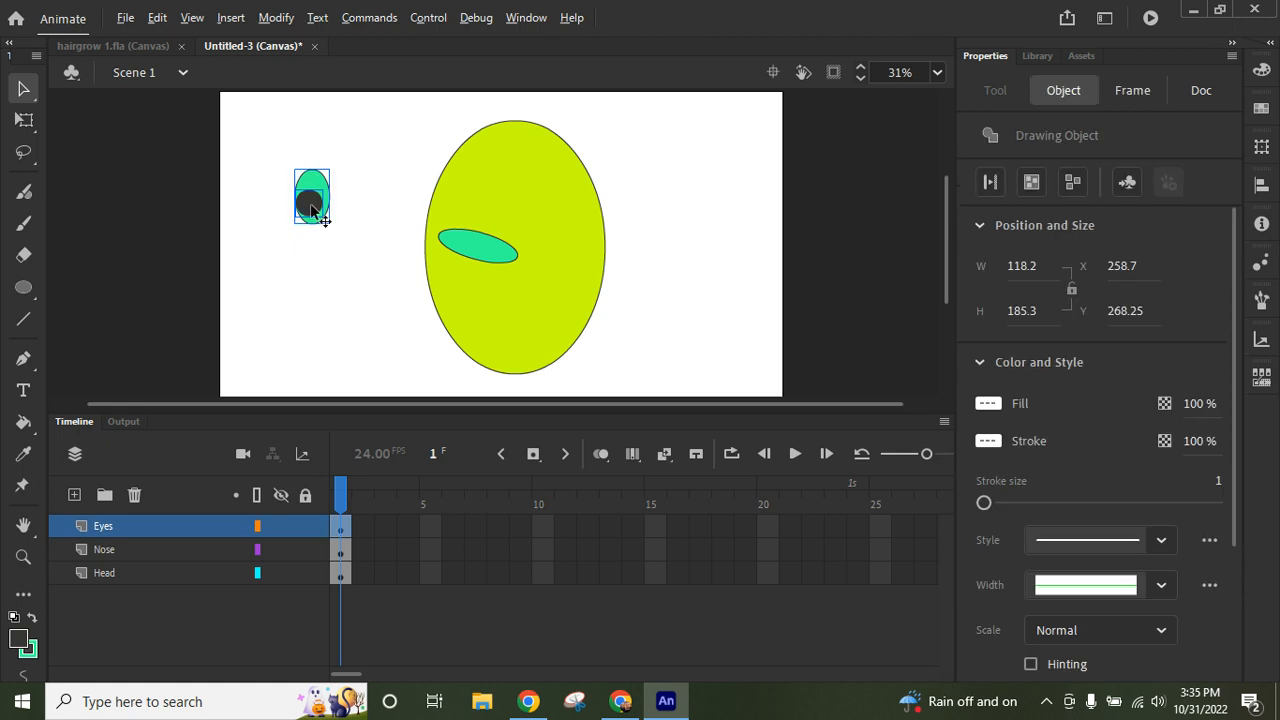
drag(310, 205, 376, 214)
click(319, 256)
mouse_move(273, 147)
mouse_down()
mouse_move(323, 220)
mouse_move(397, 240)
mouse_move(543, 202)
mouse_up()
click(381, 263)
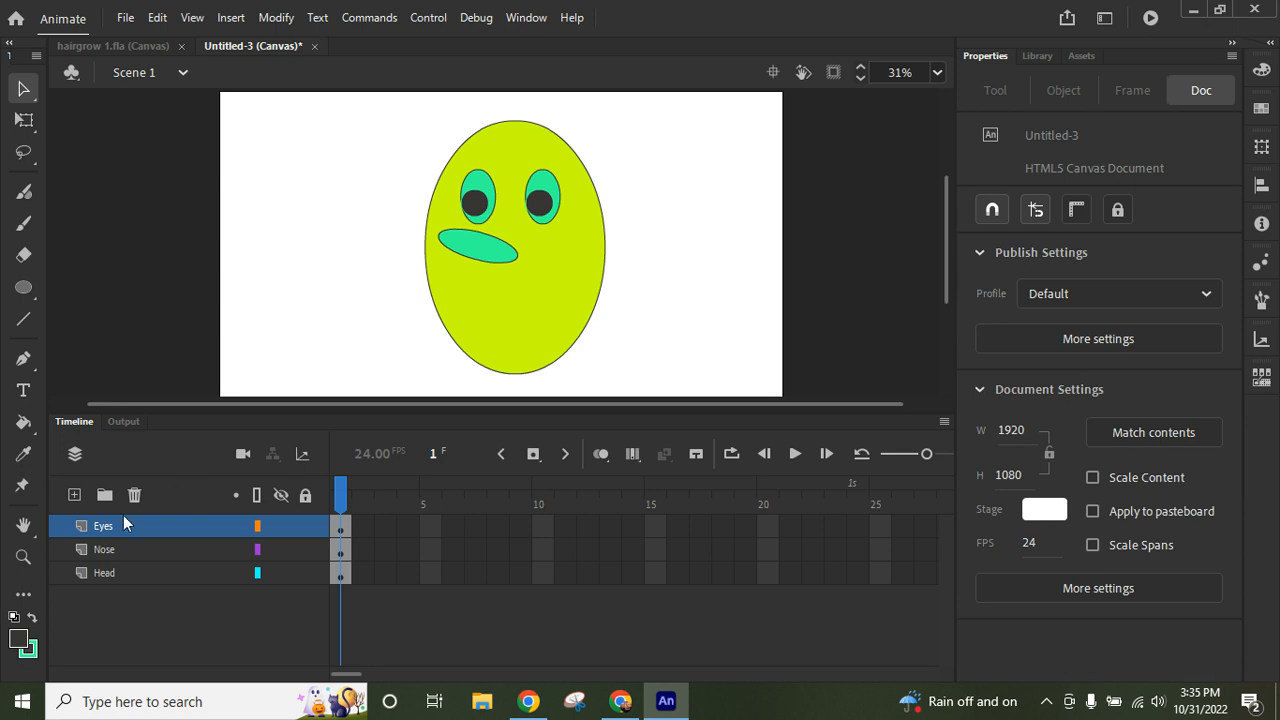
- Add a layer above Eyes and set the Classic Brush to the steep slanted tip at size 58
click(74, 496)
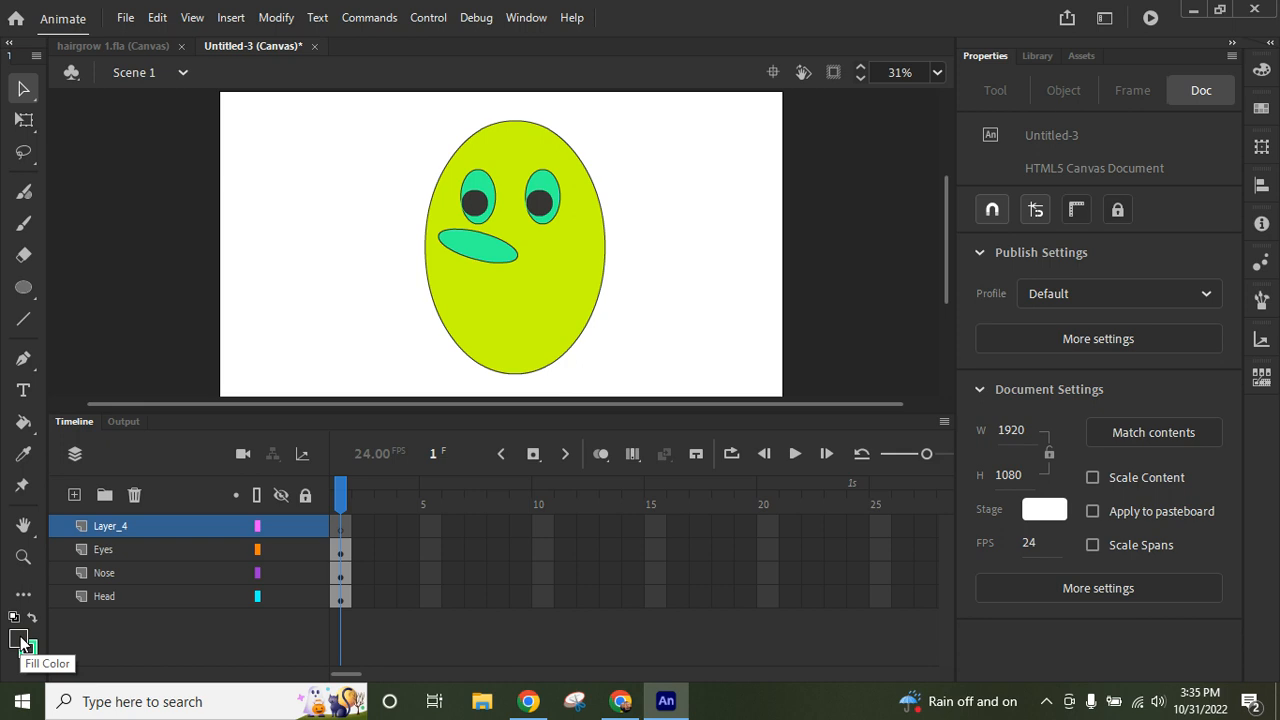
click(29, 223)
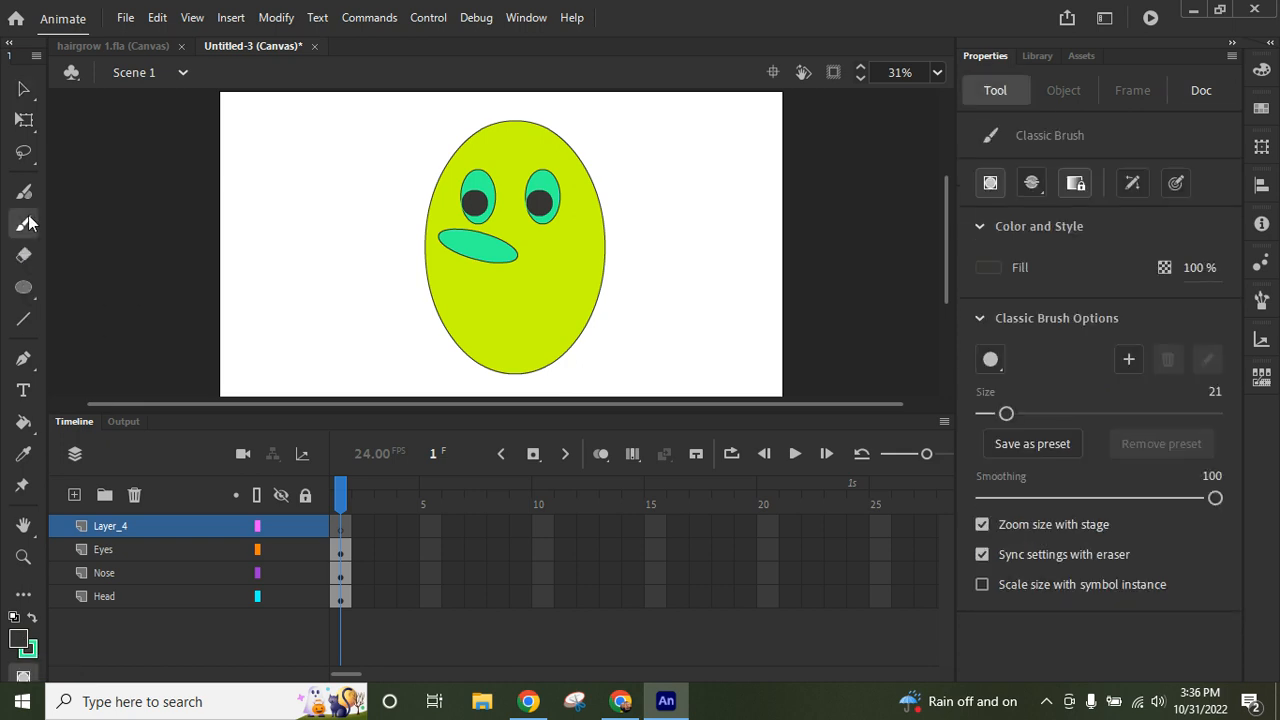
click(991, 360)
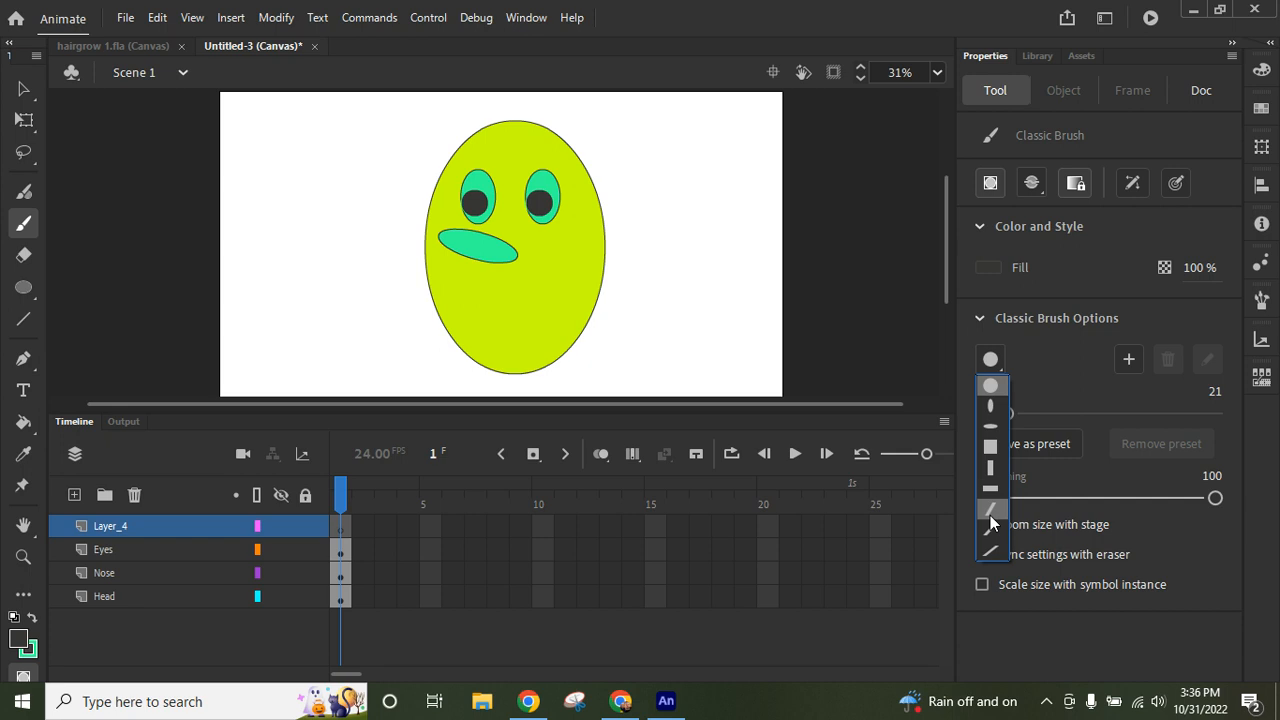
click(990, 515)
click(991, 360)
click(990, 518)
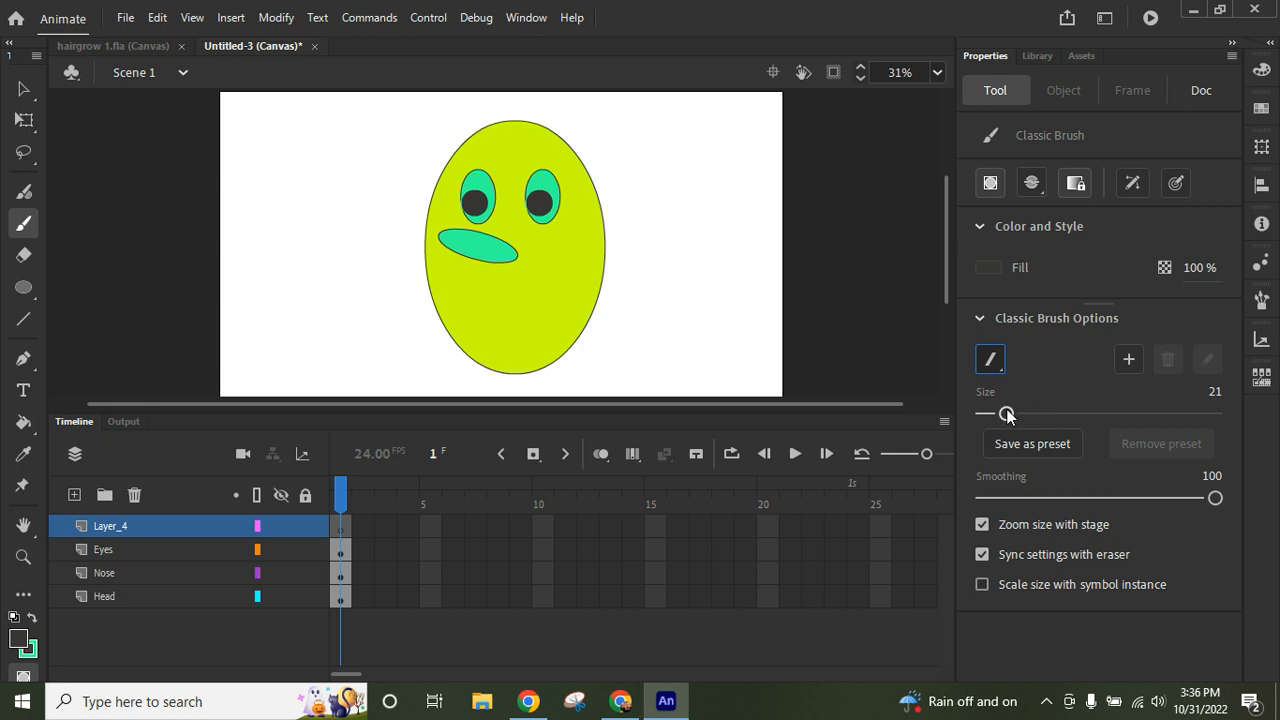
drag(1006, 413, 1048, 414)
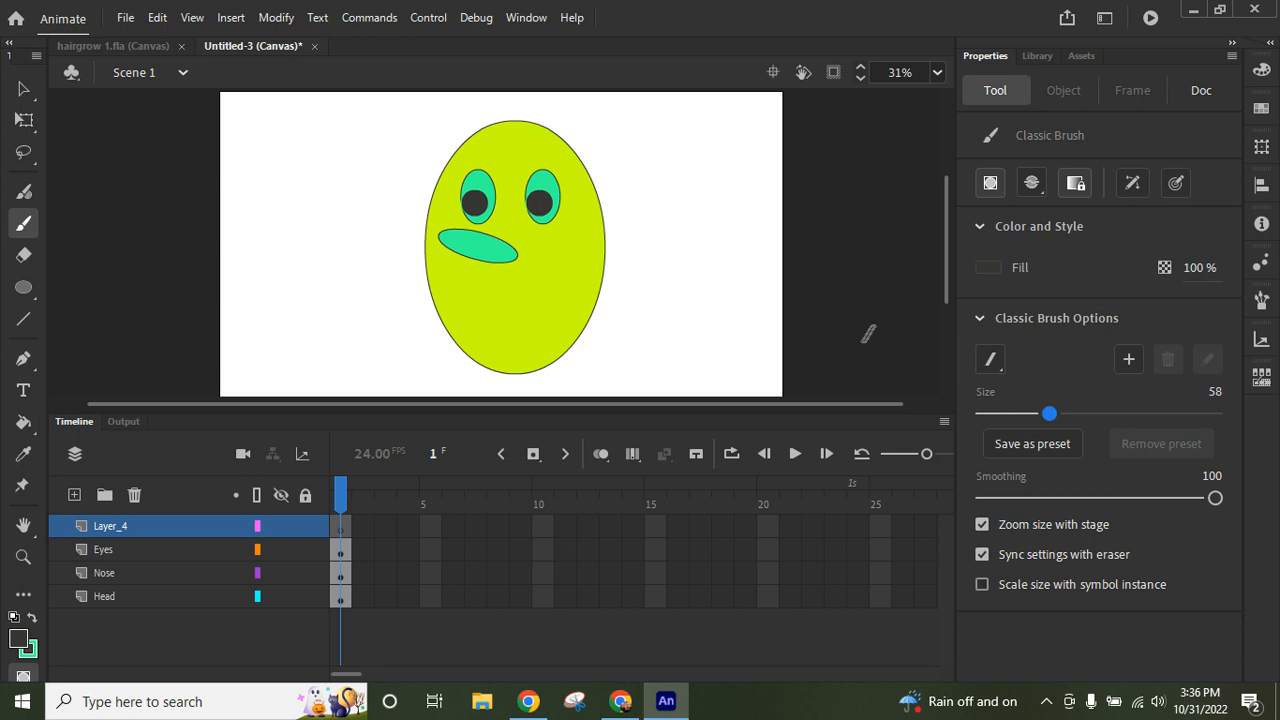
- Choose a coral fill and paint a pair of lips on the head below the nose
click(985, 266)
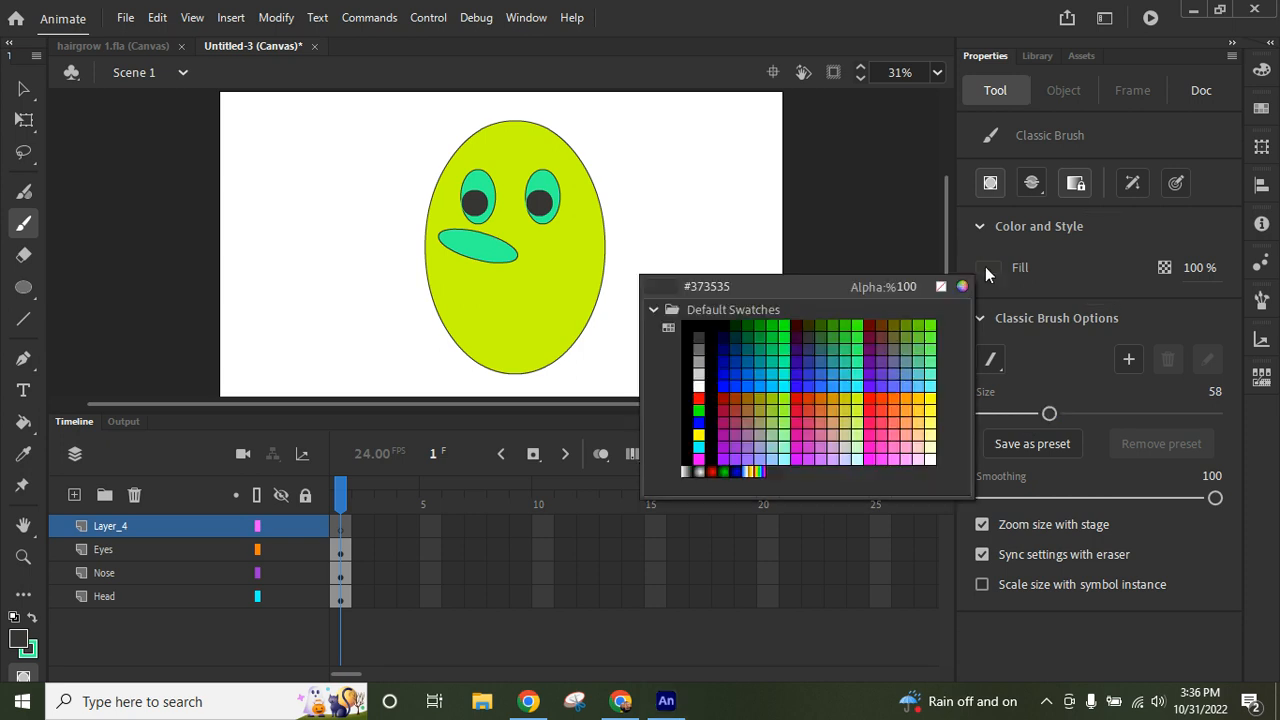
click(902, 412)
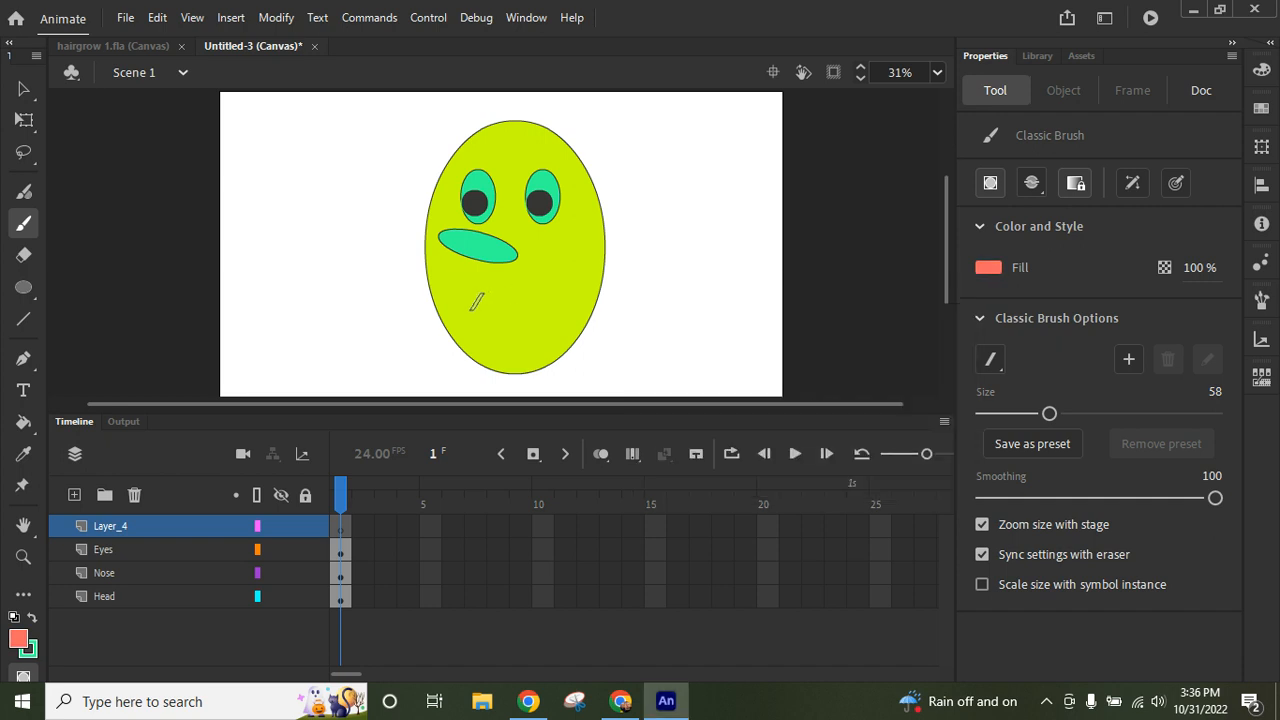
mouse_move(477, 305)
mouse_down()
mouse_move(500, 293)
mouse_move(540, 302)
mouse_move(498, 326)
mouse_move(520, 311)
mouse_up()
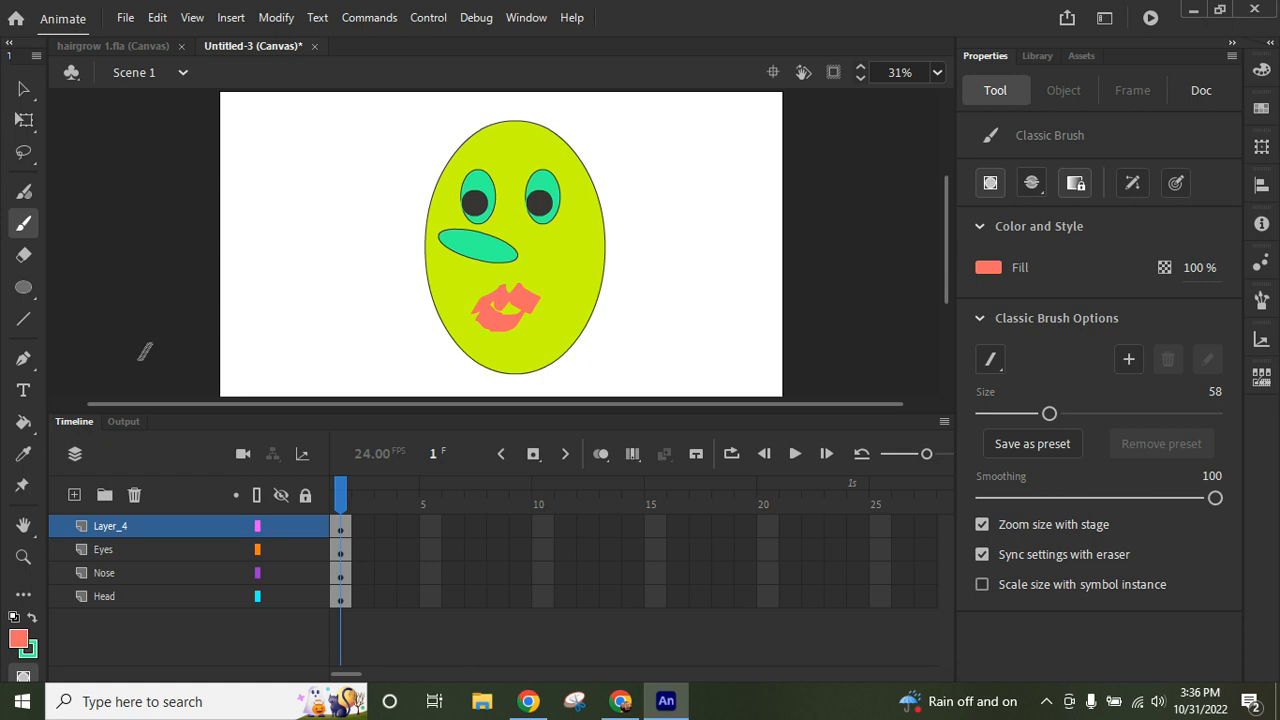
- Add another layer on top, rename the lips layer Mouth and name the new layer Hair
click(74, 496)
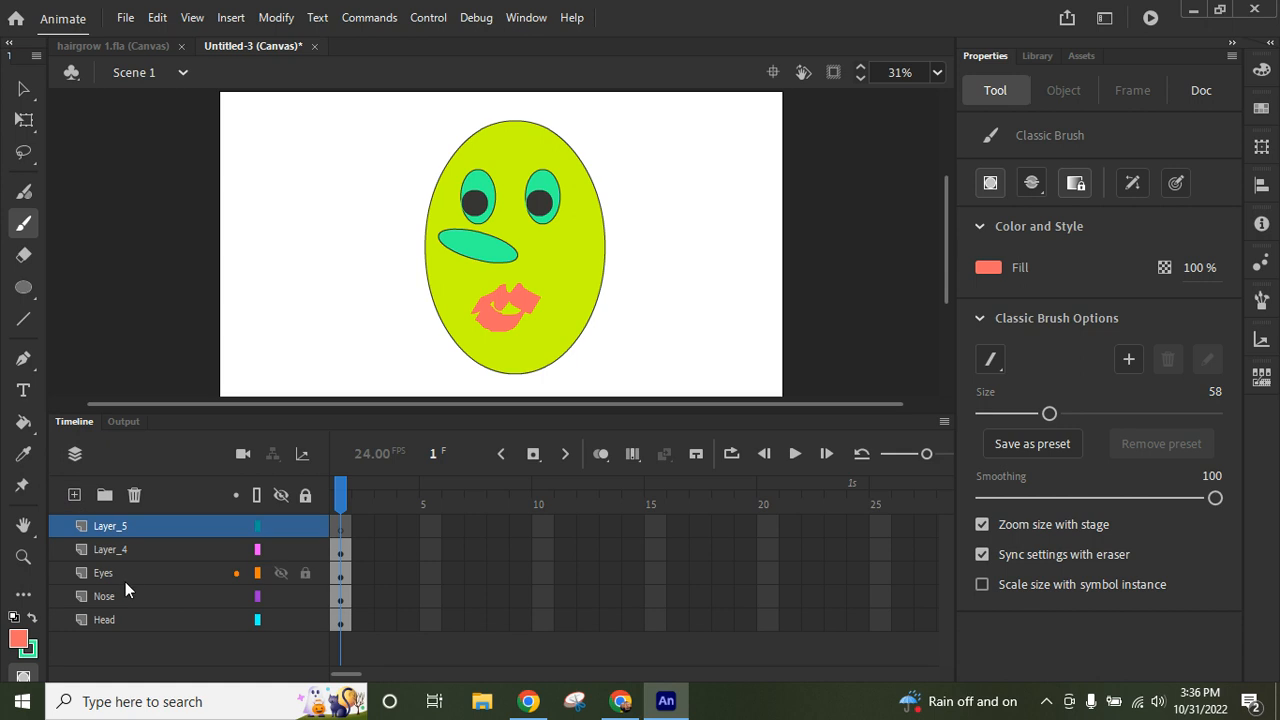
double_click(113, 549)
text(Mouth)
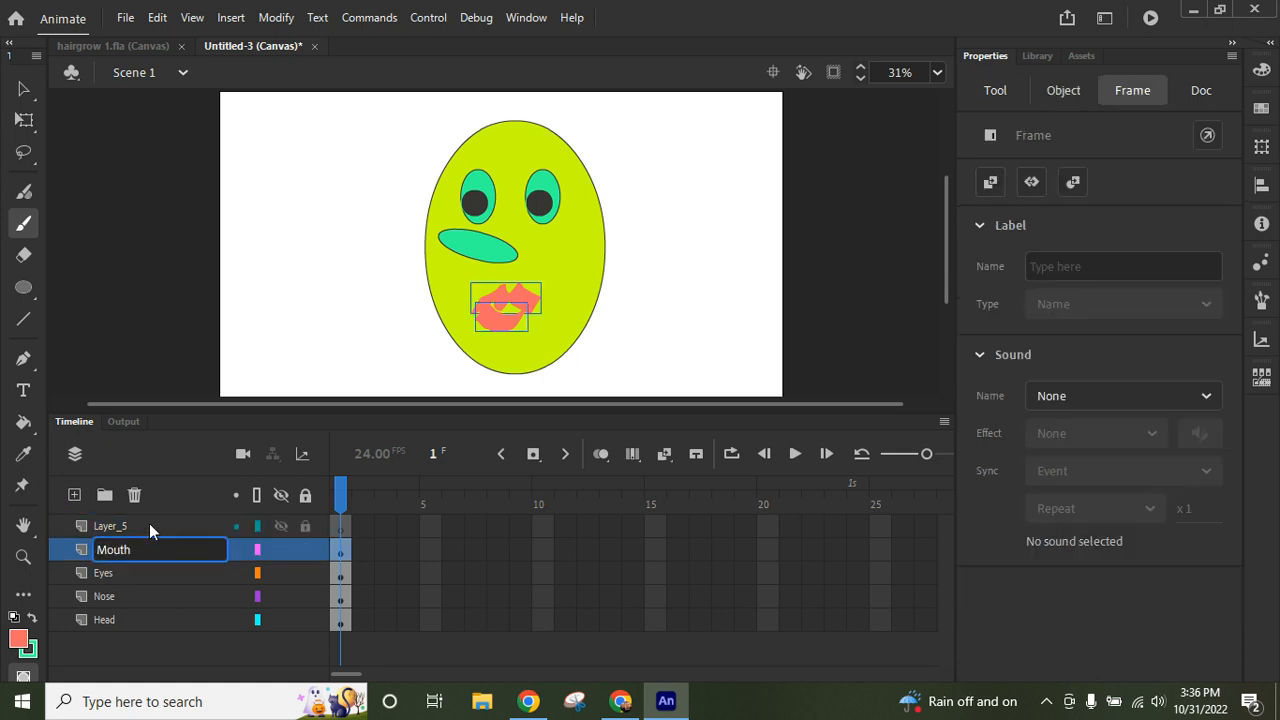
click(110, 528)
double_click(110, 527)
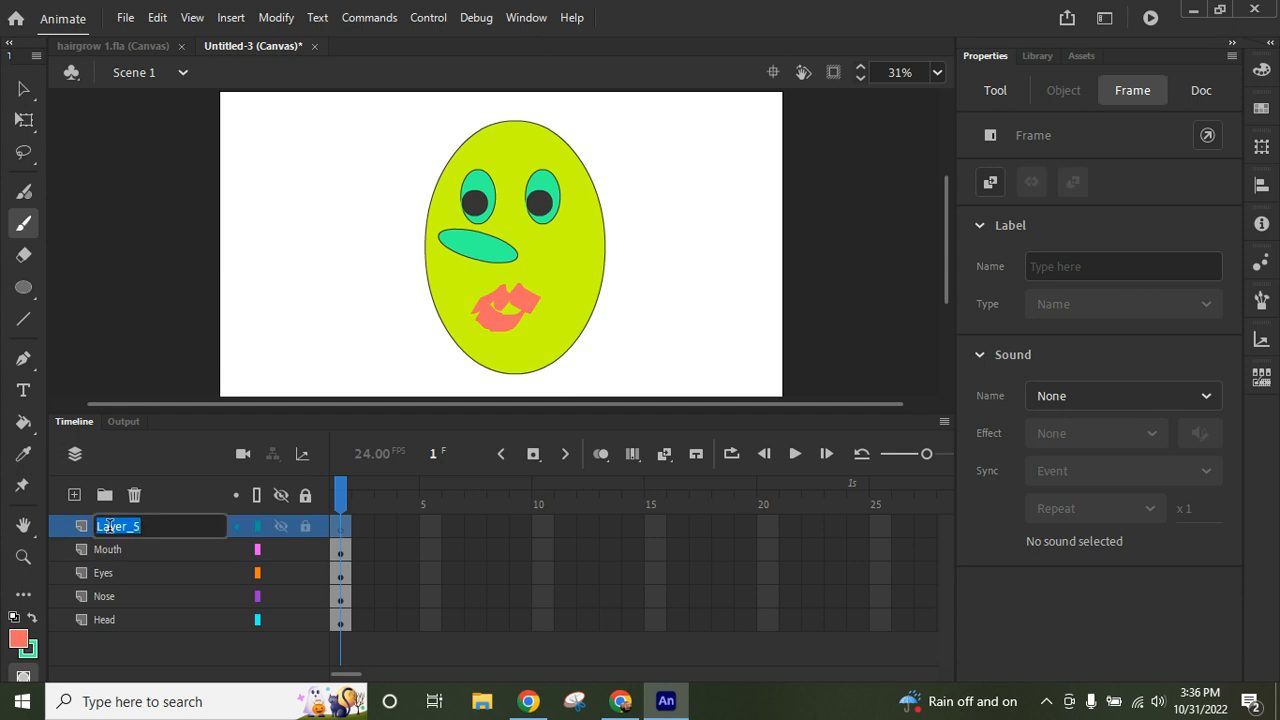
text(Hair)
click(64, 527)
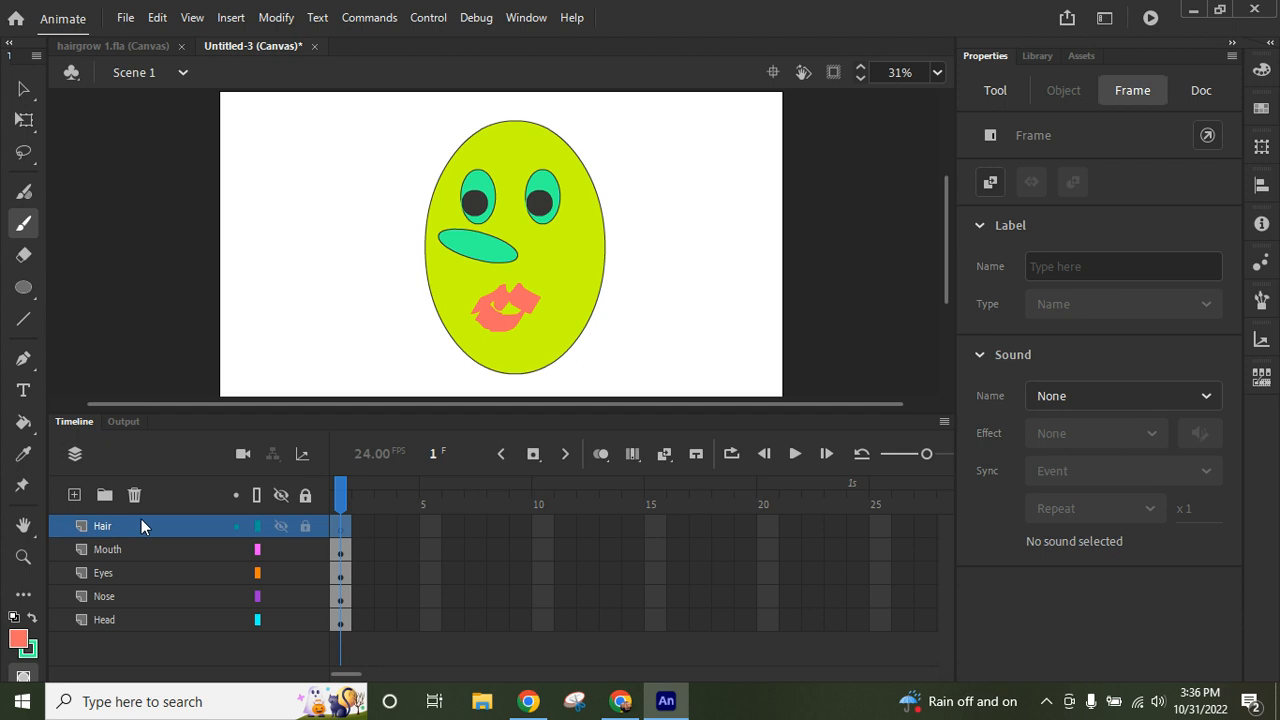
- Paint six short coral hair strokes along the top edge of the head with a round Classic Brush at size 28
click(25, 225)
click(1003, 94)
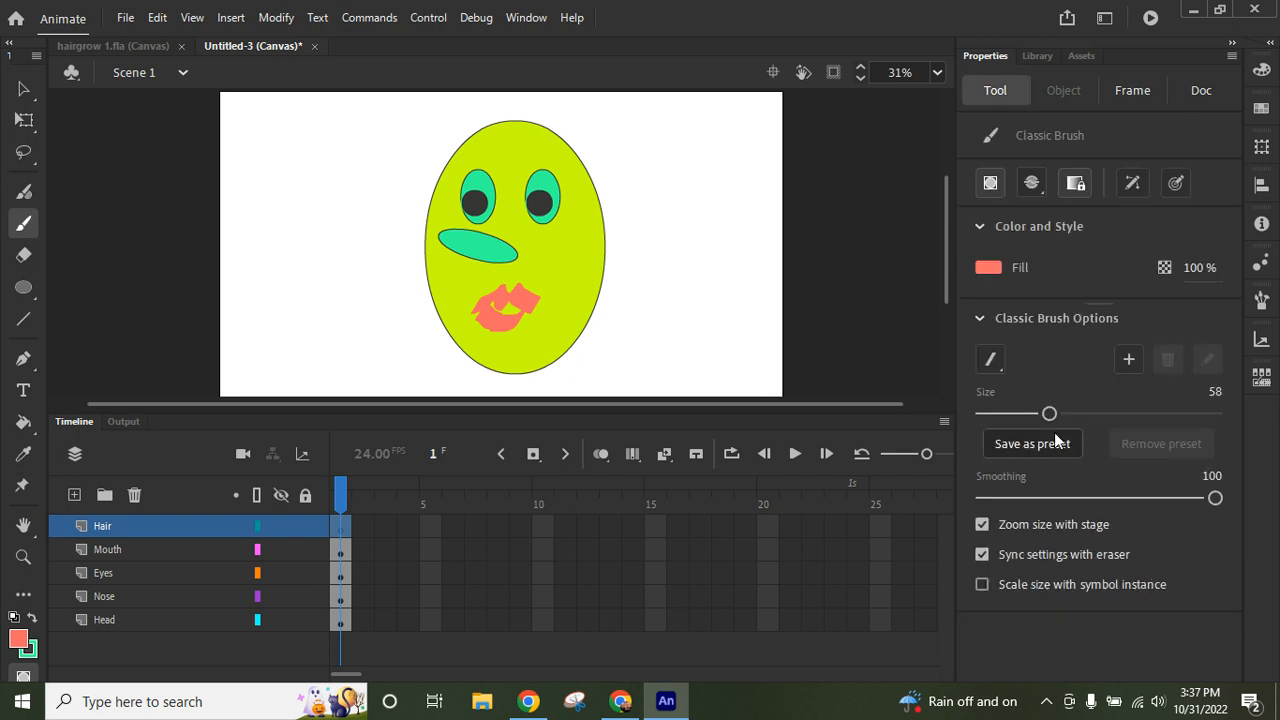
click(991, 358)
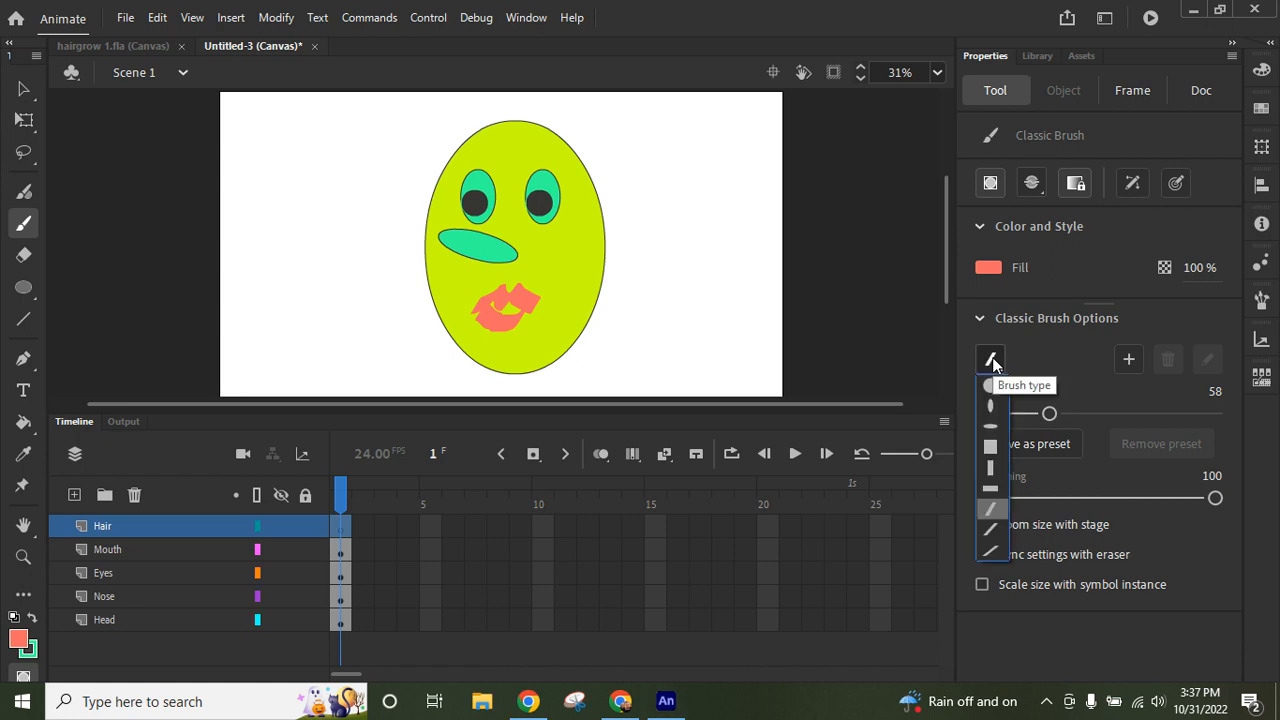
click(993, 388)
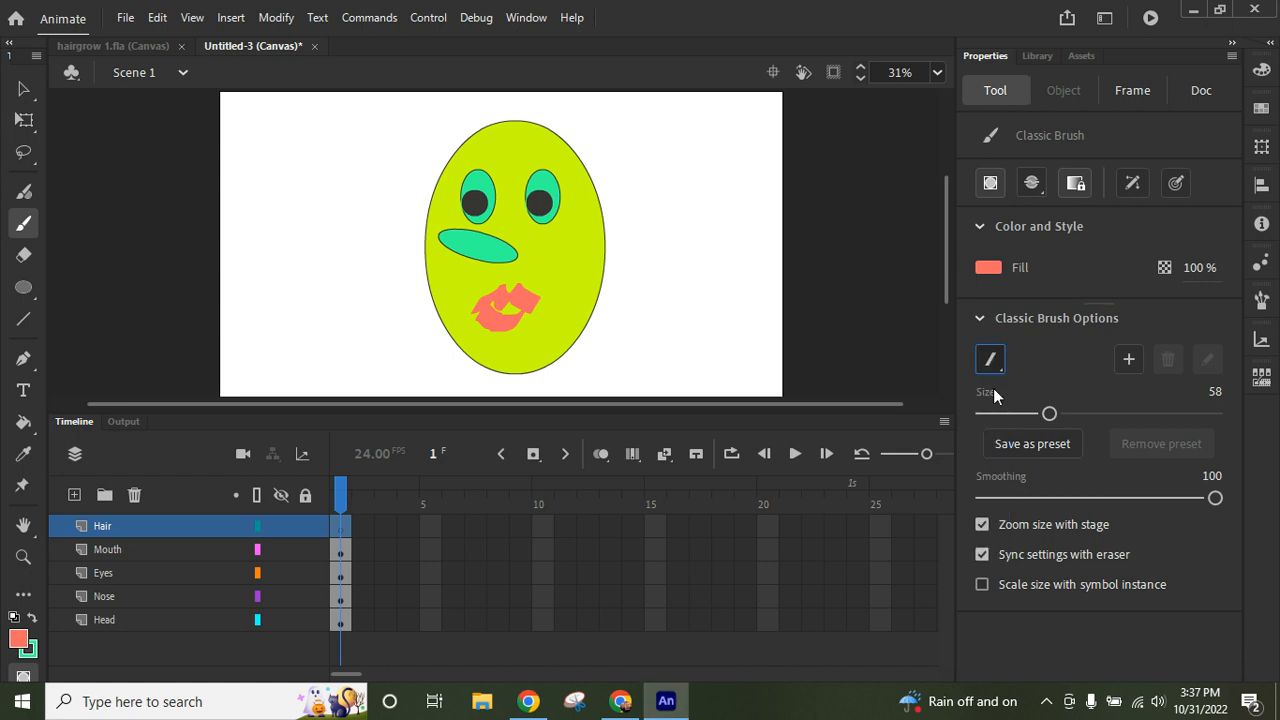
click(995, 357)
click(990, 385)
drag(1050, 413, 1014, 413)
mouse_move(476, 143)
mouse_down()
mouse_move(437, 143)
mouse_move(440, 172)
mouse_move(424, 180)
mouse_up()
mouse_move(500, 130)
mouse_down()
mouse_move(478, 122)
mouse_move(558, 120)
mouse_move(577, 152)
mouse_up()
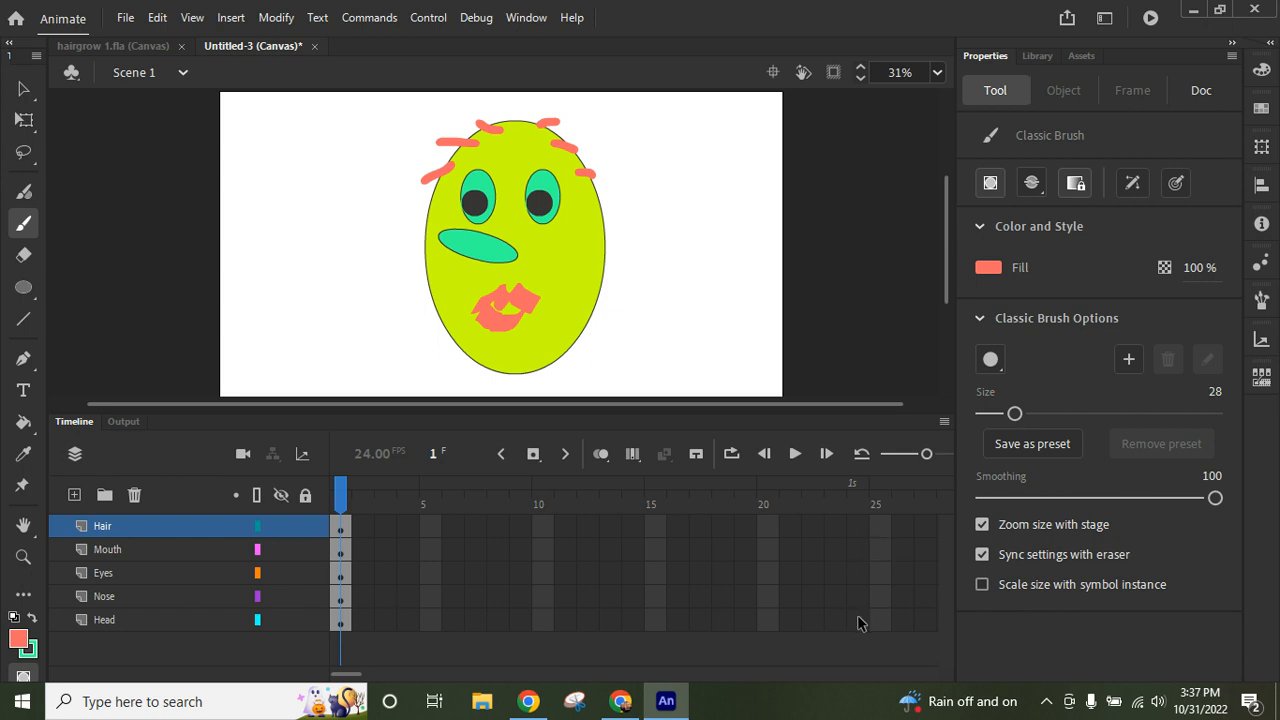
- Copy the Head layer's frame 1 and paste it at frame 24 of the same layer
click(340, 622)
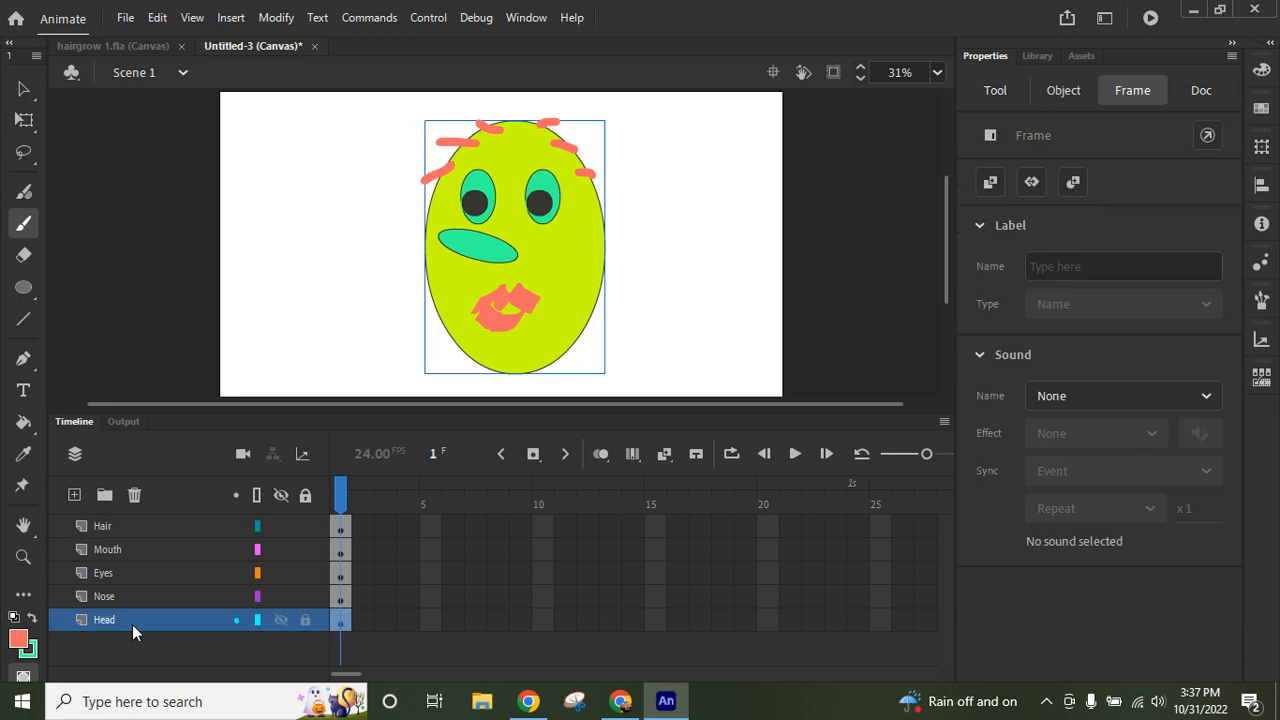
right_click(339, 623)
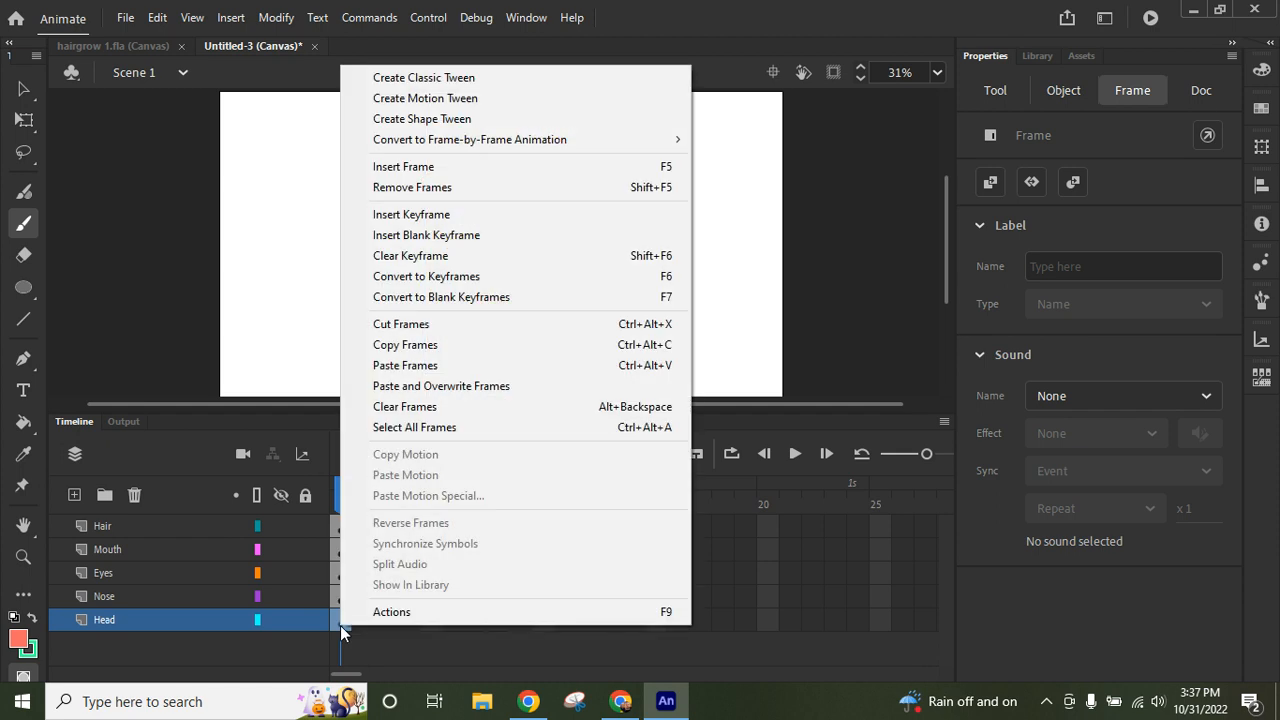
click(437, 346)
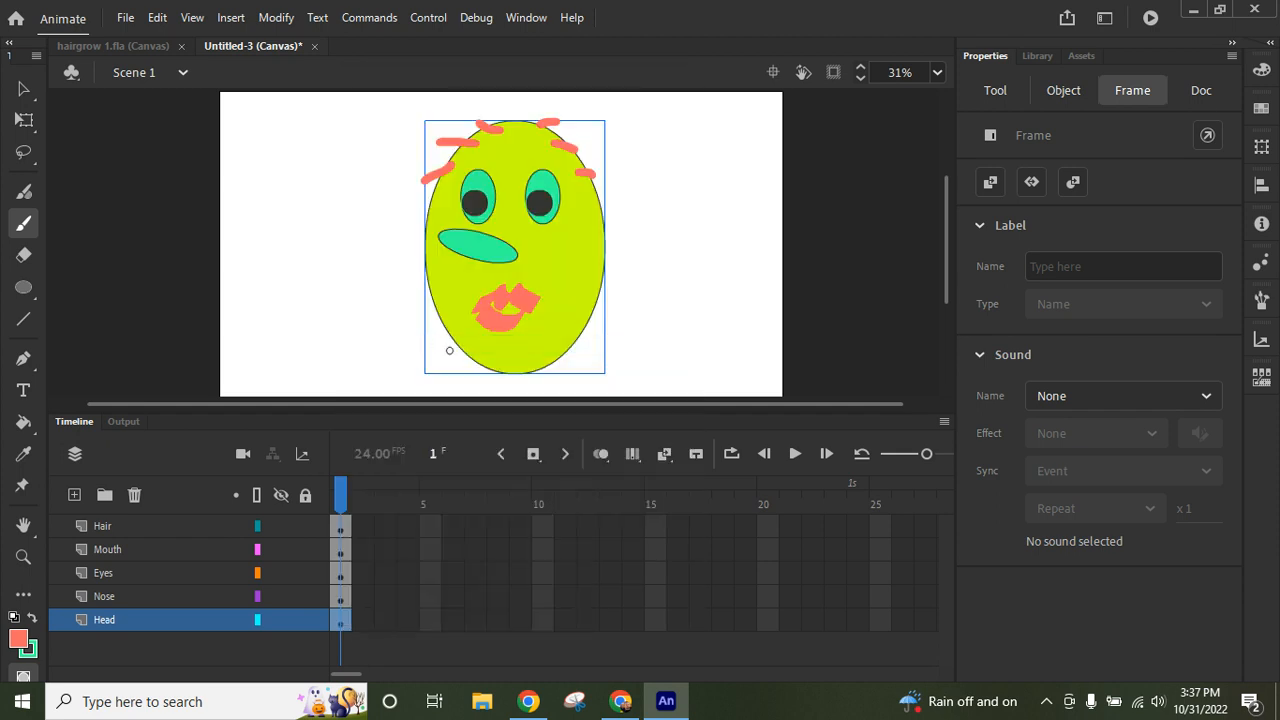
click(857, 620)
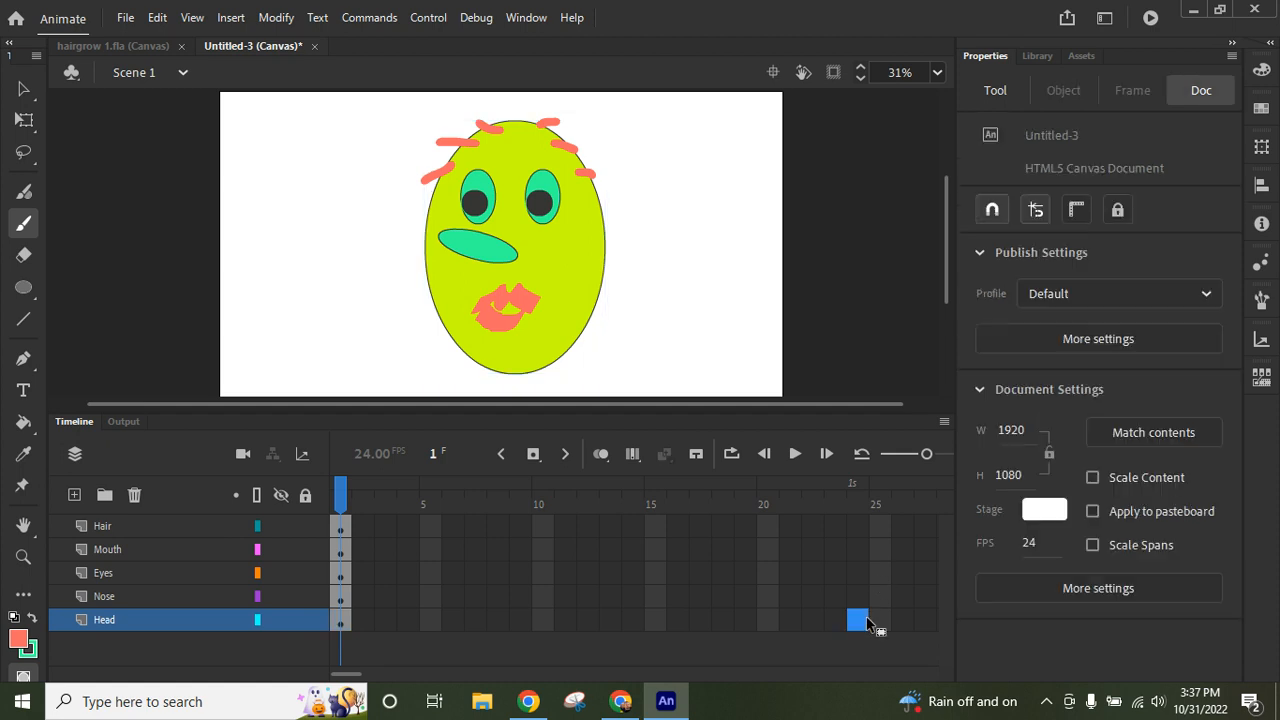
right_click(867, 620)
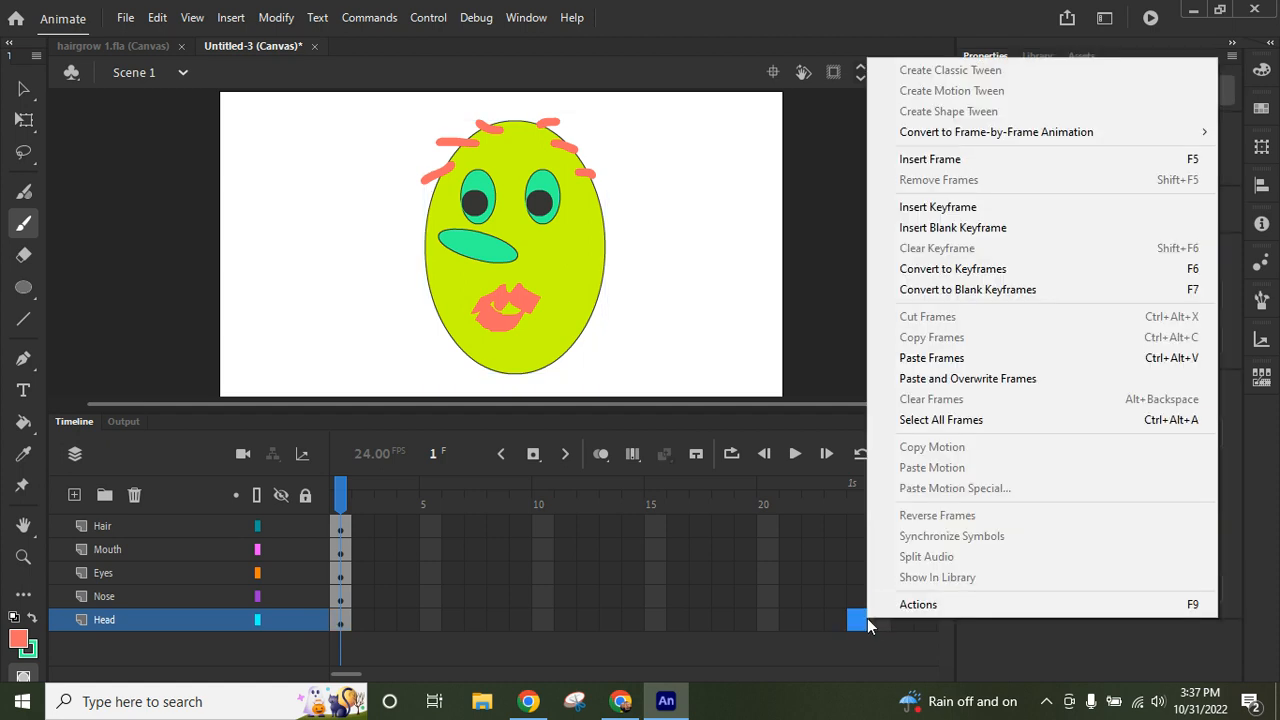
click(938, 362)
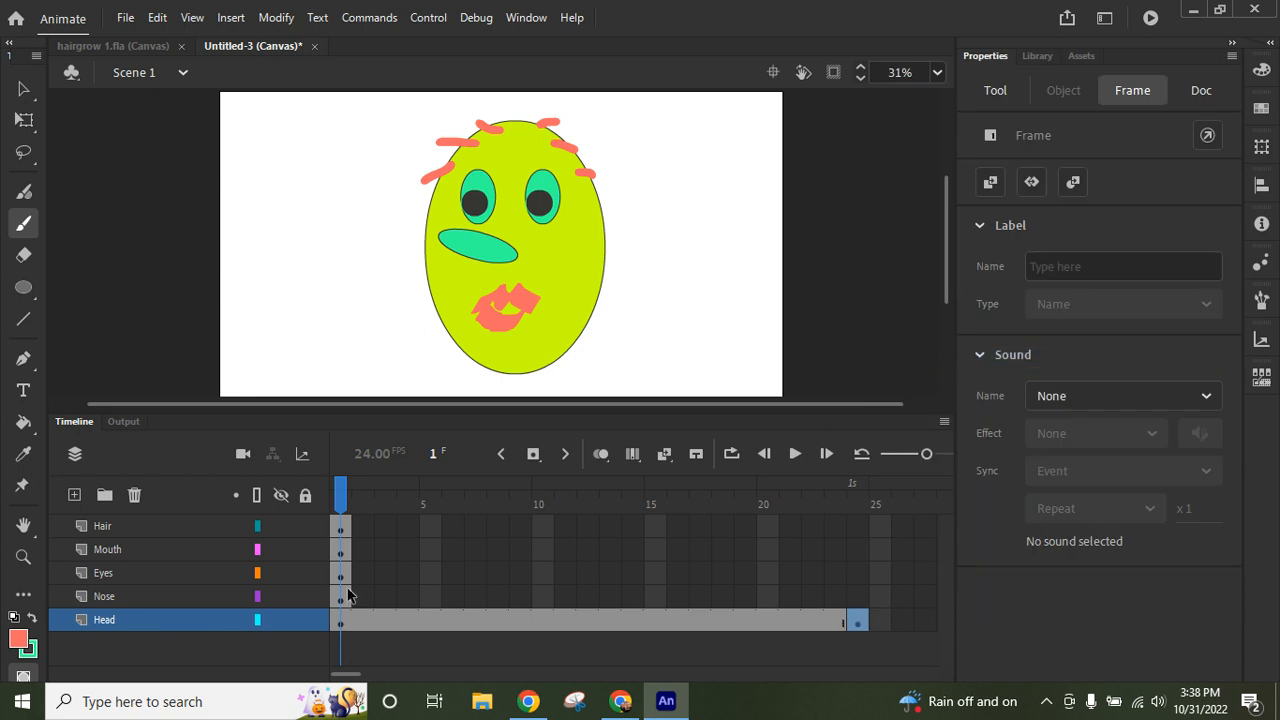
- Copy the Nose layer's frame 1 and paste it at frame 24 of the same layer
click(342, 598)
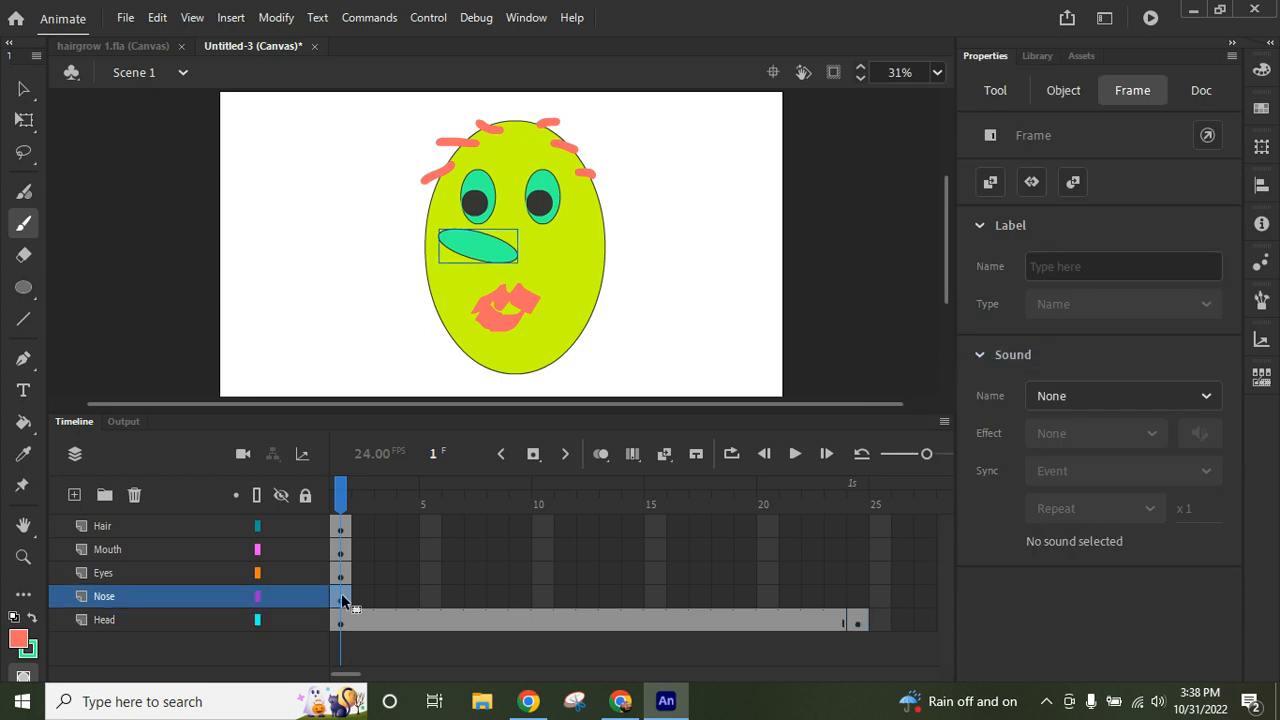
right_click(342, 600)
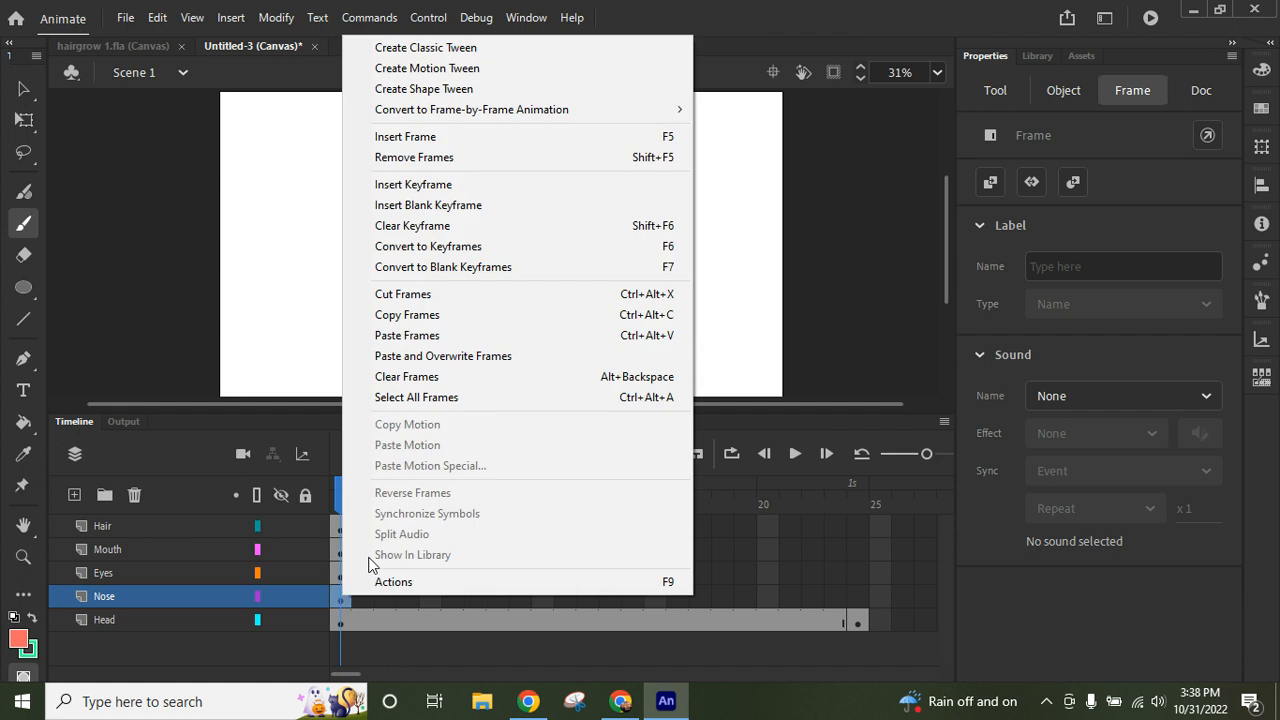
click(435, 316)
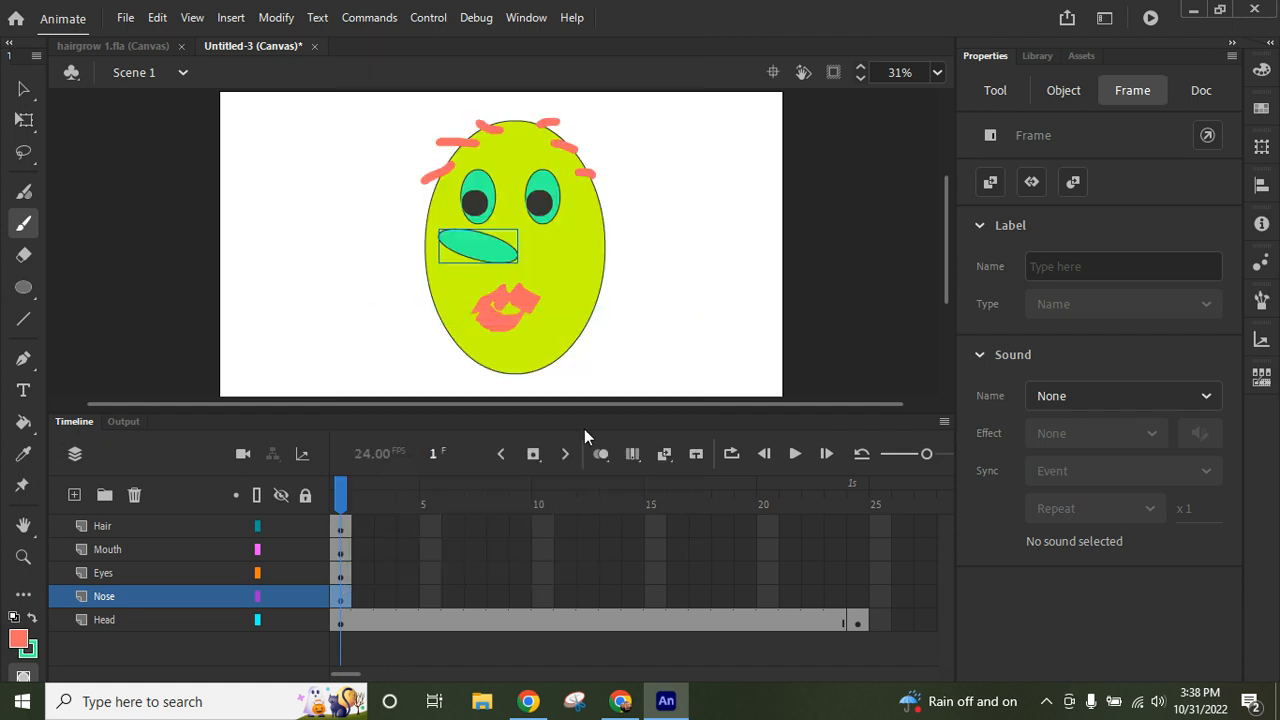
click(857, 597)
right_click(861, 572)
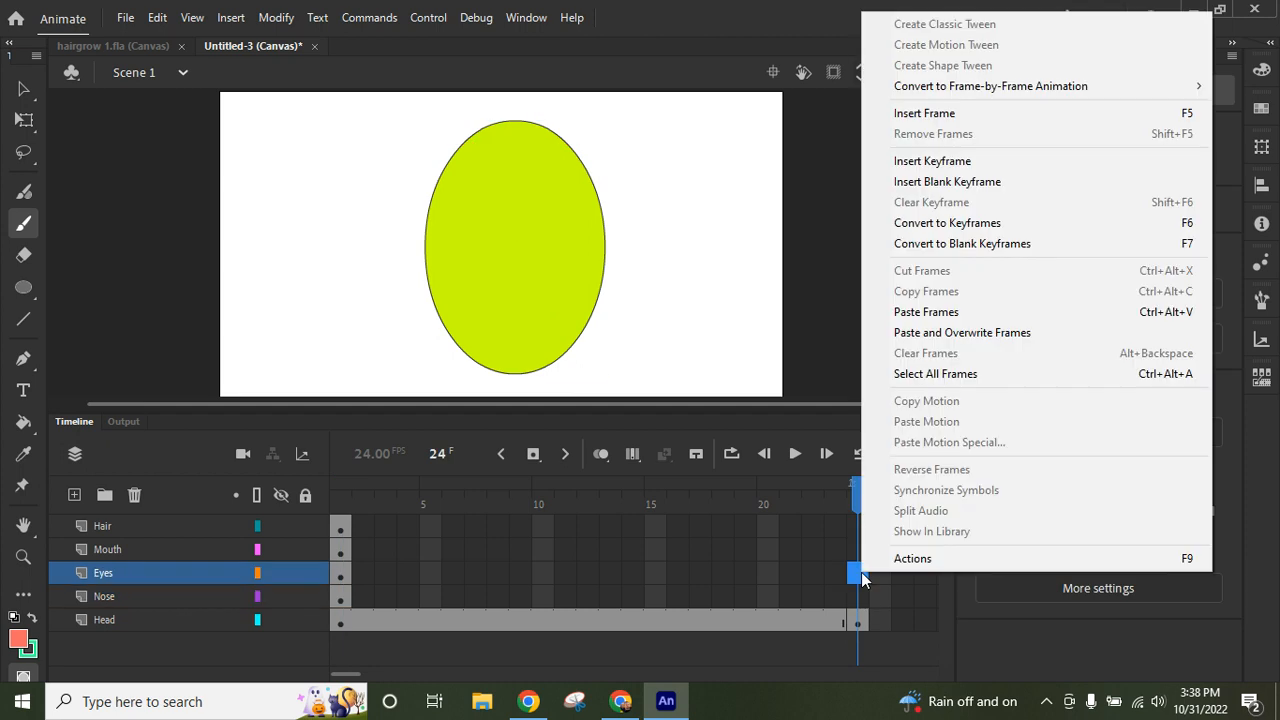
click(861, 597)
right_click(859, 595)
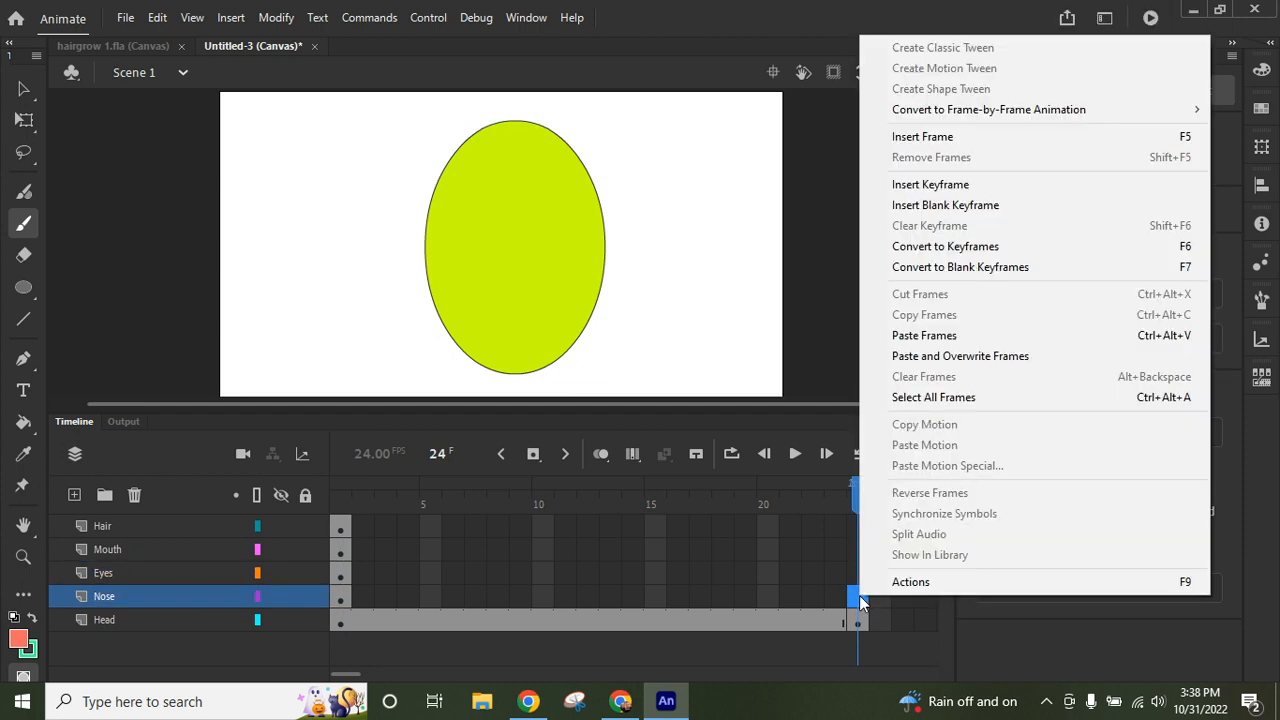
click(938, 337)
- Copy the Eyes layer's frame 1 and paste it at frame 24 of the same layer
click(340, 575)
right_click(340, 573)
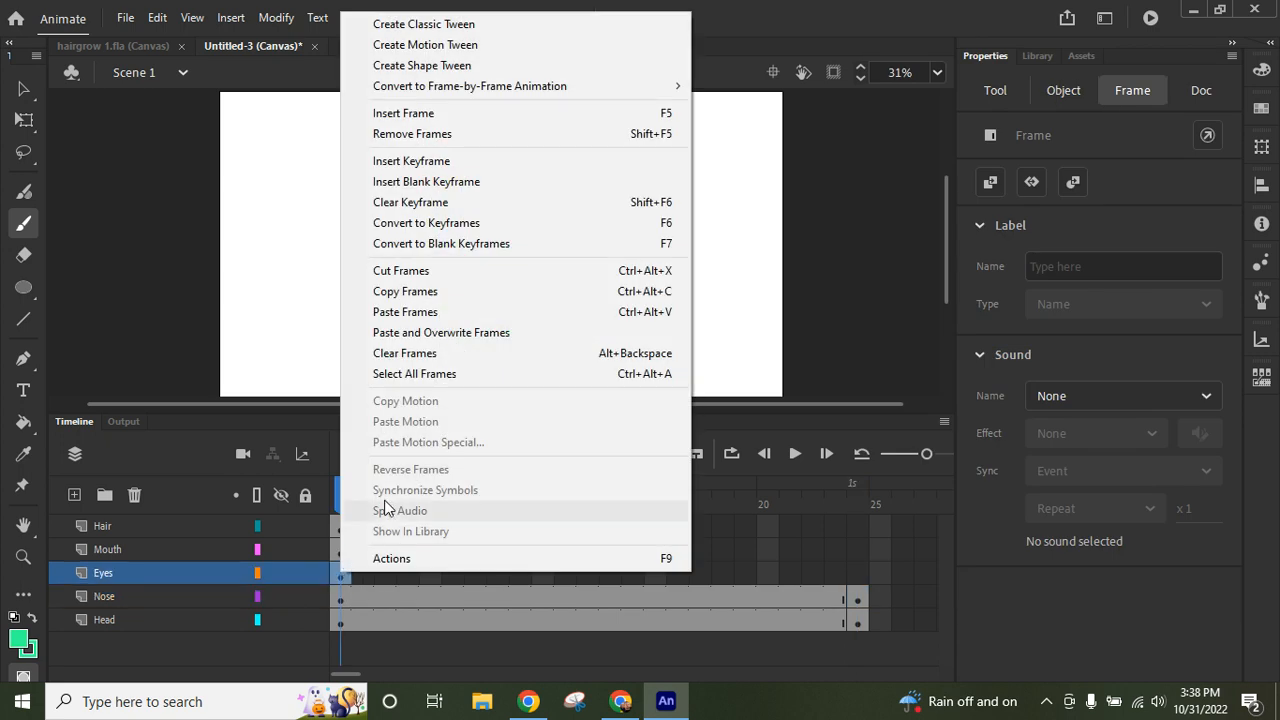
click(407, 291)
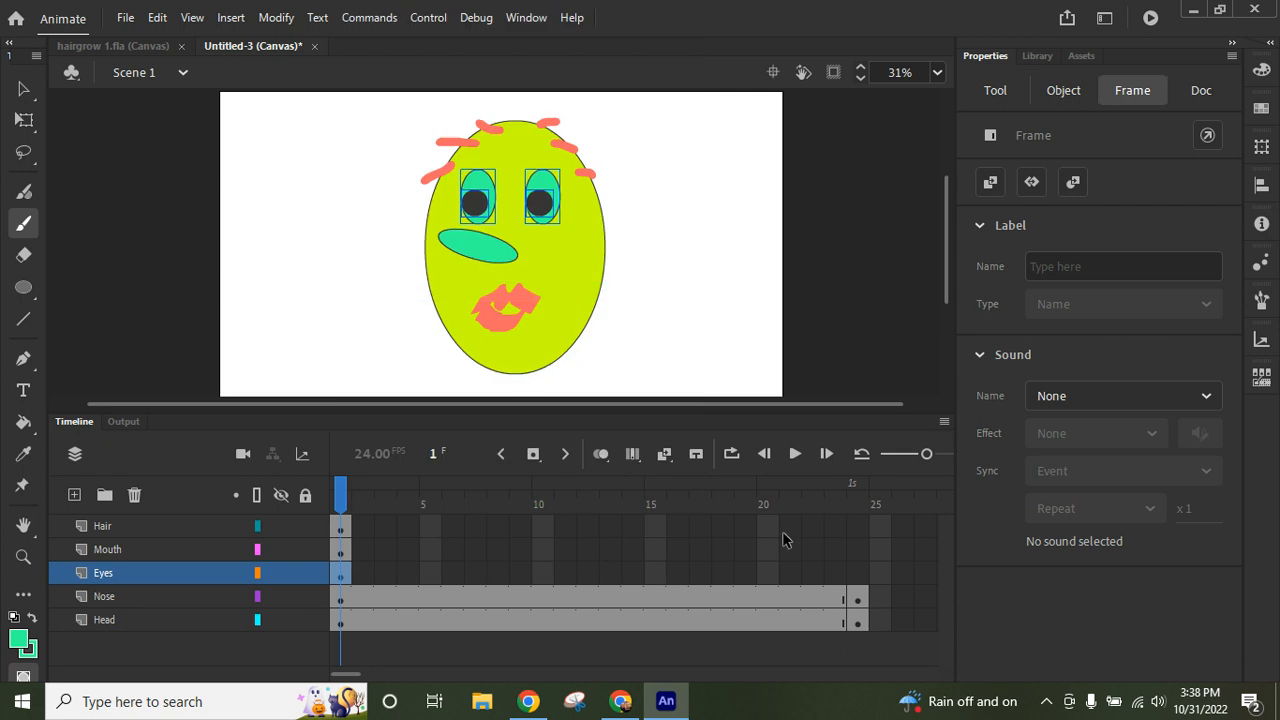
click(857, 577)
right_click(857, 578)
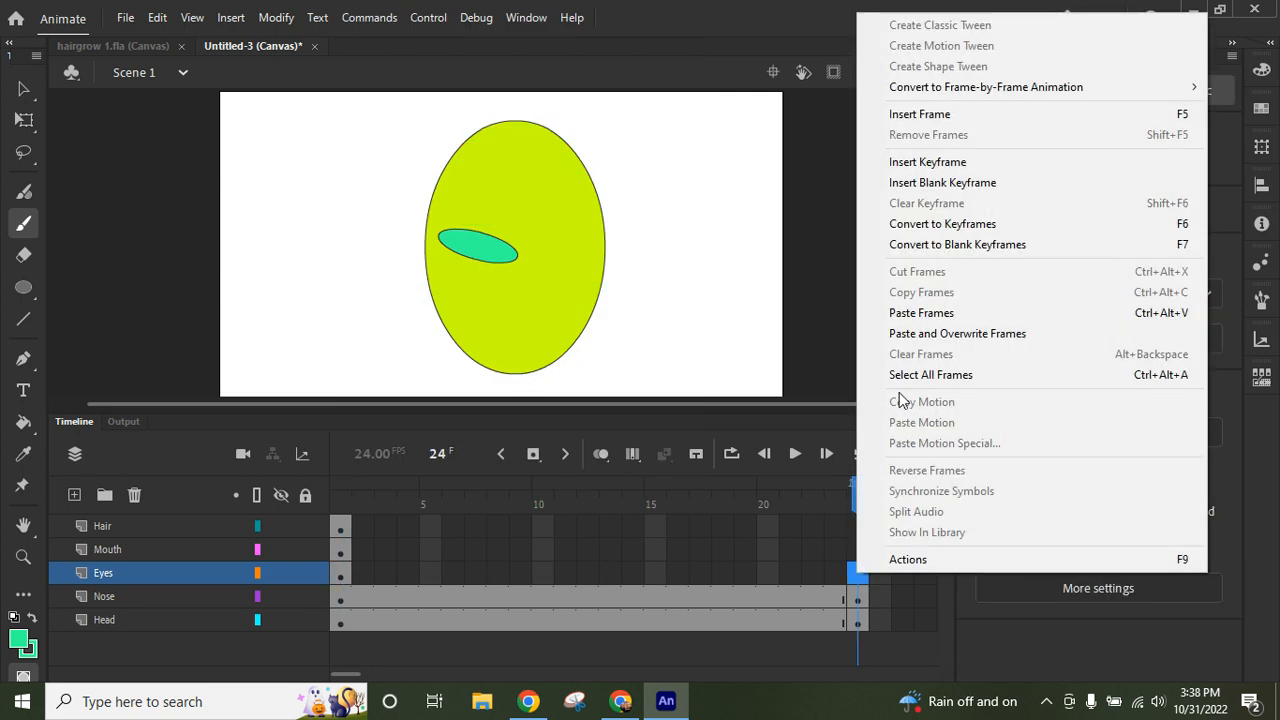
click(924, 313)
- Copy the Mouth layer's frame 1 and paste it at frame 24 of the same layer
click(340, 551)
right_click(340, 551)
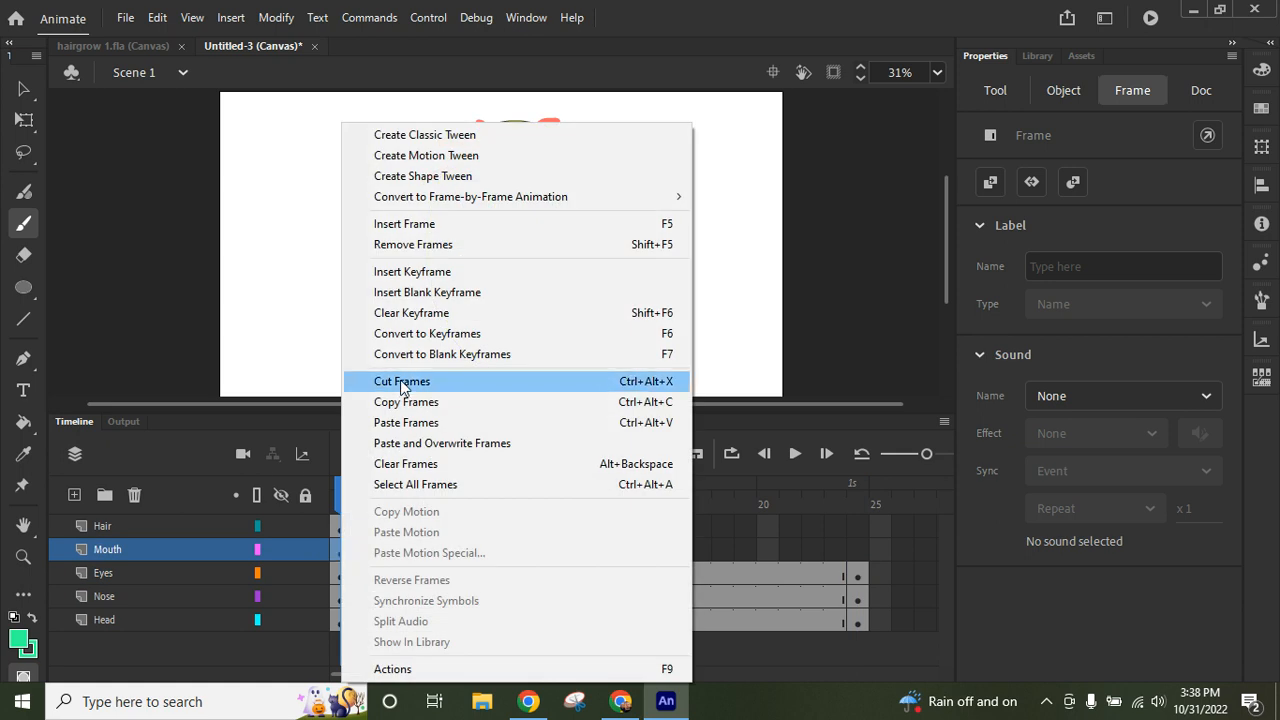
click(406, 402)
click(858, 551)
right_click(858, 553)
click(921, 423)
- Copy the Hair layer's frame 1 and insert a keyframe at frame 2 of that layer
click(343, 525)
right_click(344, 522)
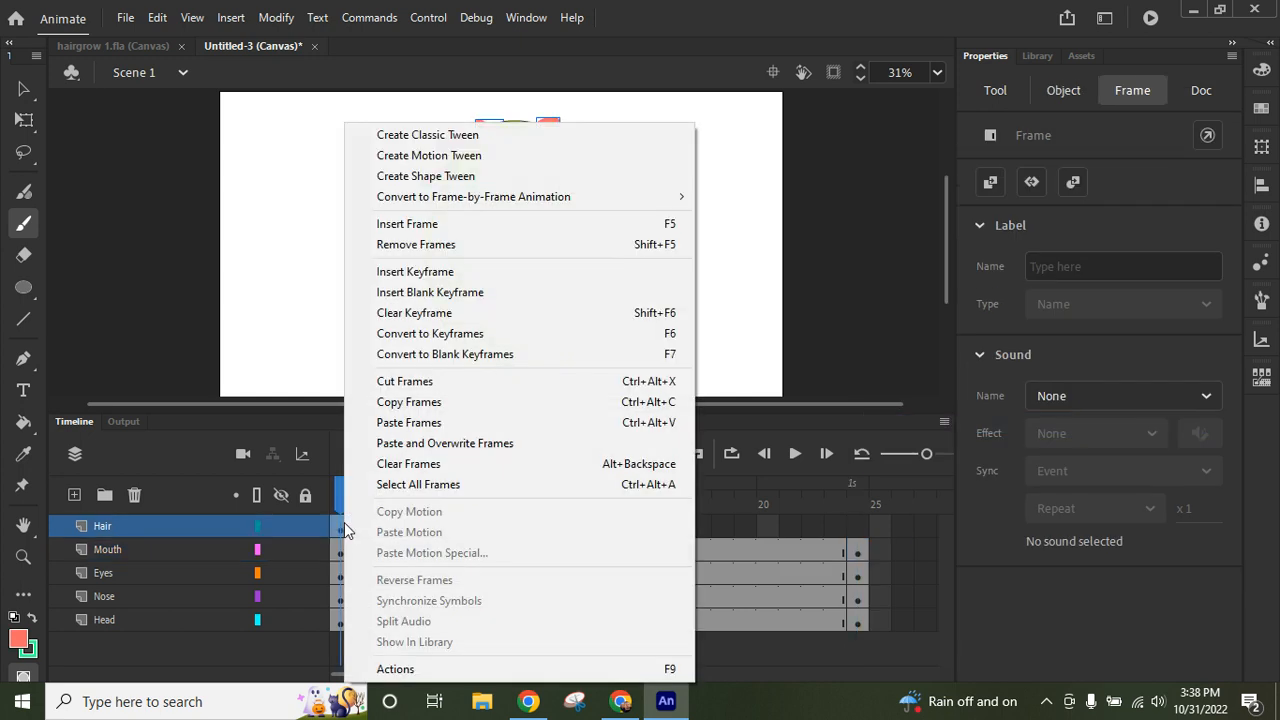
click(406, 402)
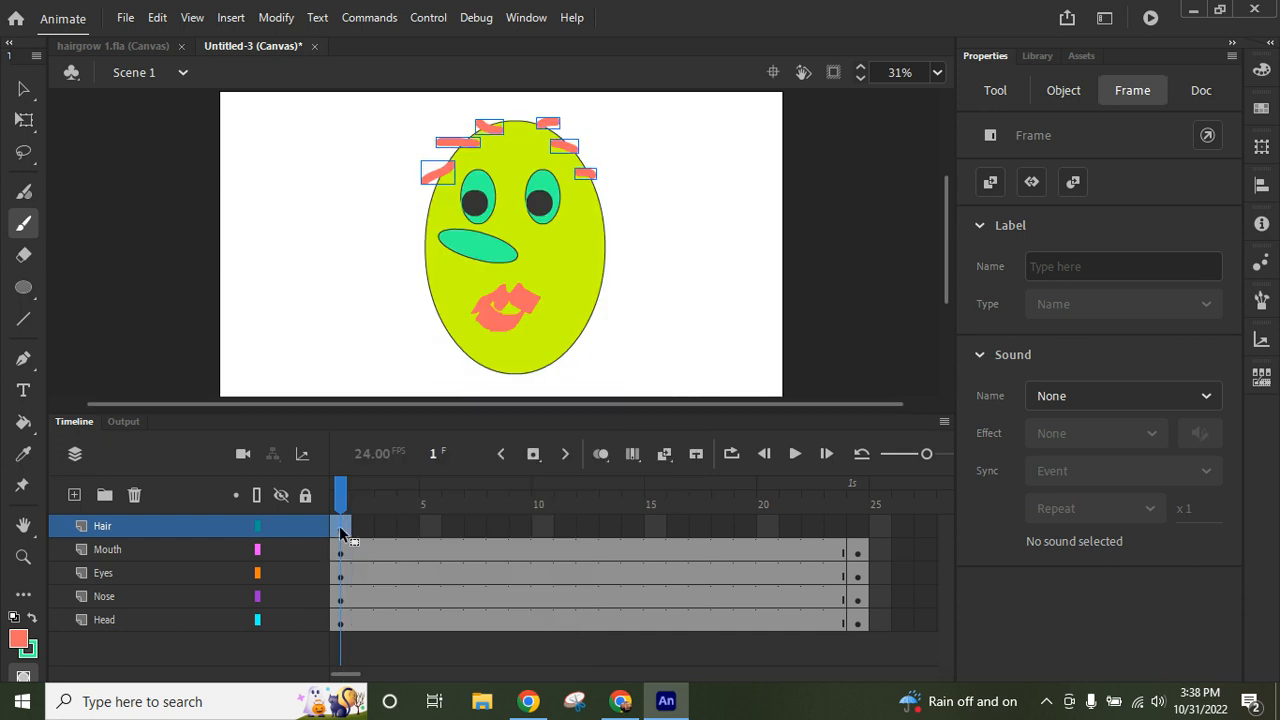
drag(340, 533, 363, 530)
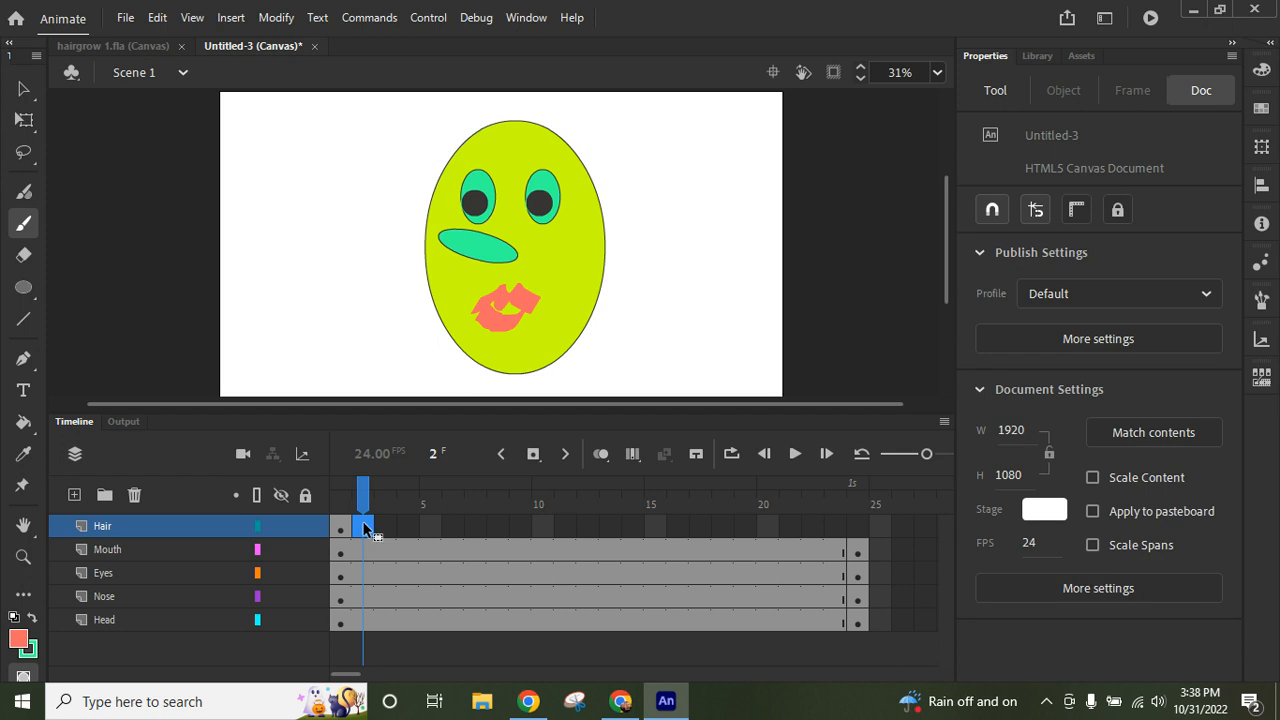
click(534, 456)
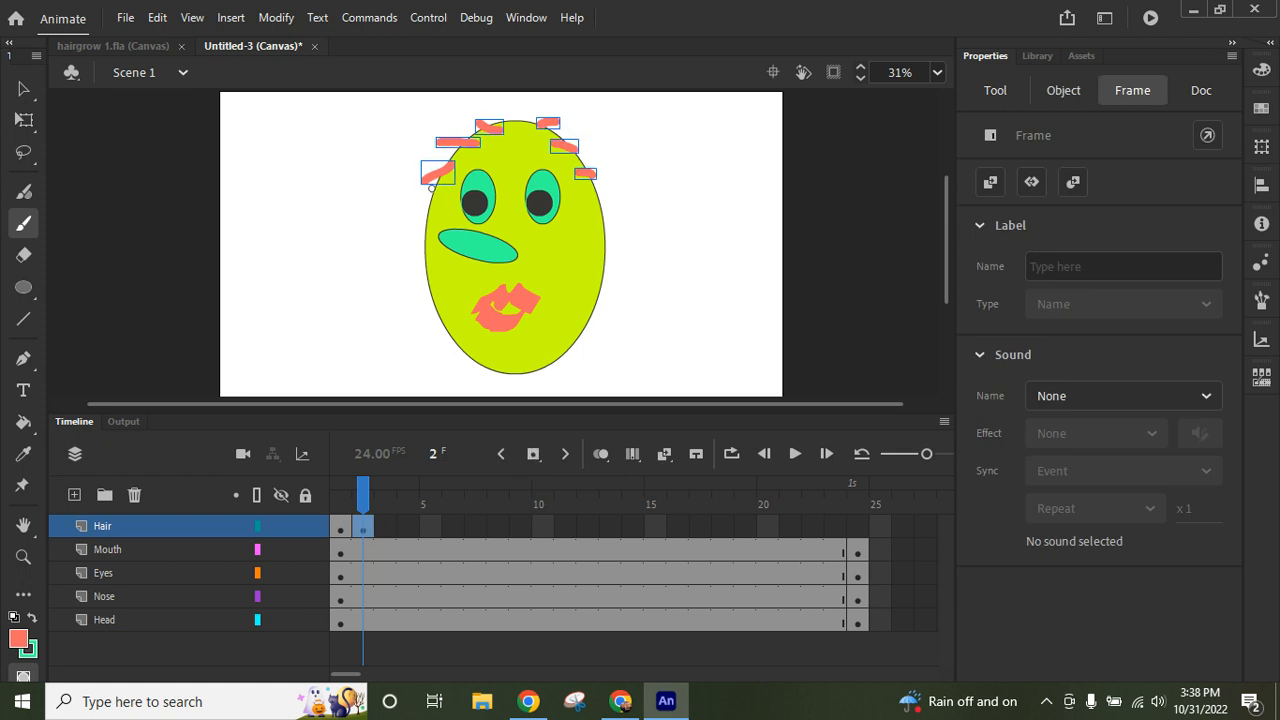
- Brush longer pink strands onto the existing hair on both sides of the head in the Hair layer's frame 2
drag(421, 186, 416, 218)
drag(438, 143, 430, 180)
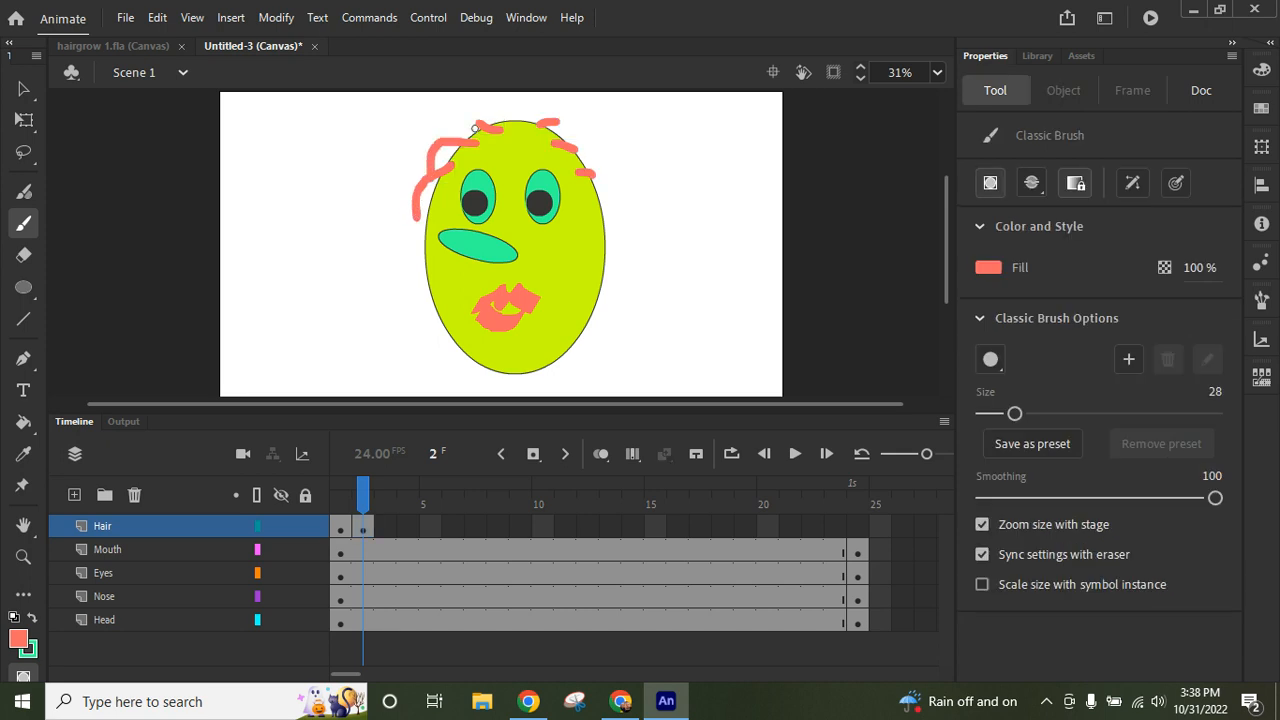
drag(478, 123, 451, 136)
mouse_move(555, 123)
mouse_down()
mouse_move(584, 140)
mouse_move(573, 154)
mouse_move(605, 161)
mouse_move(612, 208)
mouse_up()
mouse_move(519, 131)
mouse_down()
mouse_move(494, 116)
mouse_move(561, 131)
mouse_up()
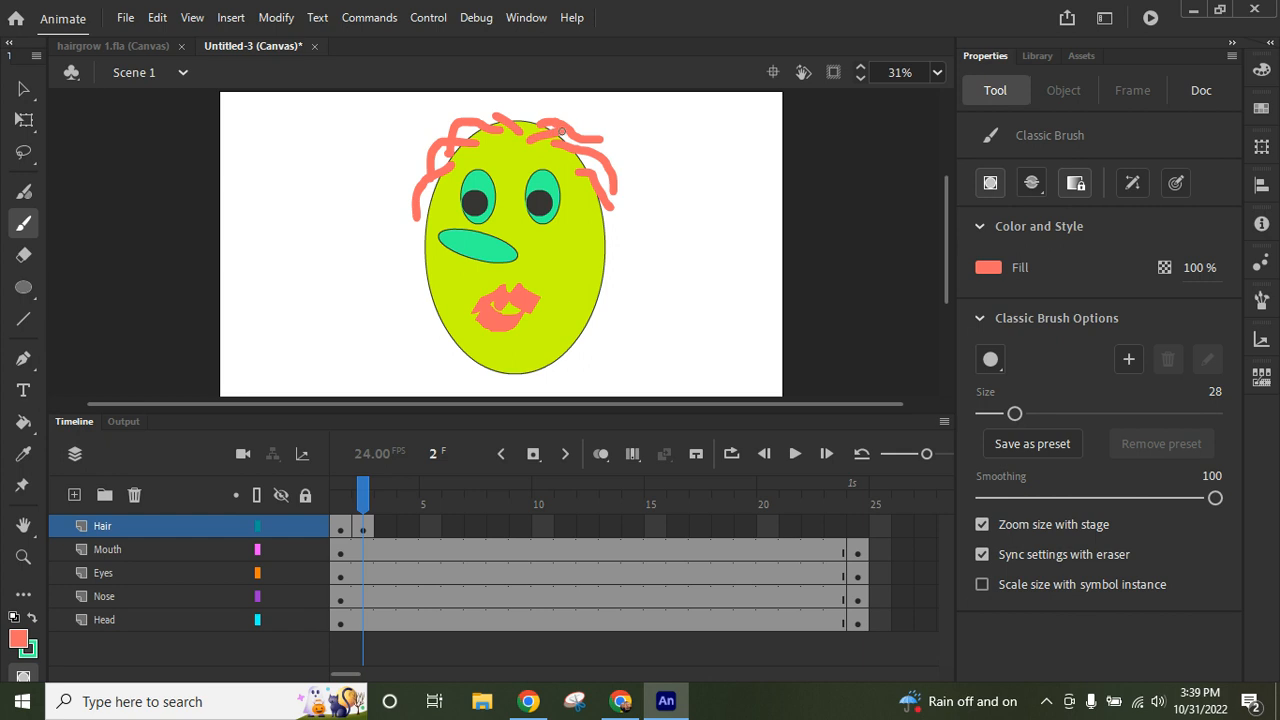
- Insert a keyframe at frame 3 of the Hair layer and brush longer strands on both sides and across the crown
click(384, 528)
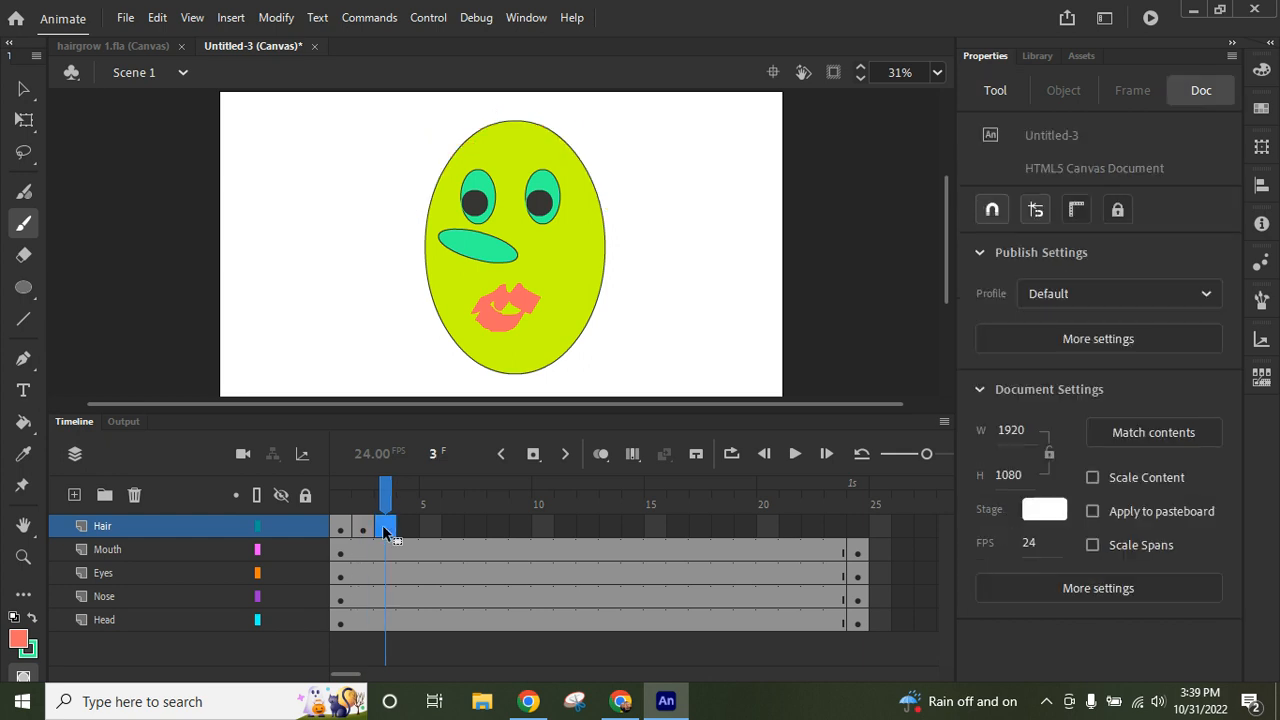
click(533, 454)
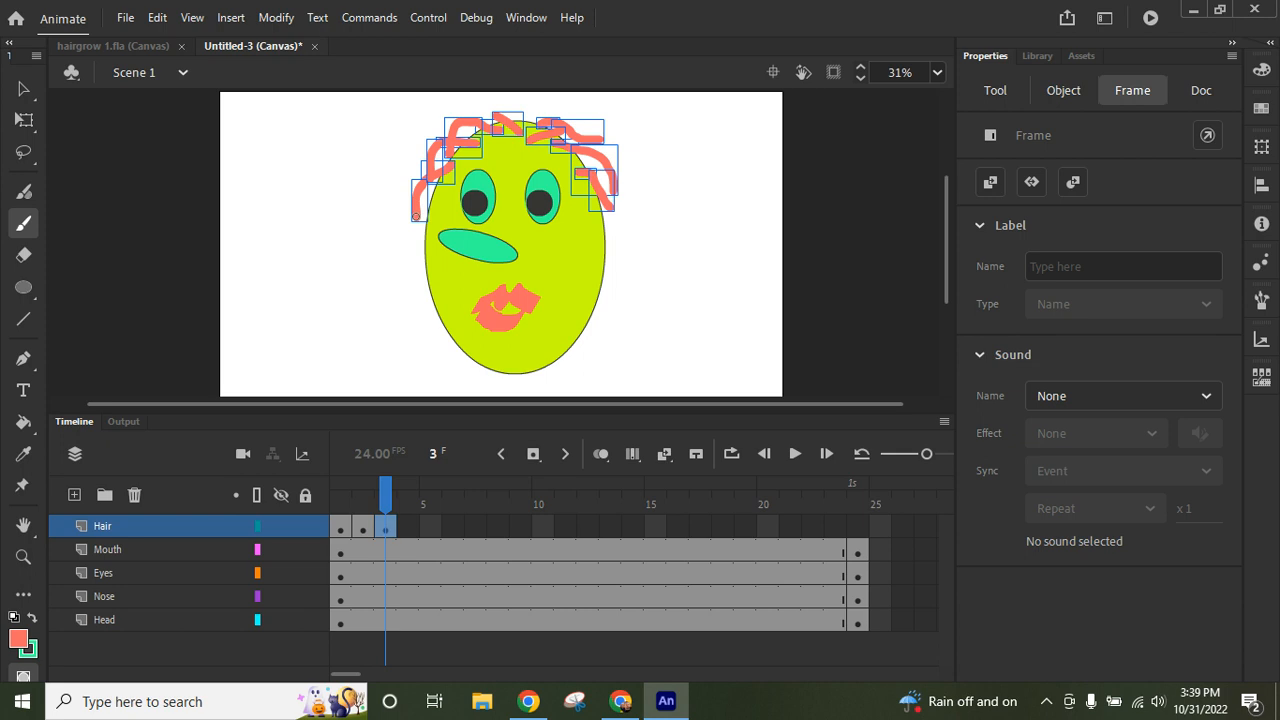
drag(415, 217, 402, 305)
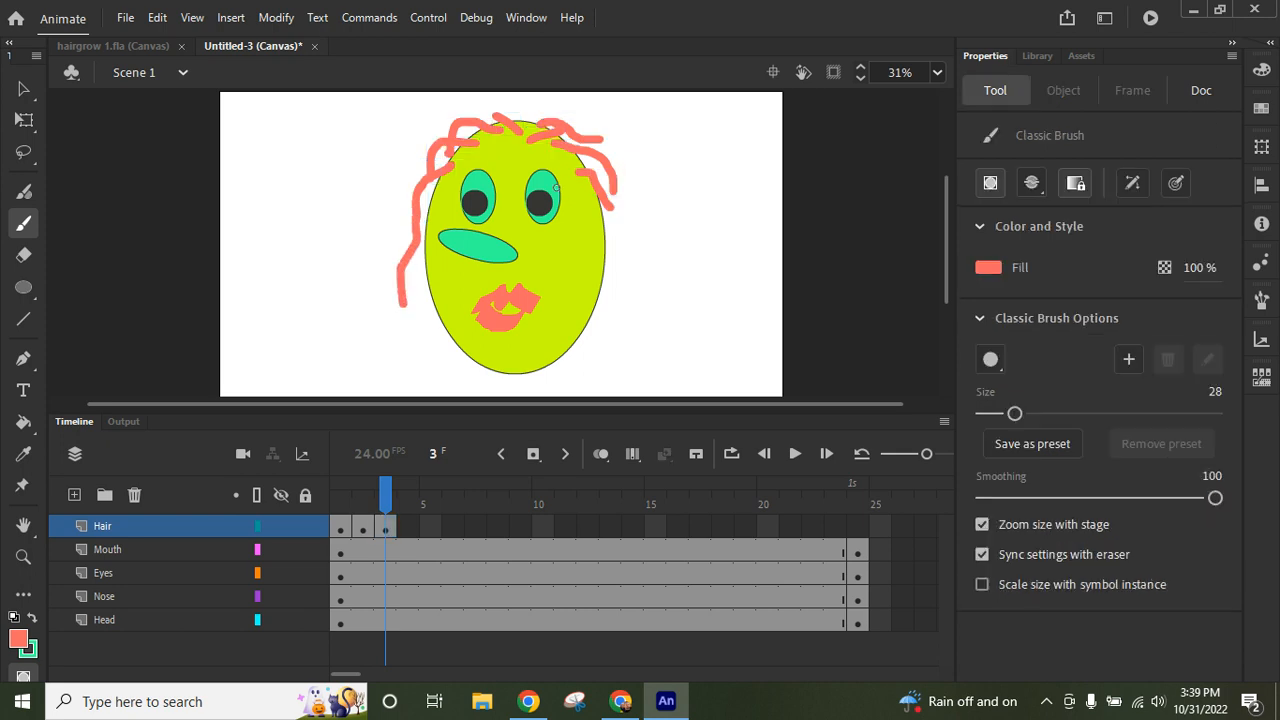
drag(611, 211, 614, 252)
drag(611, 190, 640, 250)
mouse_move(600, 140)
mouse_down()
mouse_move(598, 160)
mouse_move(638, 217)
mouse_up()
mouse_move(501, 117)
mouse_down()
mouse_move(425, 127)
mouse_move(414, 155)
mouse_up()
mouse_move(530, 115)
mouse_down()
mouse_move(594, 124)
mouse_move(628, 158)
mouse_up()
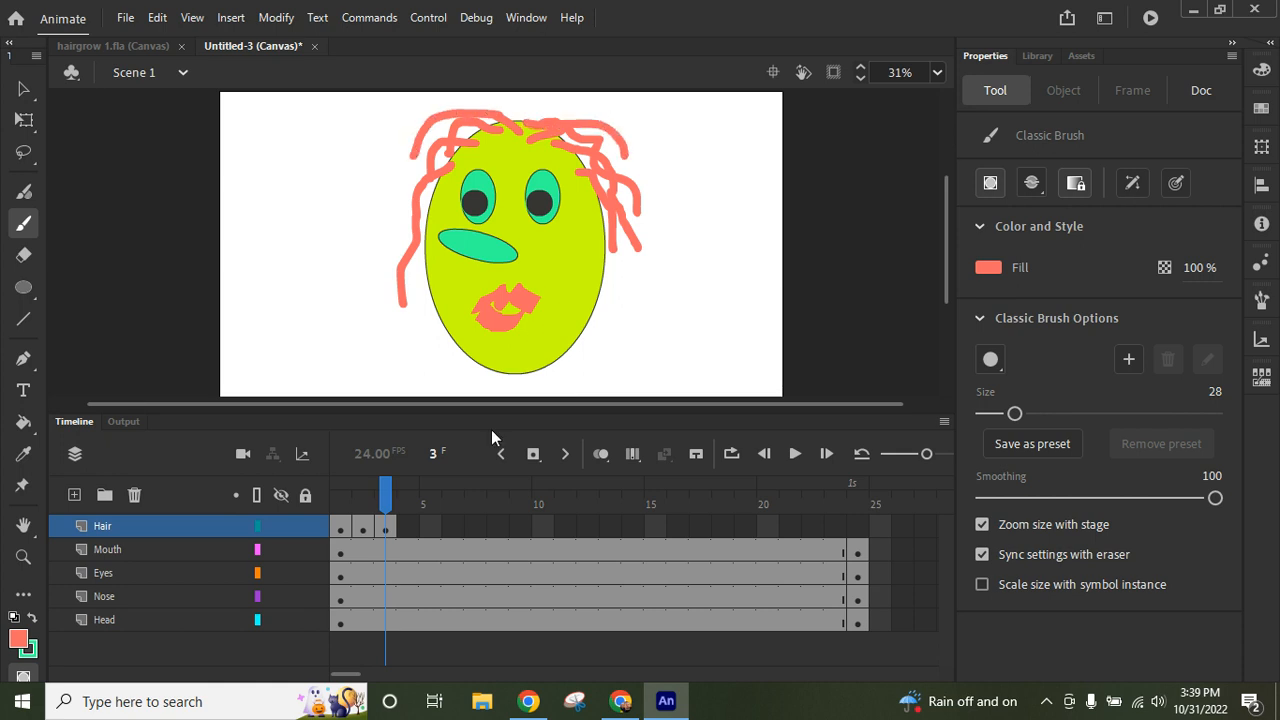
- Insert a keyframe at frame 4 of the Hair layer and extend the strands down both sides toward the chin
click(407, 526)
right_click(407, 530)
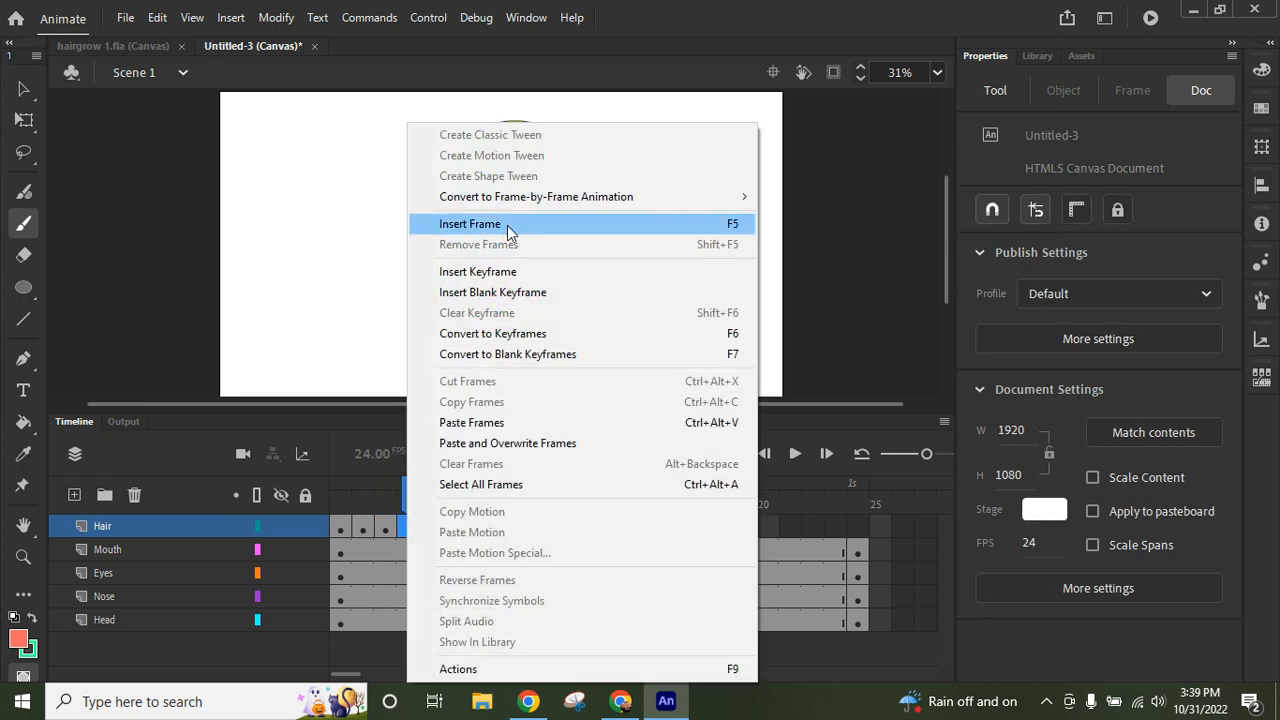
click(495, 272)
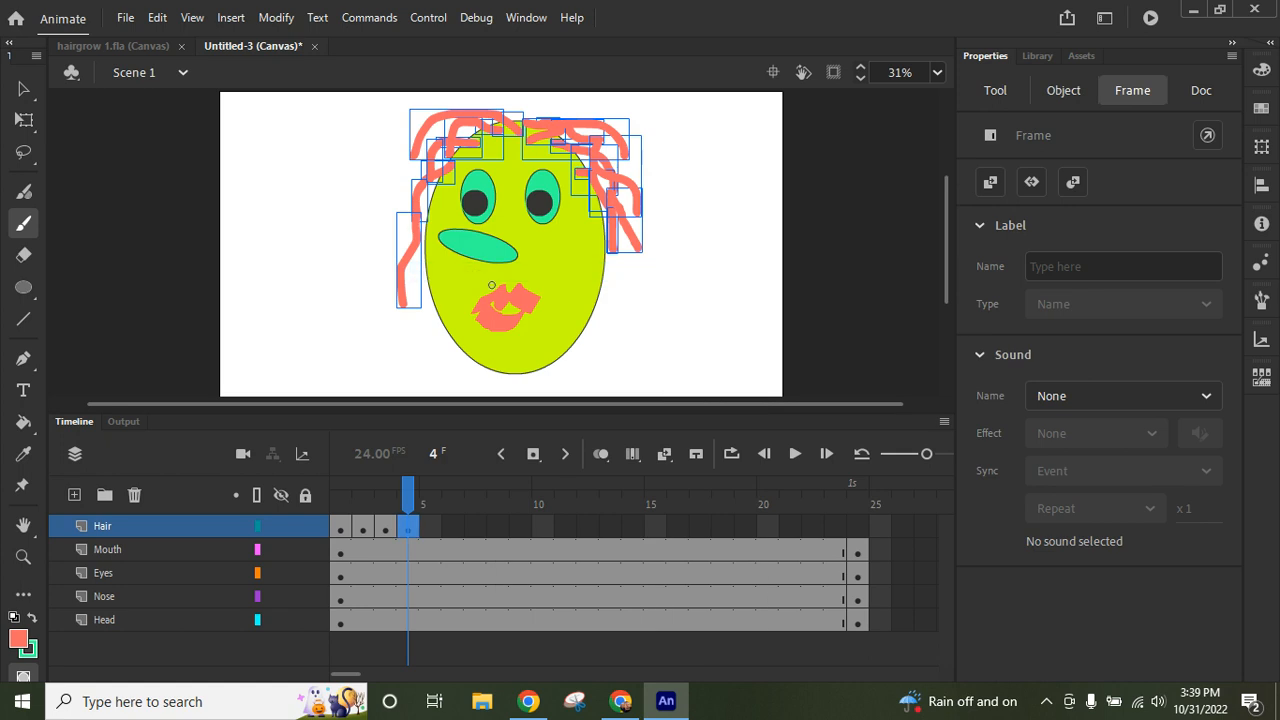
mouse_move(404, 305)
mouse_down()
mouse_move(412, 345)
mouse_move(400, 370)
mouse_up()
drag(415, 155, 418, 298)
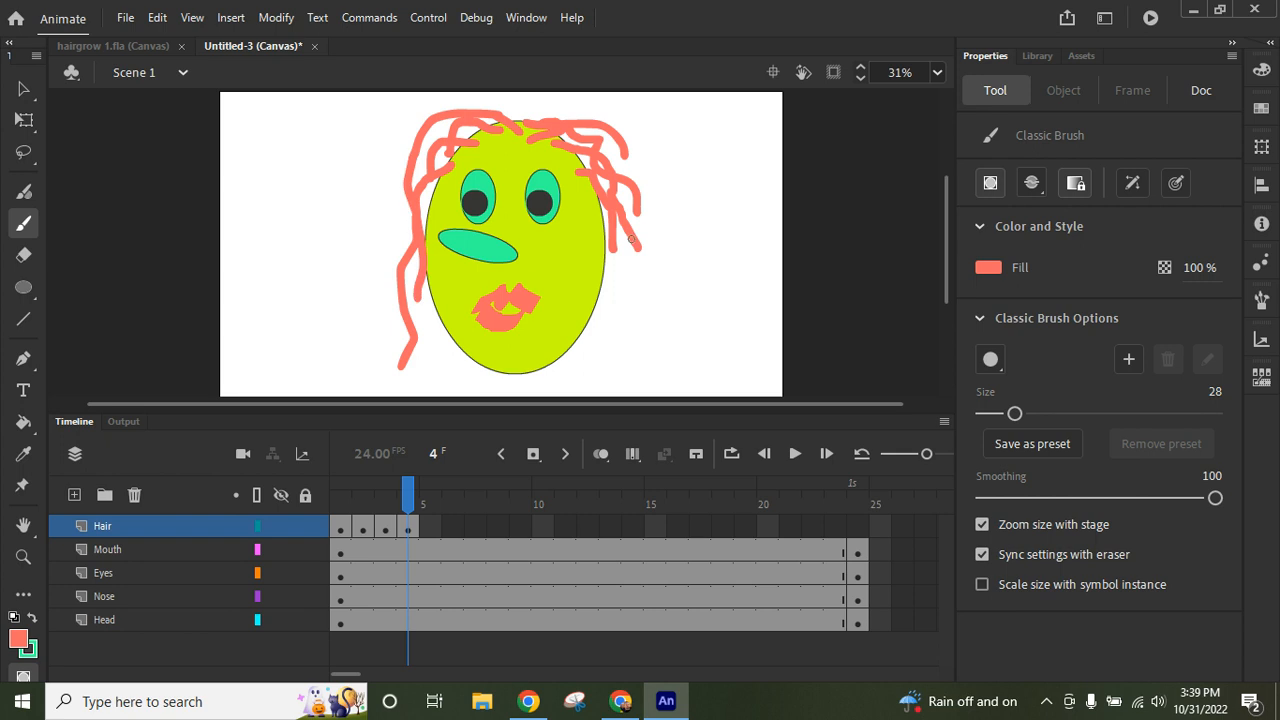
drag(613, 253, 603, 322)
mouse_move(637, 245)
mouse_down()
mouse_move(622, 275)
mouse_move(625, 345)
mouse_up()
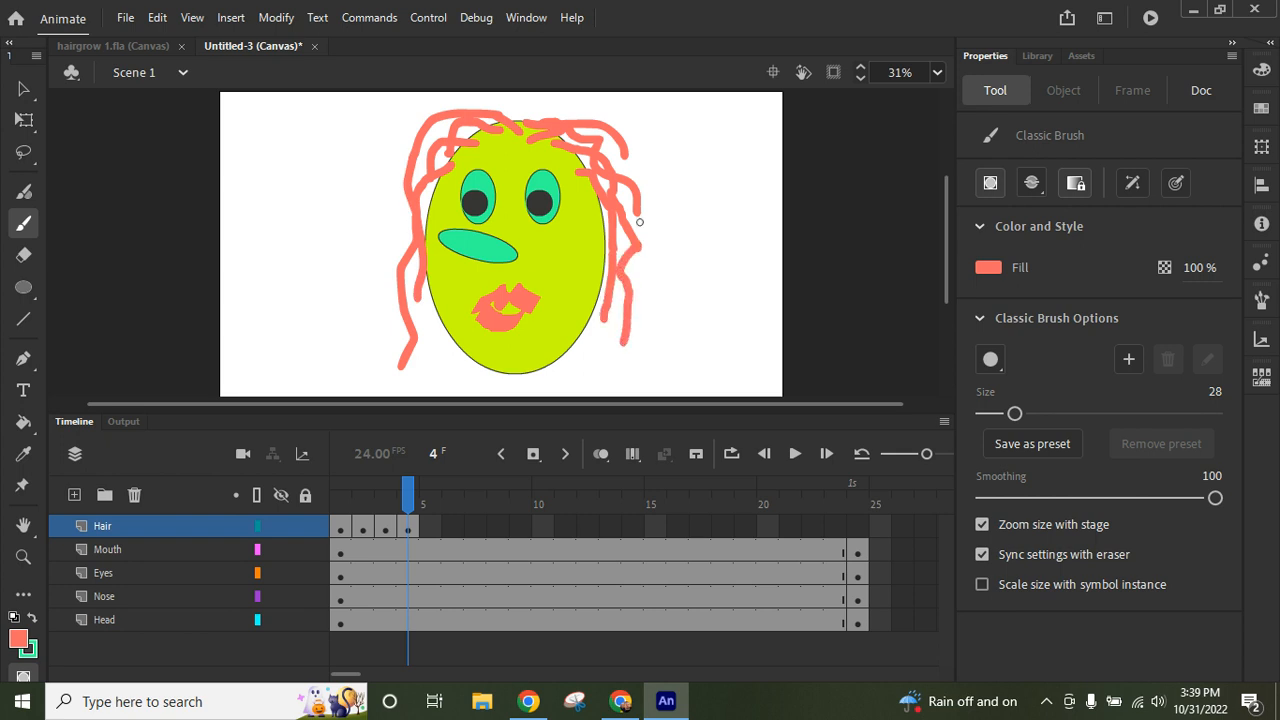
drag(640, 216, 636, 284)
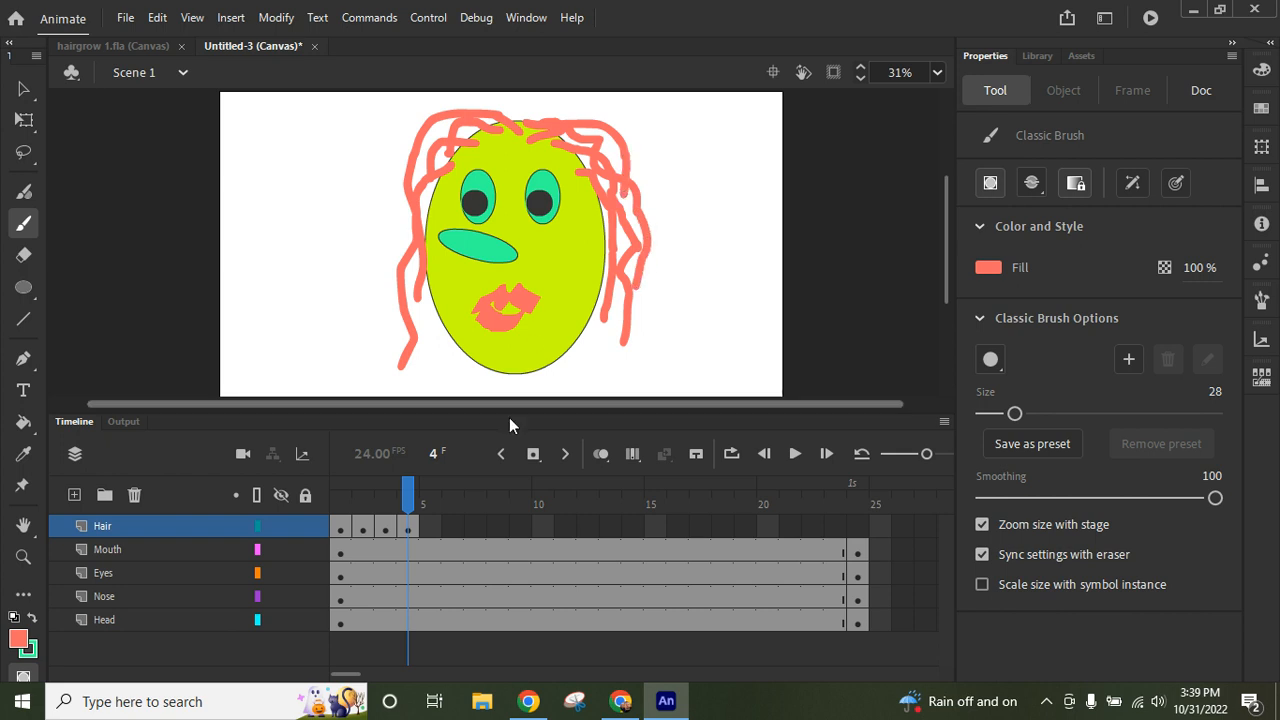
- Insert a keyframe at frame 5 of the Hair layer and brush strands down to chin level plus one across the crown
click(429, 530)
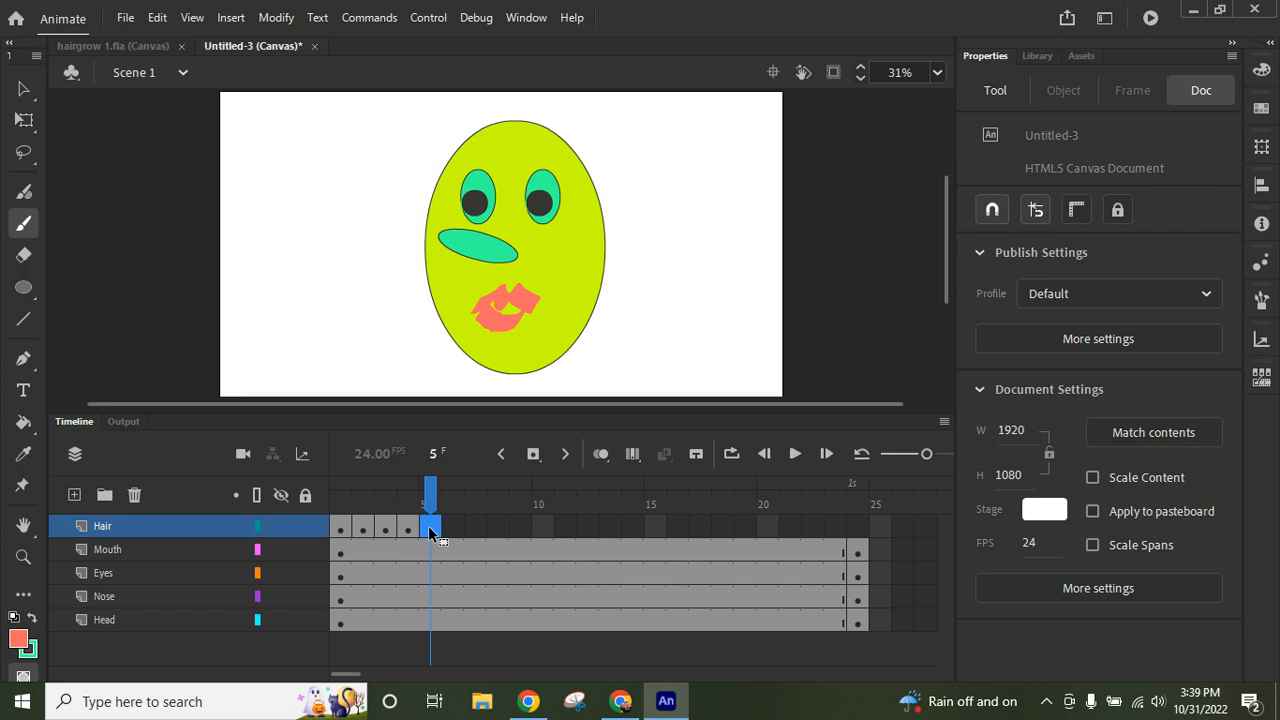
key(F6)
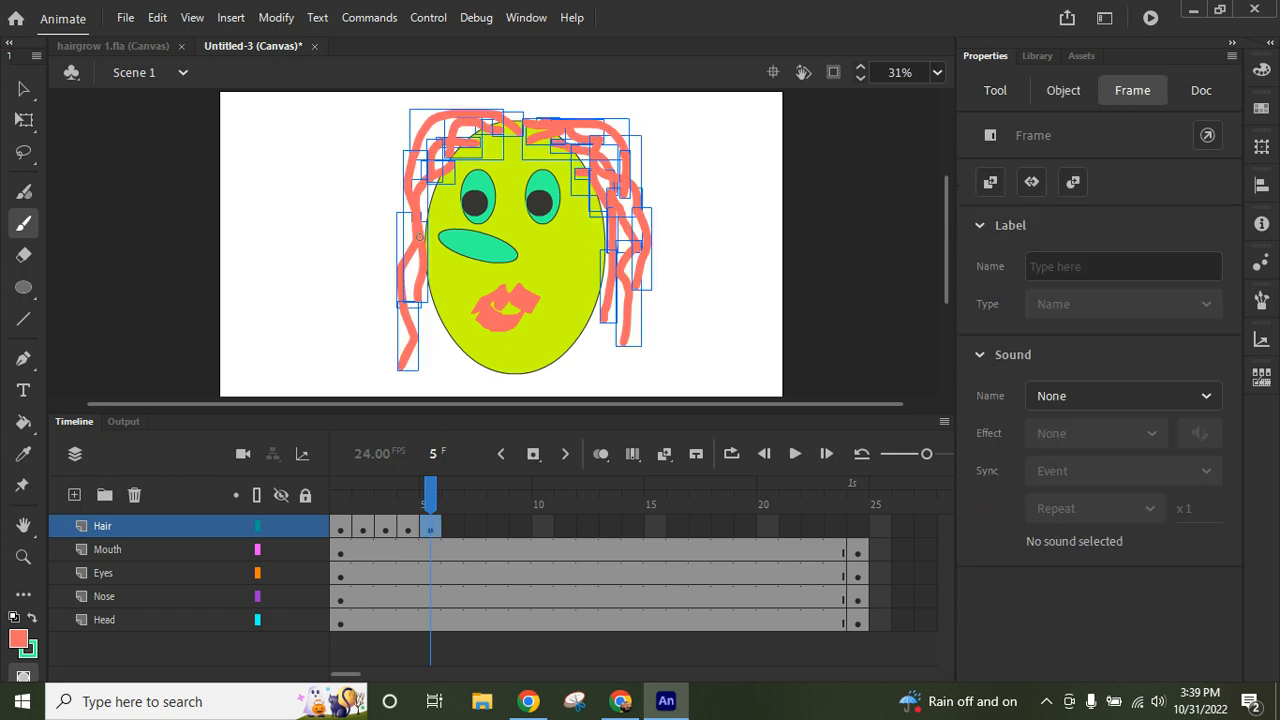
mouse_move(416, 211)
mouse_down()
mouse_move(397, 265)
mouse_move(430, 316)
mouse_move(433, 378)
mouse_up()
mouse_move(632, 263)
mouse_down()
mouse_move(646, 290)
mouse_move(633, 380)
mouse_up()
drag(630, 296, 603, 378)
mouse_move(413, 380)
mouse_down()
mouse_move(378, 272)
mouse_move(402, 200)
mouse_move(440, 155)
mouse_up()
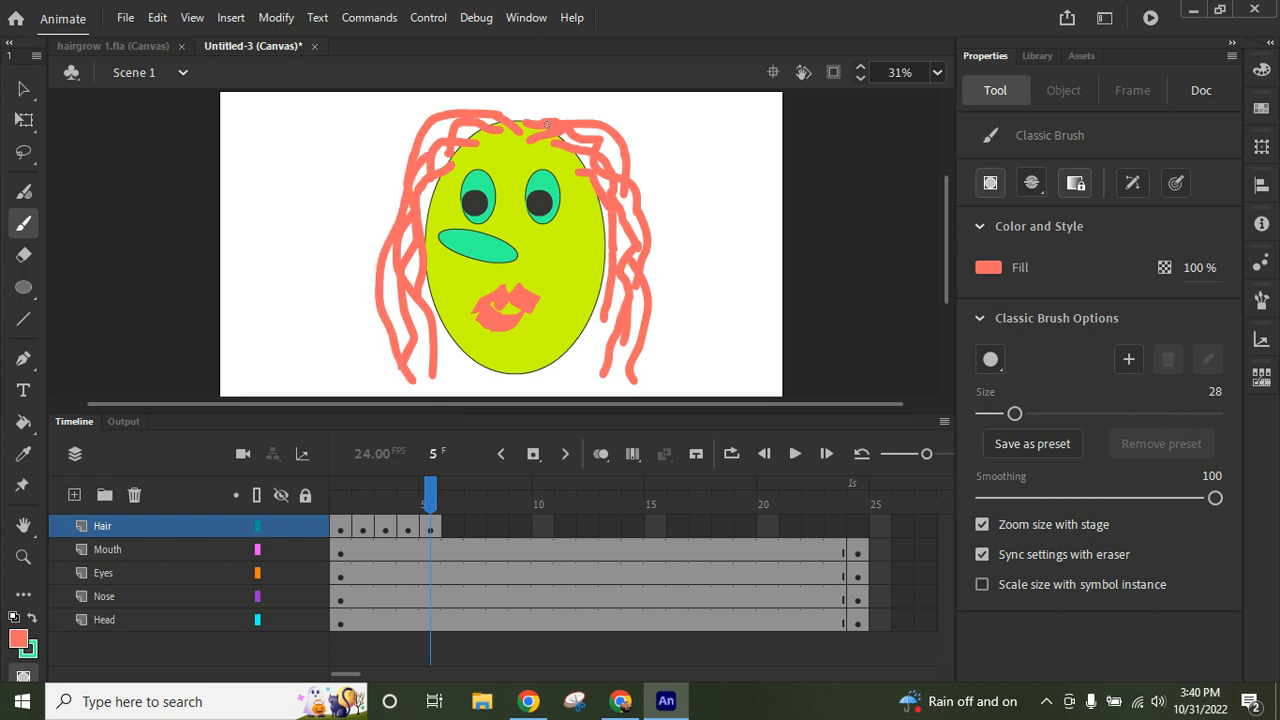
mouse_move(520, 121)
mouse_down()
mouse_move(526, 103)
mouse_move(566, 112)
mouse_move(620, 153)
mouse_up()
- Insert a keyframe at frame 6 of the Hair layer and brush one outer strand down each side of the face
click(454, 534)
key(F6)
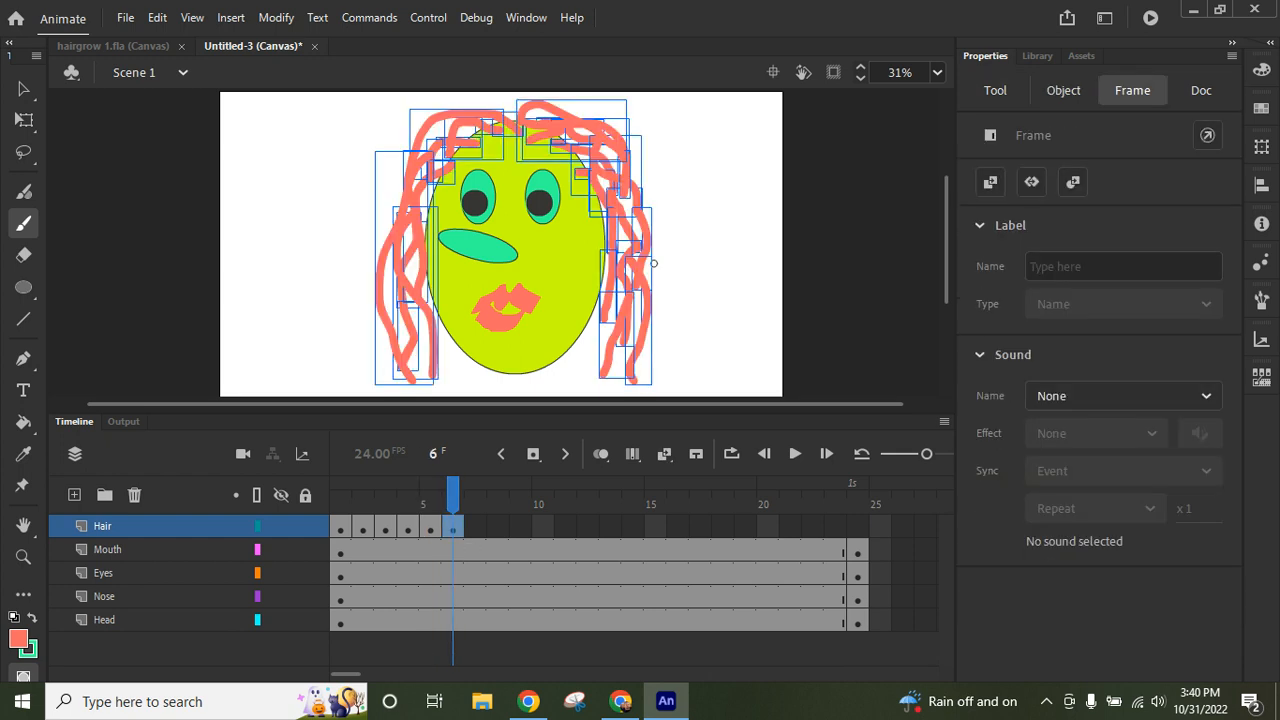
mouse_move(606, 156)
mouse_down()
mouse_move(640, 198)
mouse_move(665, 310)
mouse_up()
mouse_move(427, 149)
mouse_down()
mouse_move(374, 258)
mouse_move(391, 321)
mouse_move(384, 378)
mouse_up()
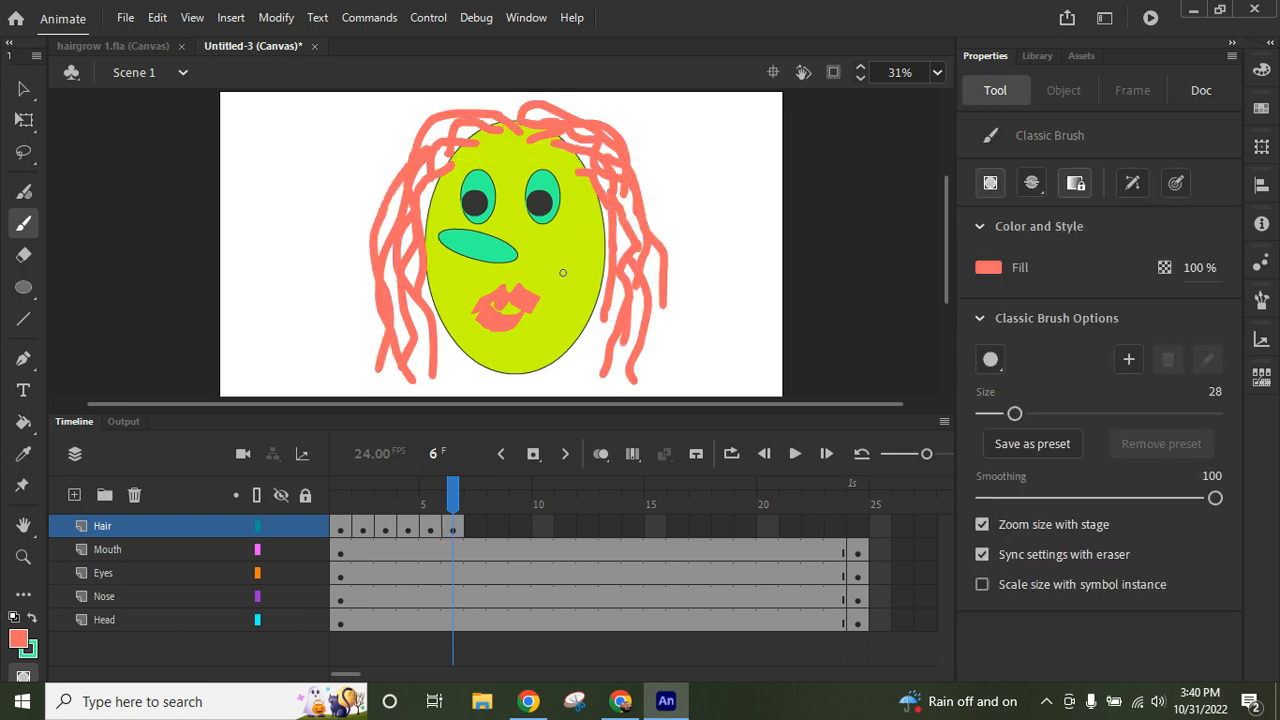
- Insert a keyframe at frame 7 of the Hair layer and brush long hair framing the face down to below the chin
click(478, 537)
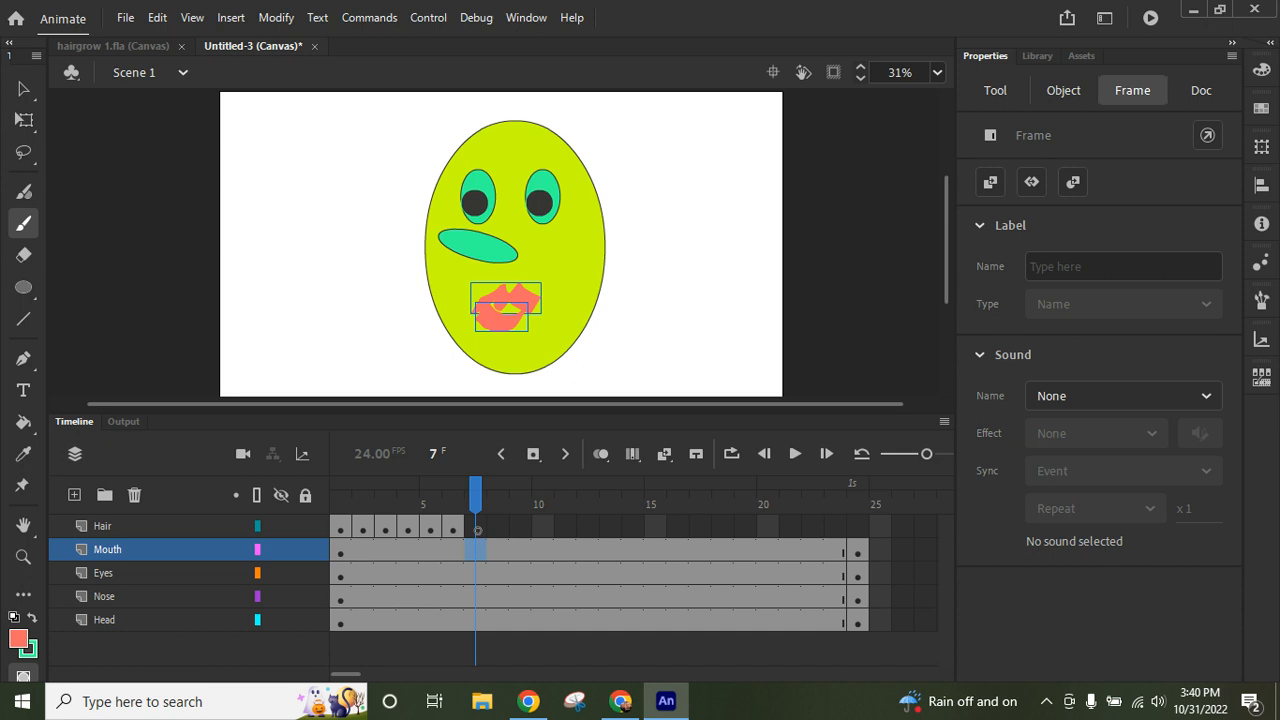
click(477, 530)
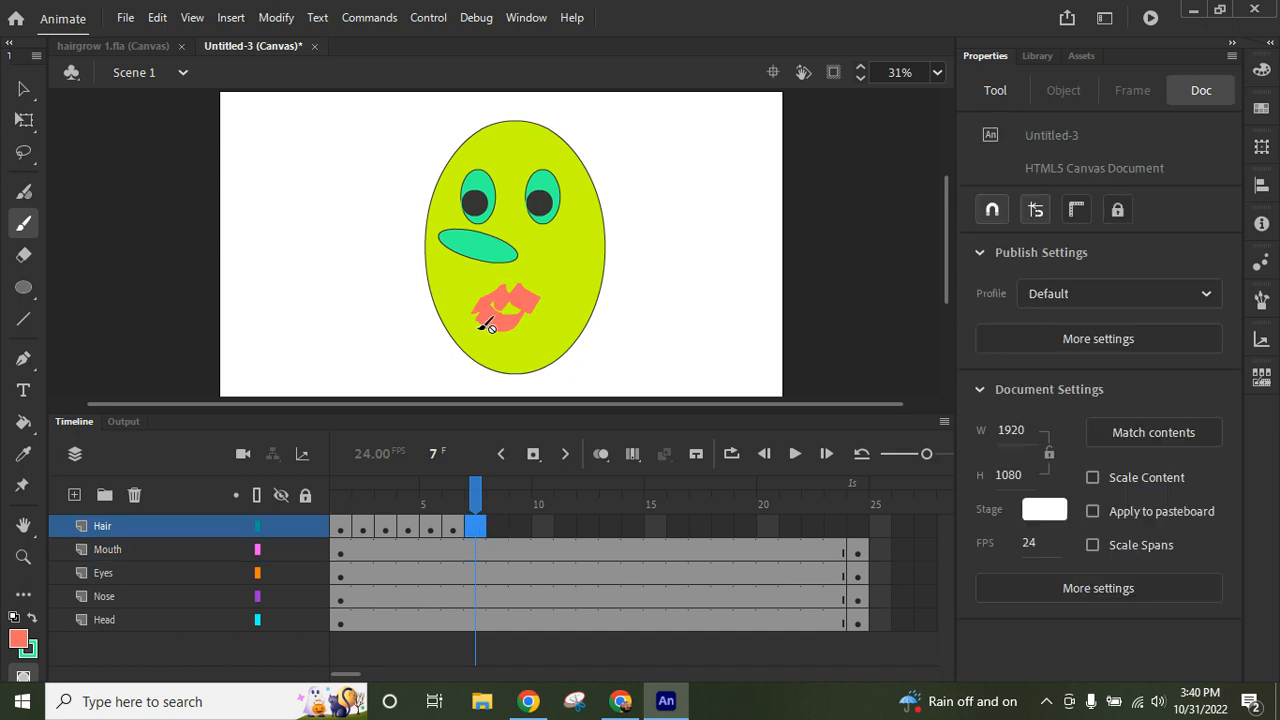
click(455, 531)
click(473, 531)
click(533, 453)
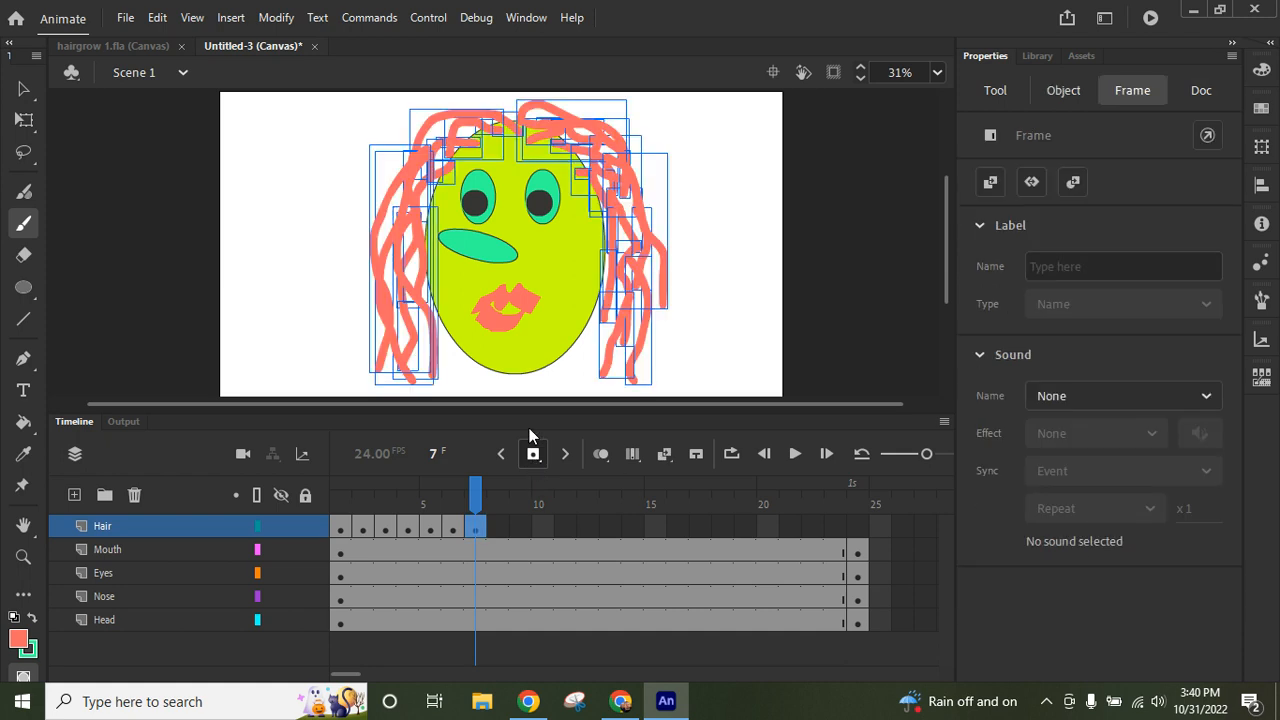
mouse_move(455, 389)
mouse_down()
mouse_move(372, 286)
mouse_move(405, 133)
mouse_move(608, 114)
mouse_move(633, 176)
mouse_move(626, 256)
mouse_move(582, 380)
mouse_up()
- Insert a keyframe at frame 8 of the Hair layer and brush another long strand along each side of the hair
click(496, 529)
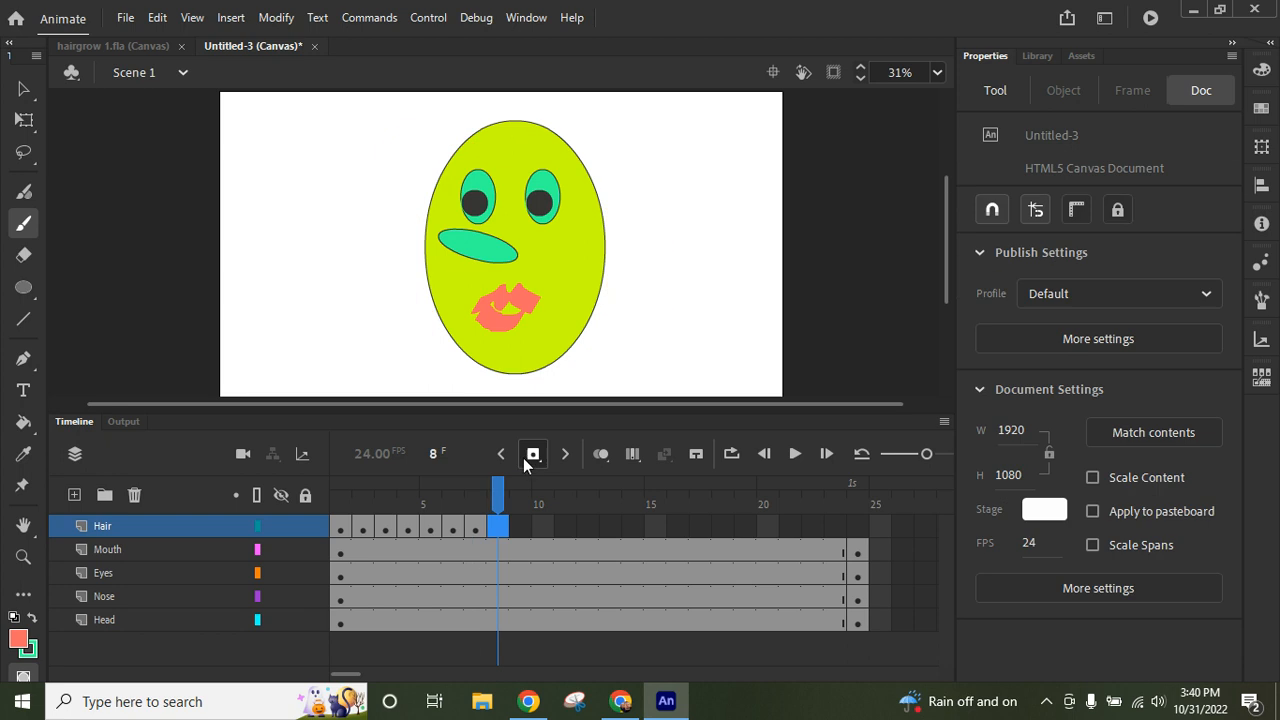
click(533, 453)
mouse_move(644, 383)
mouse_down()
mouse_move(662, 382)
mouse_move(640, 292)
mouse_move(690, 192)
mouse_move(643, 141)
mouse_move(600, 131)
mouse_up()
mouse_move(462, 117)
mouse_down()
mouse_move(392, 155)
mouse_move(358, 207)
mouse_move(361, 390)
mouse_up()
- Insert a keyframe at frame 9 of the Hair layer and brush a long strand over the head from one side to the other
click(520, 534)
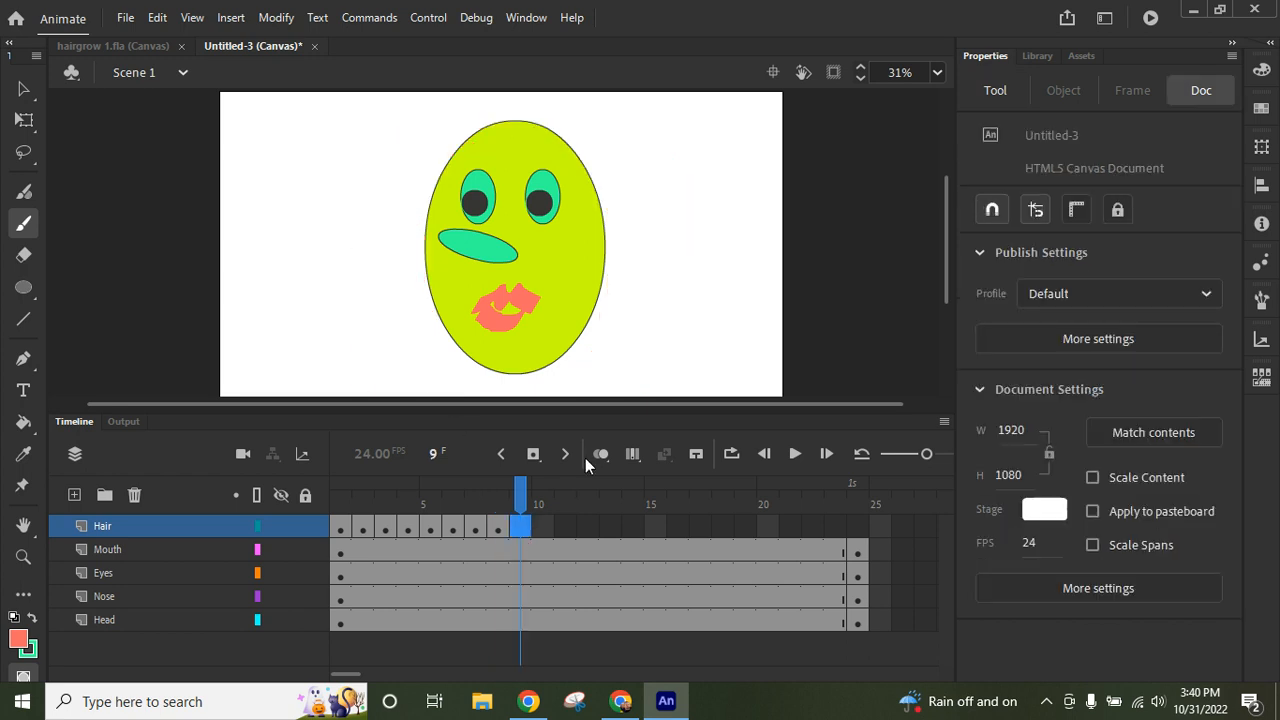
click(533, 453)
mouse_move(638, 362)
mouse_down()
mouse_move(680, 270)
mouse_move(671, 212)
mouse_move(641, 160)
mouse_move(566, 107)
mouse_move(496, 103)
mouse_move(423, 125)
mouse_move(398, 177)
mouse_move(387, 400)
mouse_up()
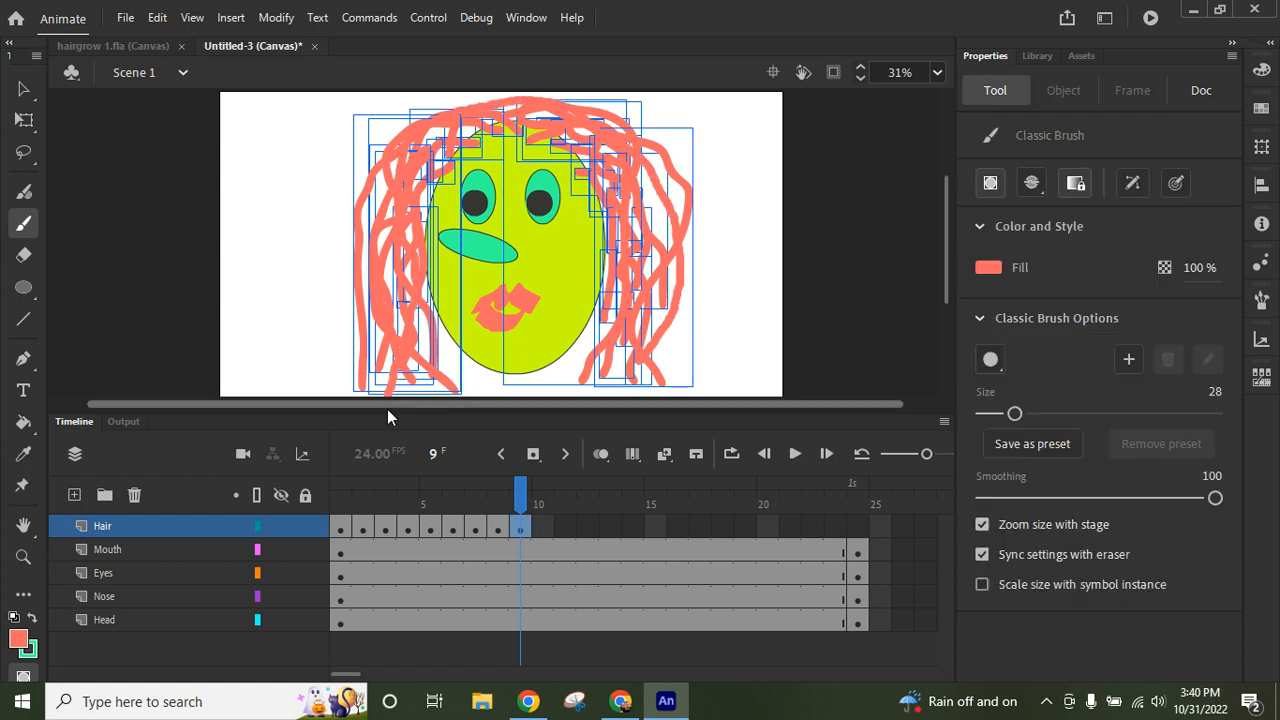
- Insert a keyframe at frame 10 of the Hair layer and brush one more long wavy strand on each side
click(537, 531)
click(533, 454)
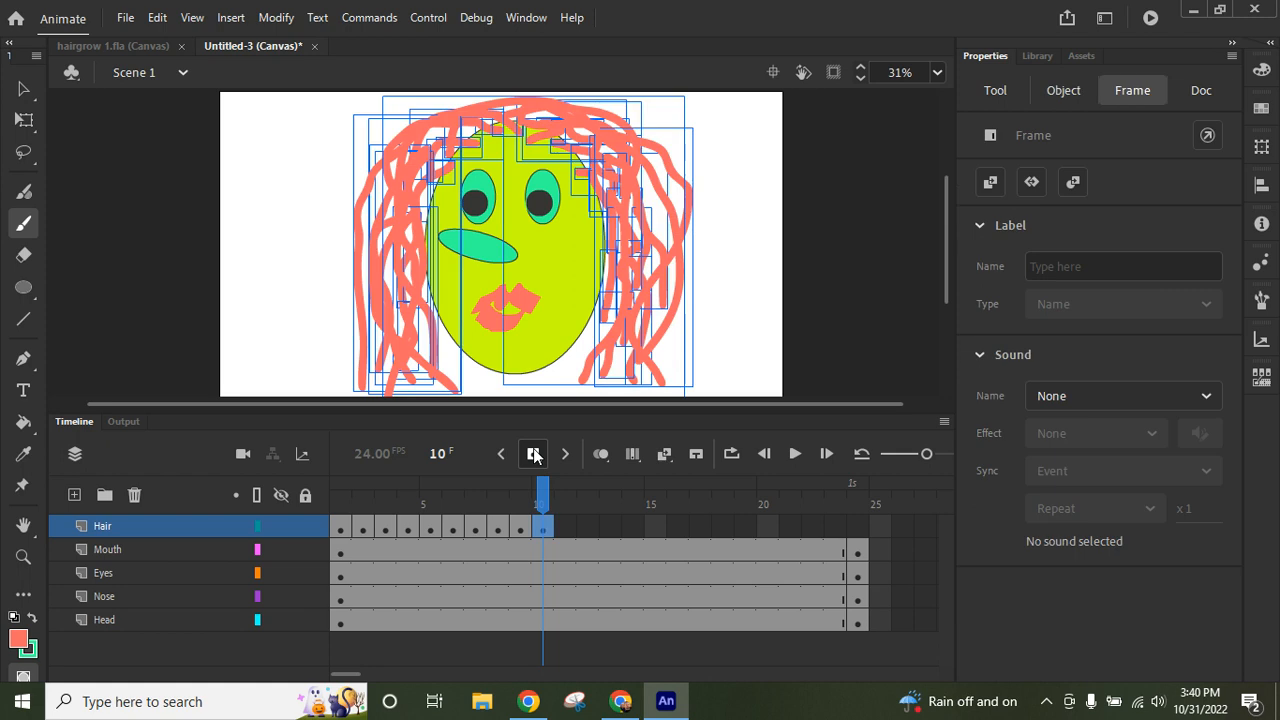
mouse_move(668, 282)
mouse_down()
mouse_move(648, 235)
mouse_move(653, 153)
mouse_move(580, 108)
mouse_up()
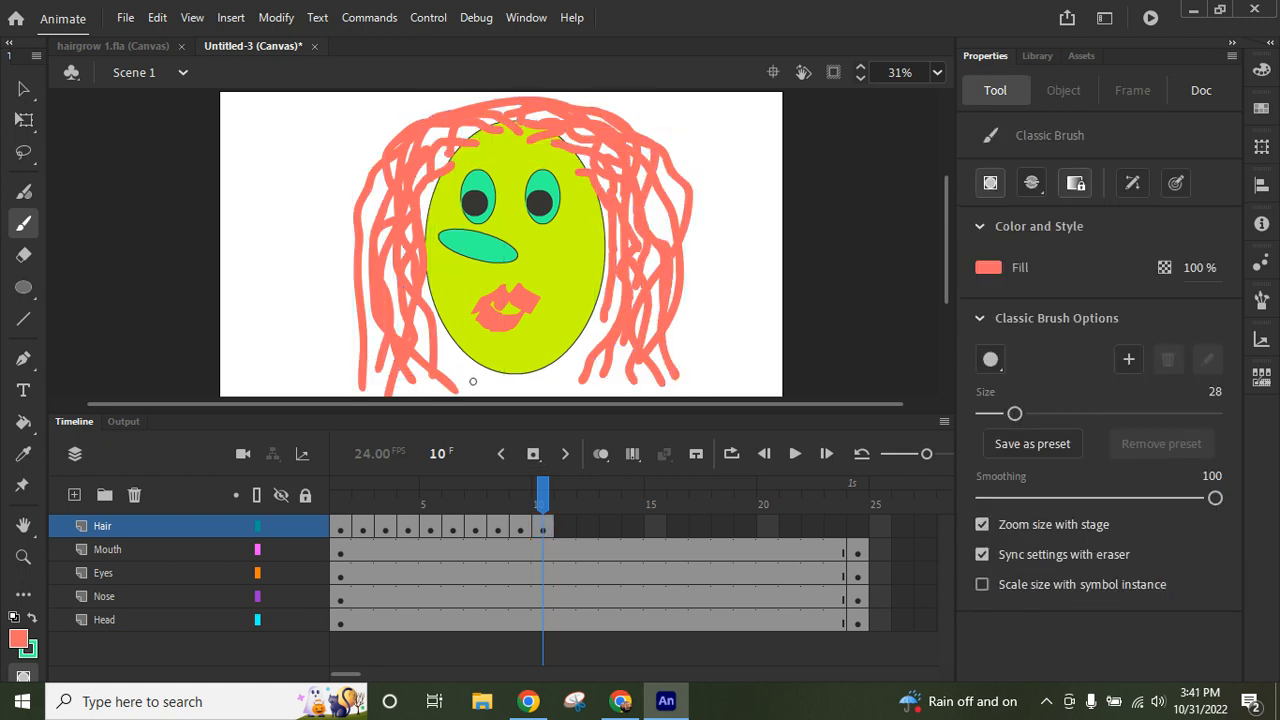
mouse_move(471, 380)
mouse_down()
mouse_move(445, 346)
mouse_move(343, 301)
mouse_move(345, 251)
mouse_move(396, 143)
mouse_up()
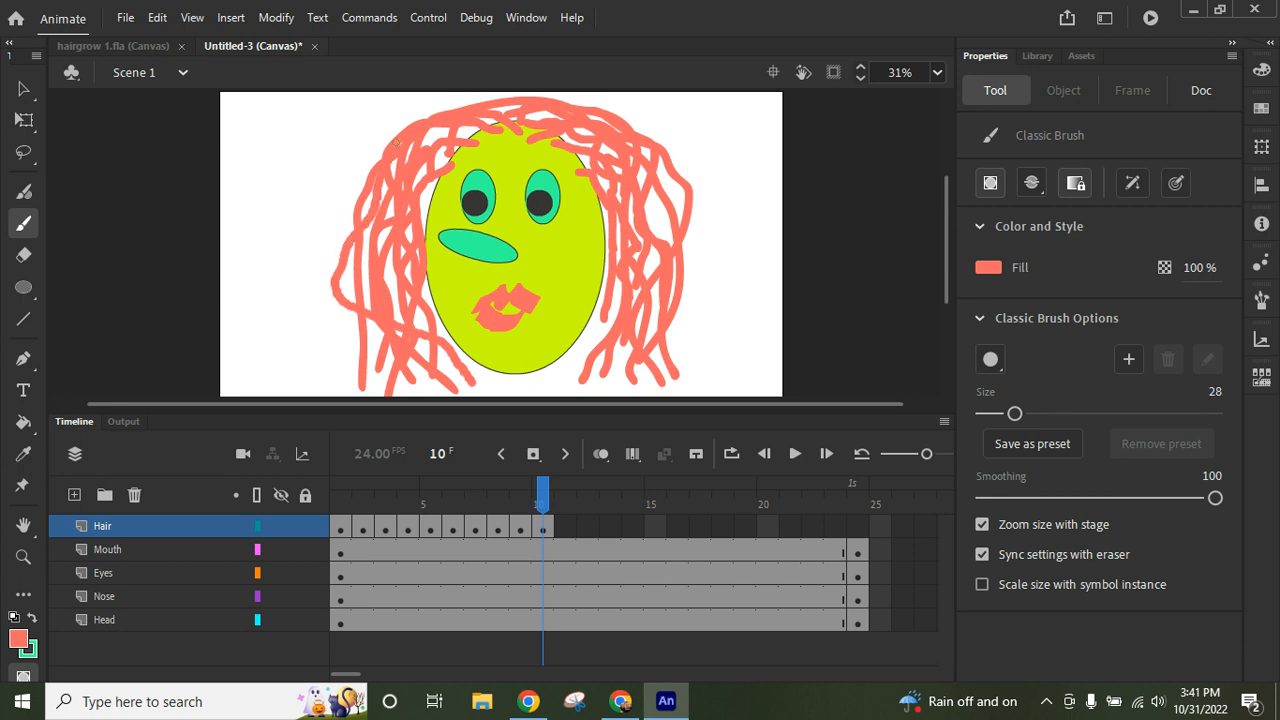
- Copy the Hair layer's frame 10 and paste it at frame 24 of the same layer
click(536, 490)
mouse_move(536, 490)
mouse_down()
mouse_move(386, 495)
mouse_move(335, 512)
mouse_move(542, 500)
mouse_move(568, 503)
mouse_move(530, 505)
mouse_move(578, 521)
mouse_move(549, 518)
mouse_up()
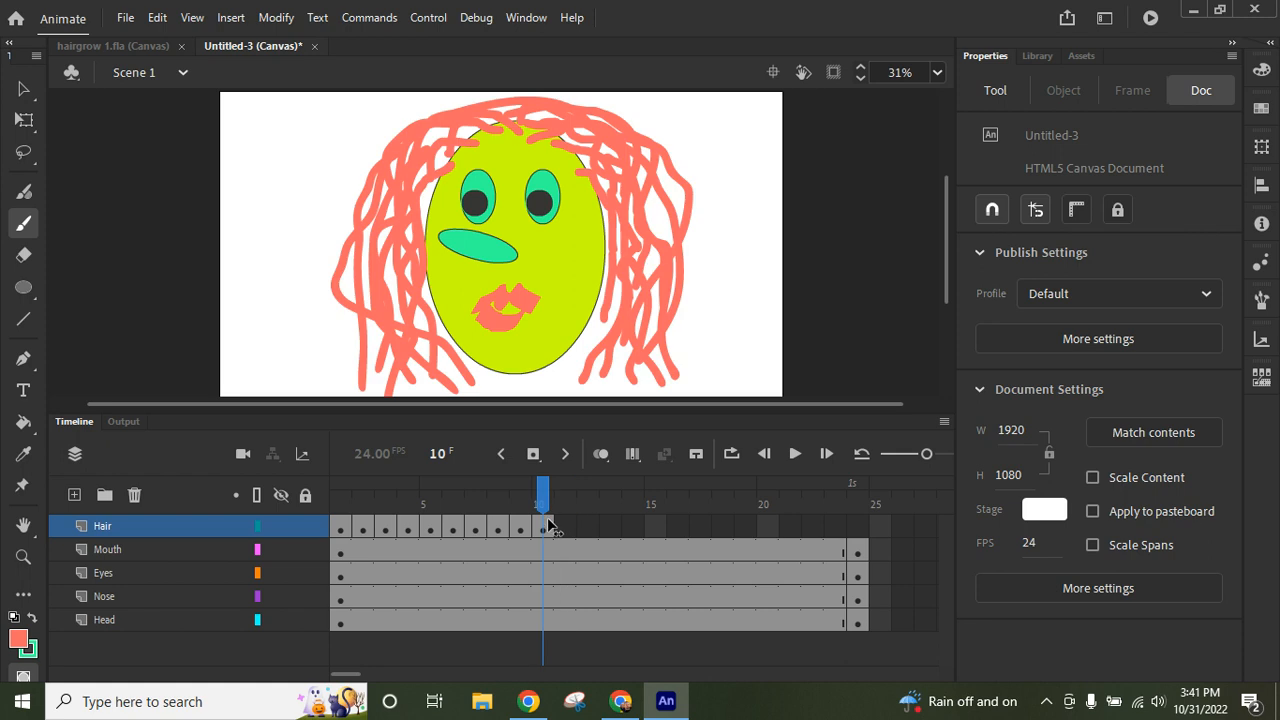
click(547, 530)
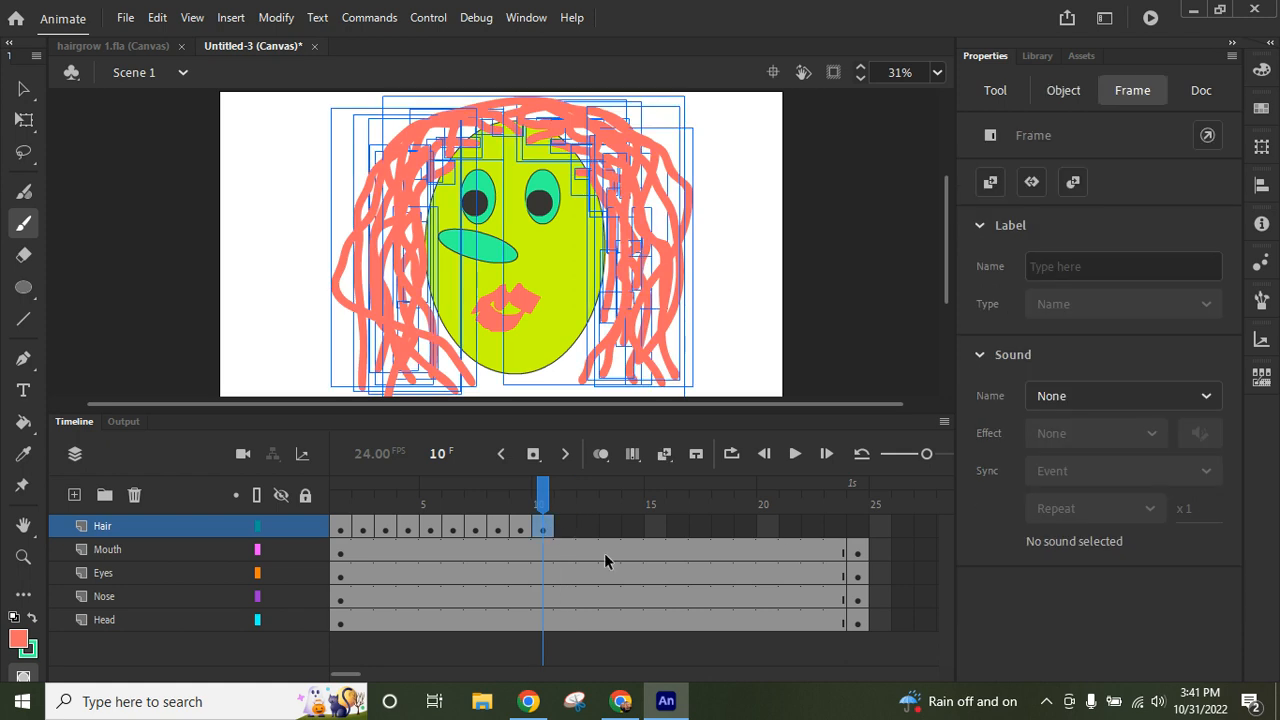
right_click(544, 525)
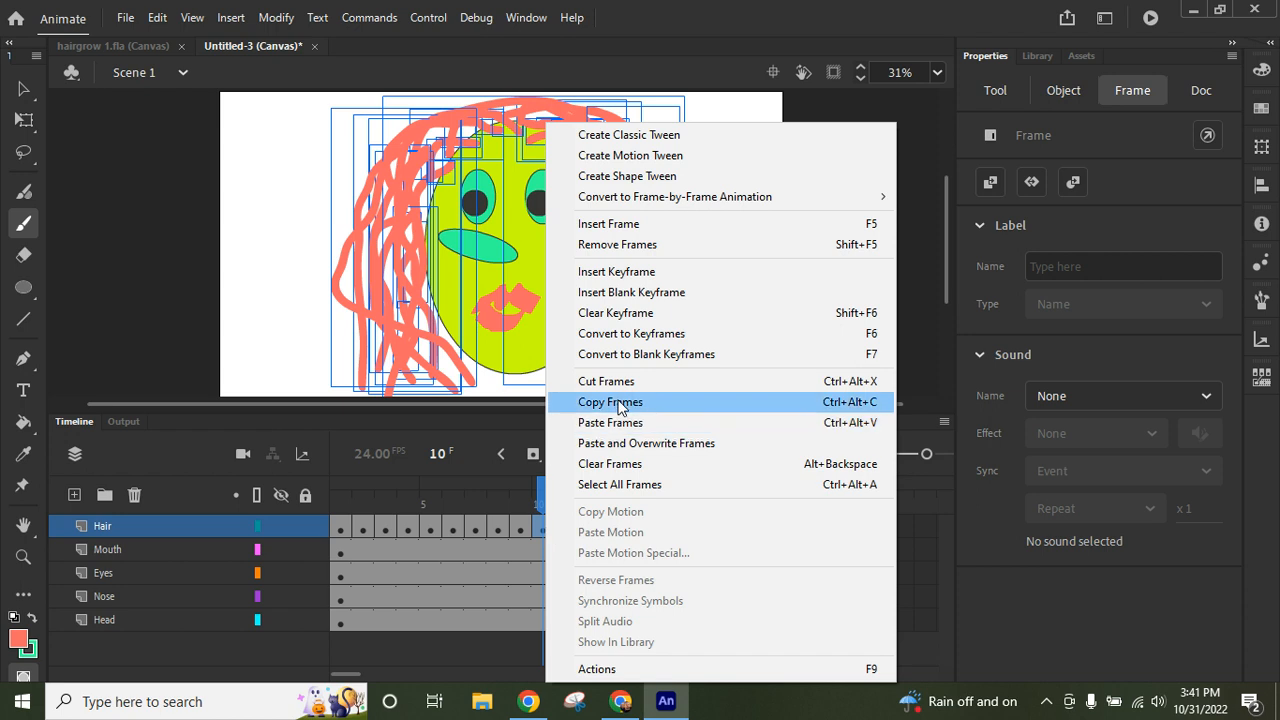
click(565, 402)
click(860, 528)
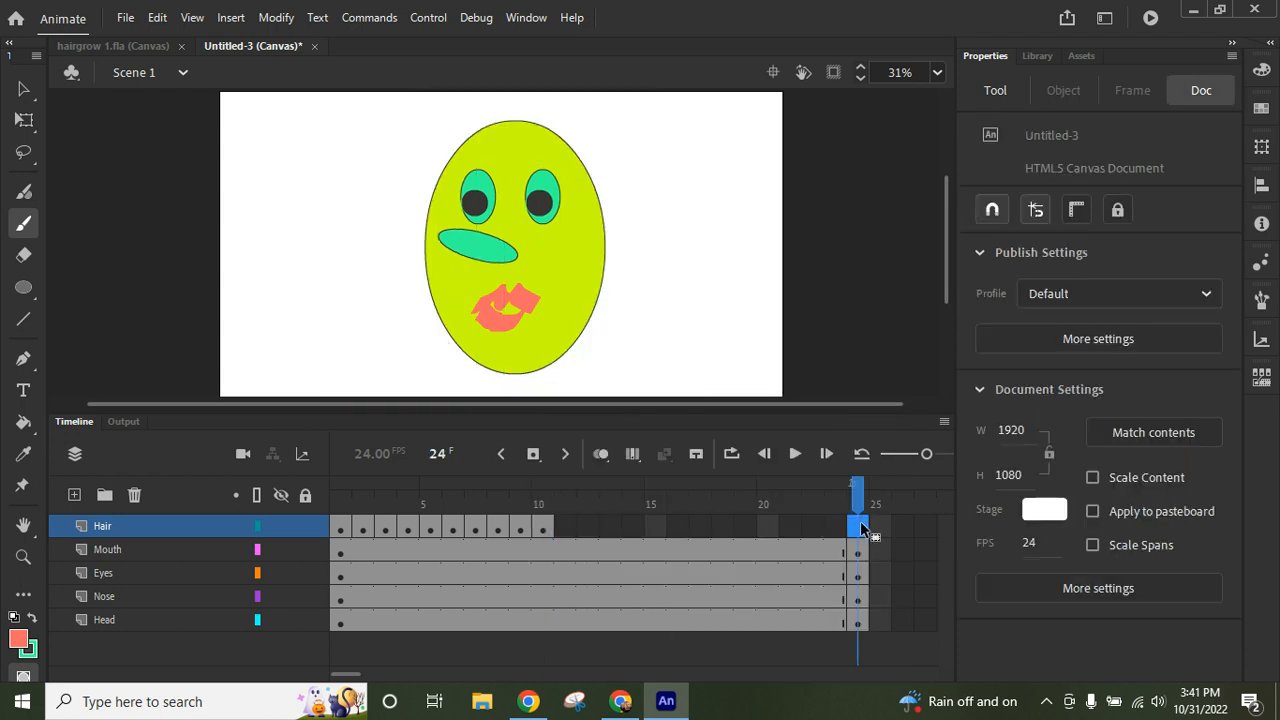
right_click(862, 528)
click(905, 422)
- Scrub the animation back to frame 1 and lock the Head and Nose layers
drag(864, 489, 340, 512)
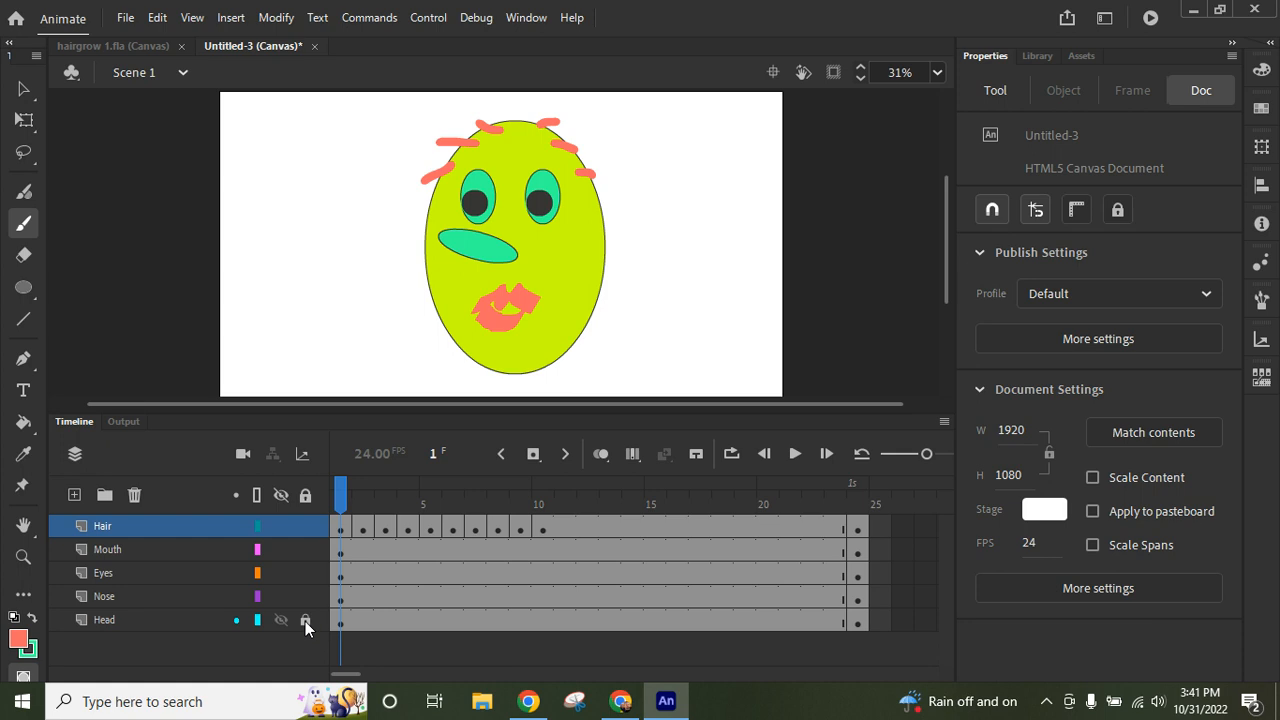
click(305, 621)
click(305, 597)
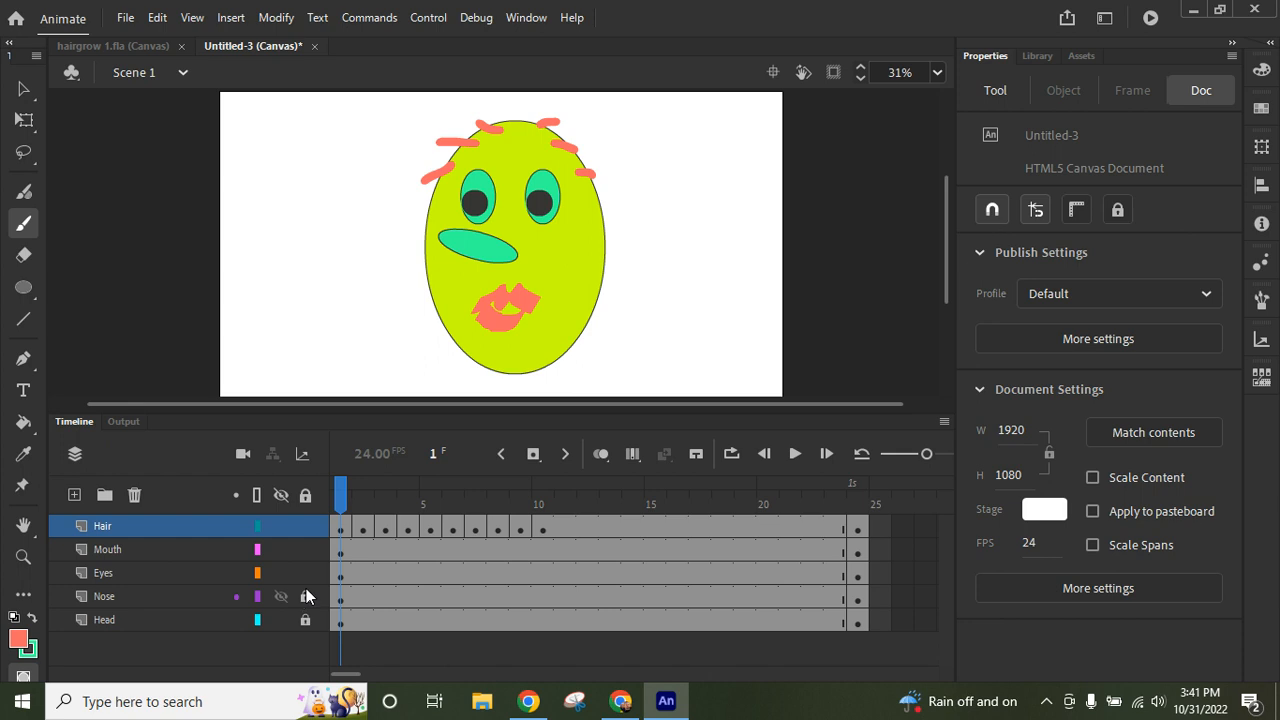
- Insert a keyframe at frame 8 of the Eyes layer
click(160, 573)
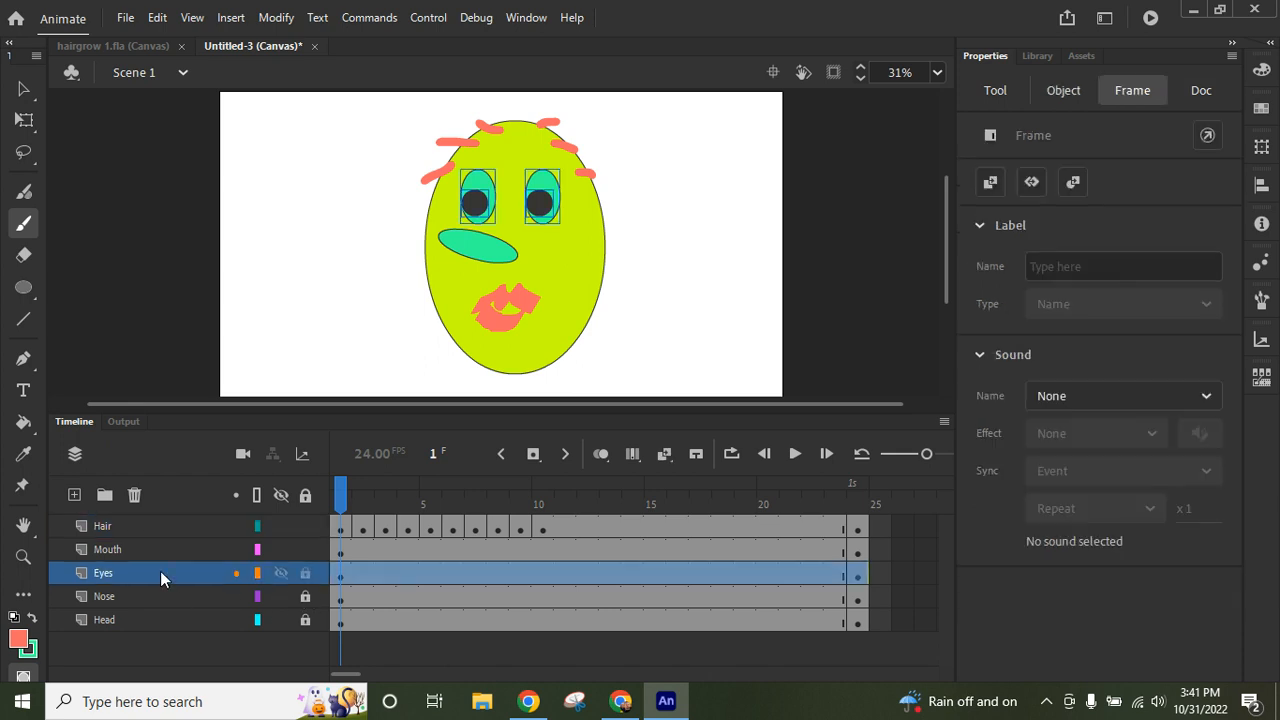
click(501, 573)
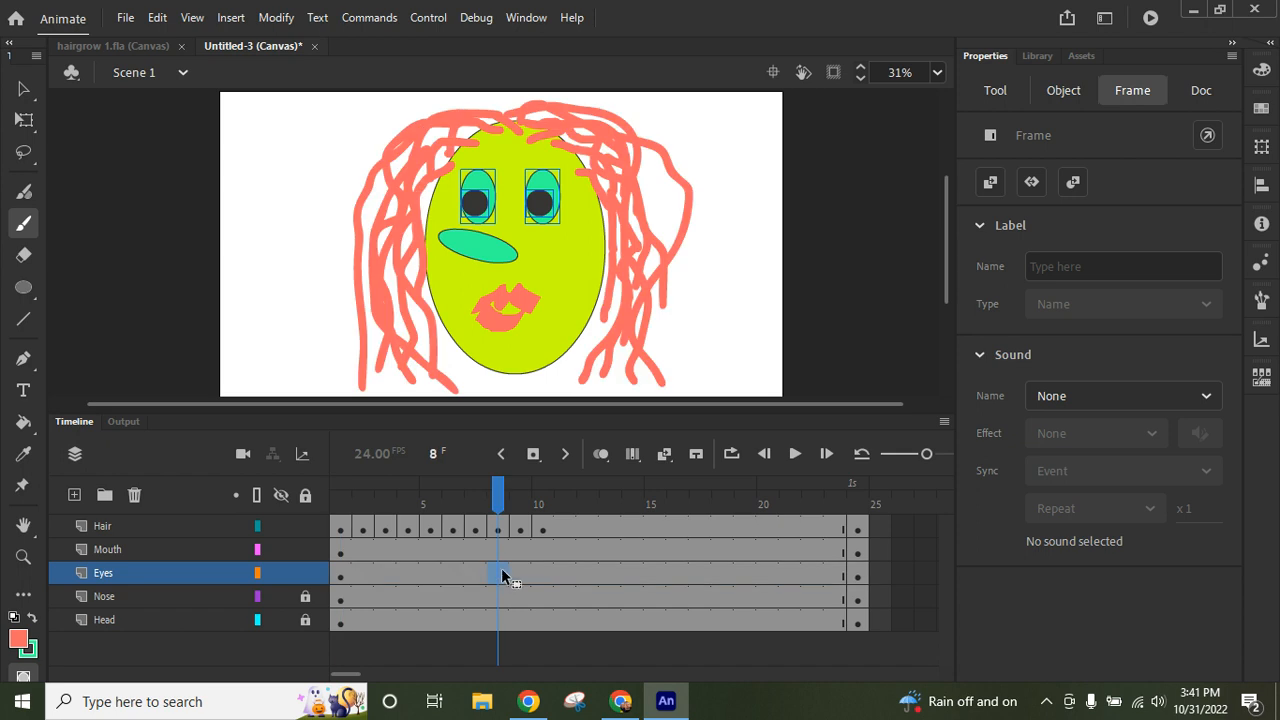
click(535, 455)
- Cut the left eye and its pupil together from frame 8 of the Eyes layer
click(22, 90)
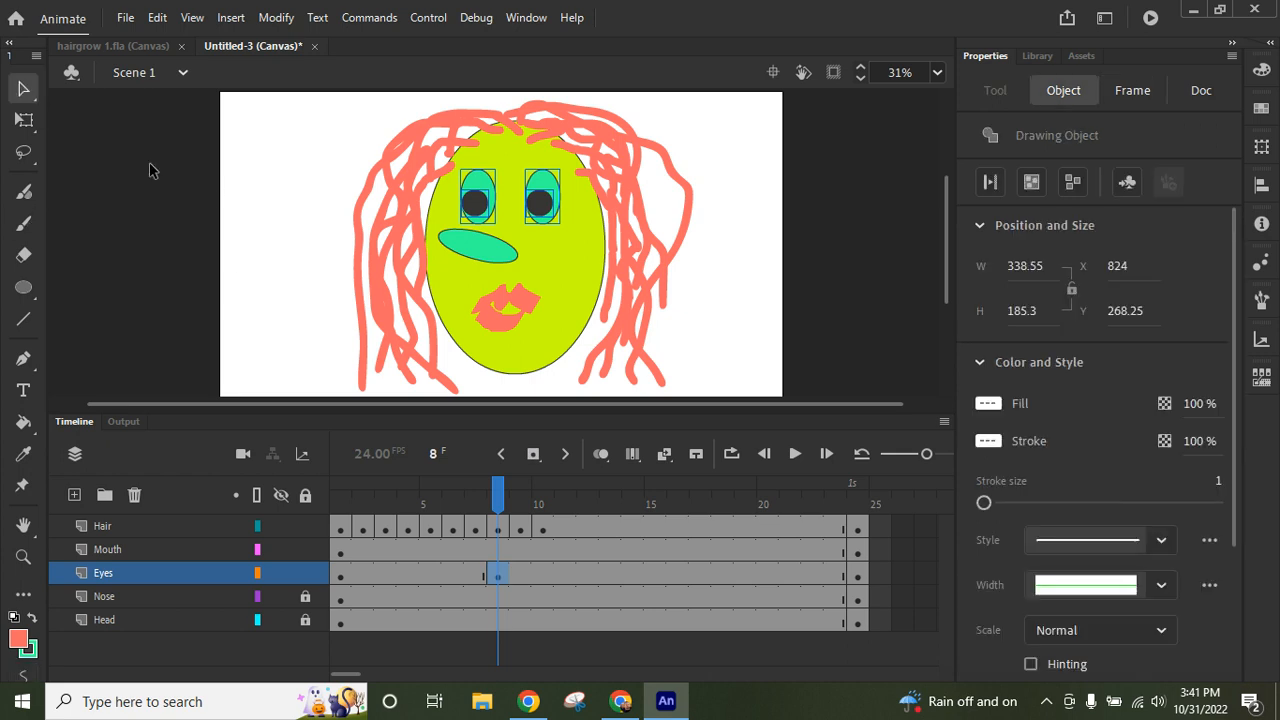
click(303, 214)
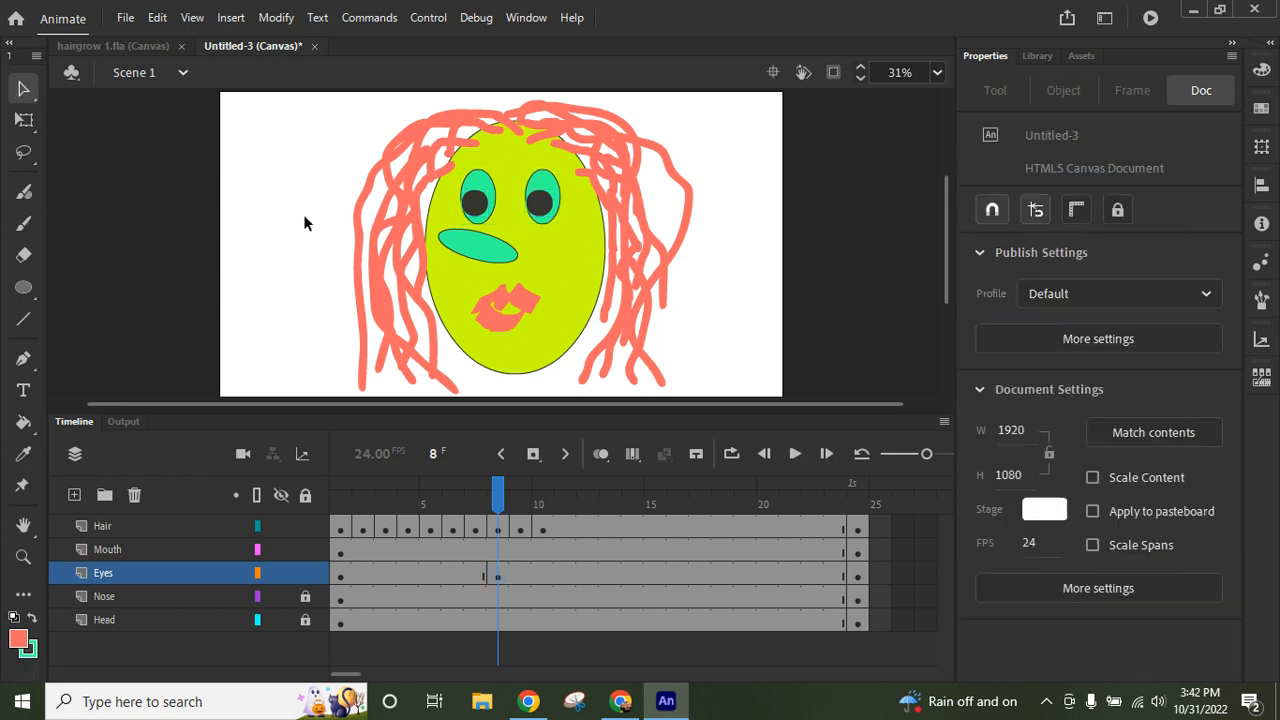
click(475, 210)
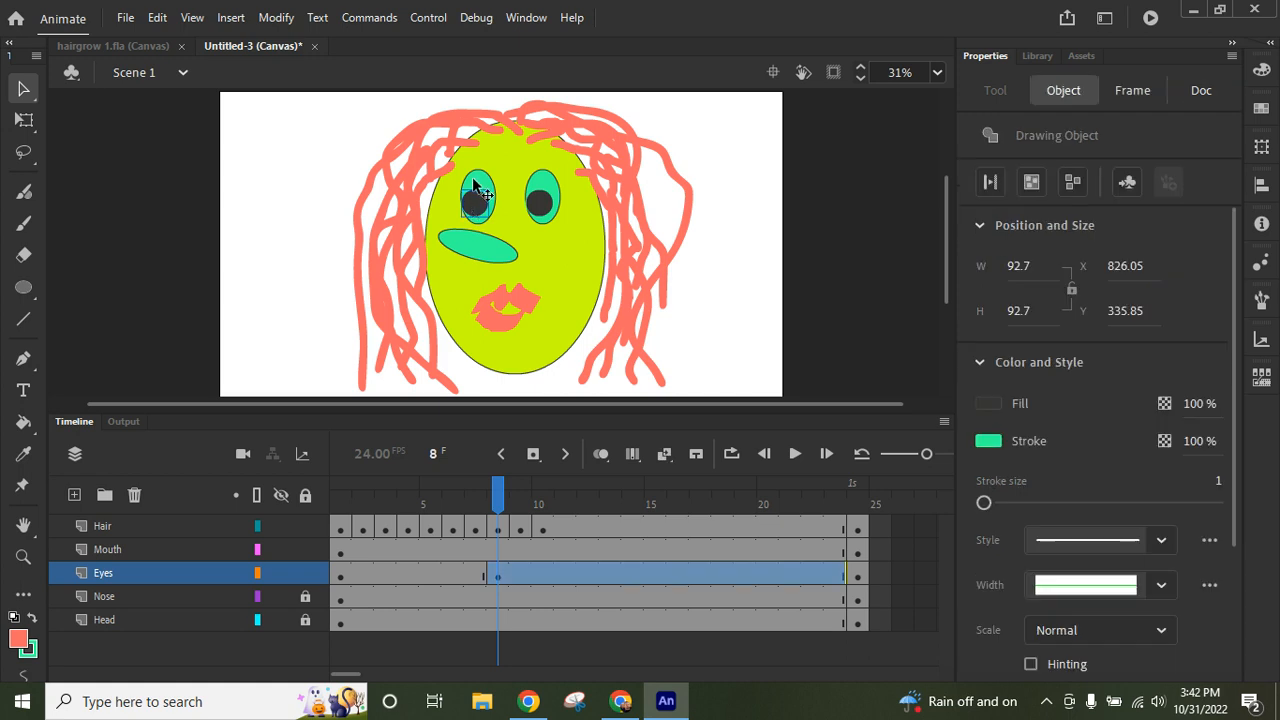
shift+click(475, 186)
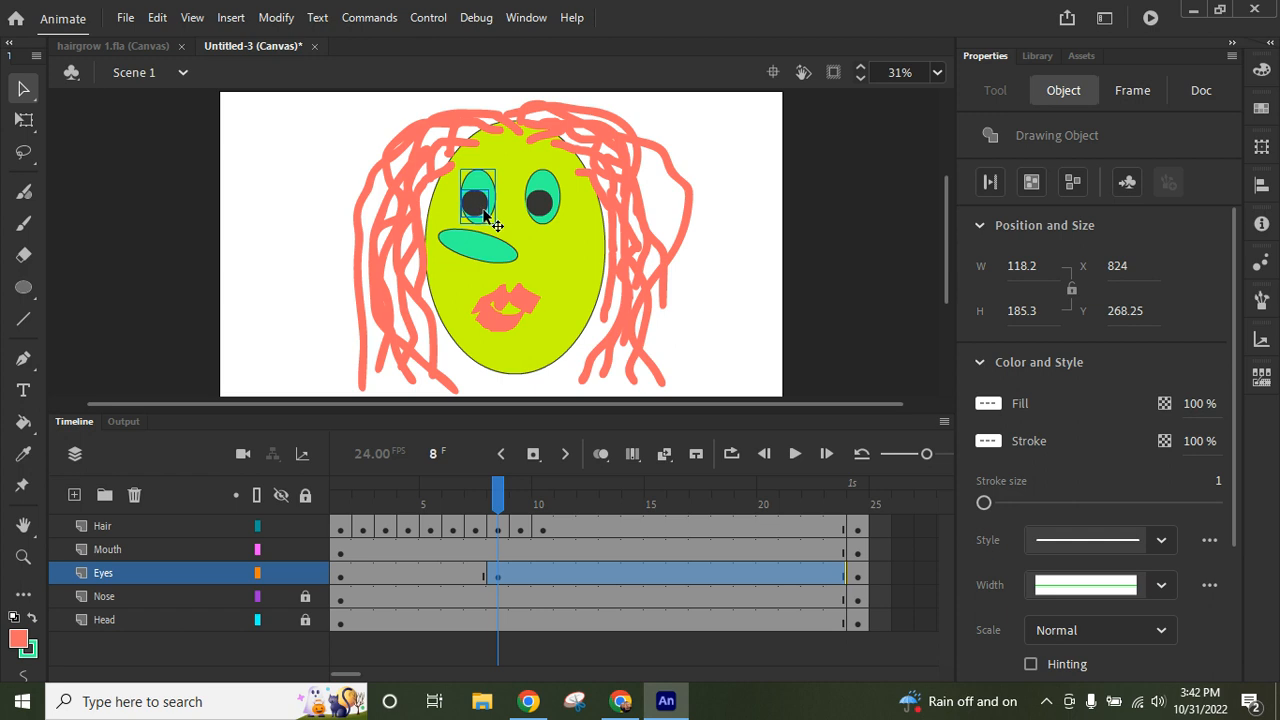
right_click(484, 214)
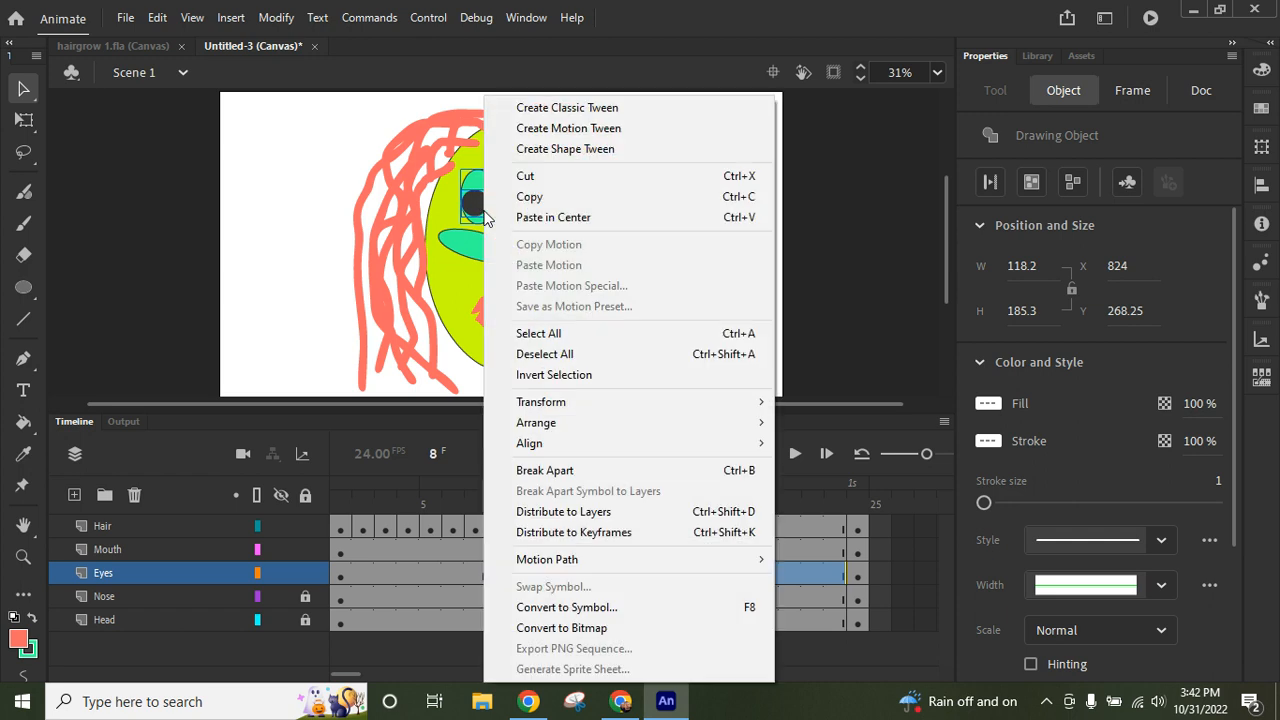
click(529, 177)
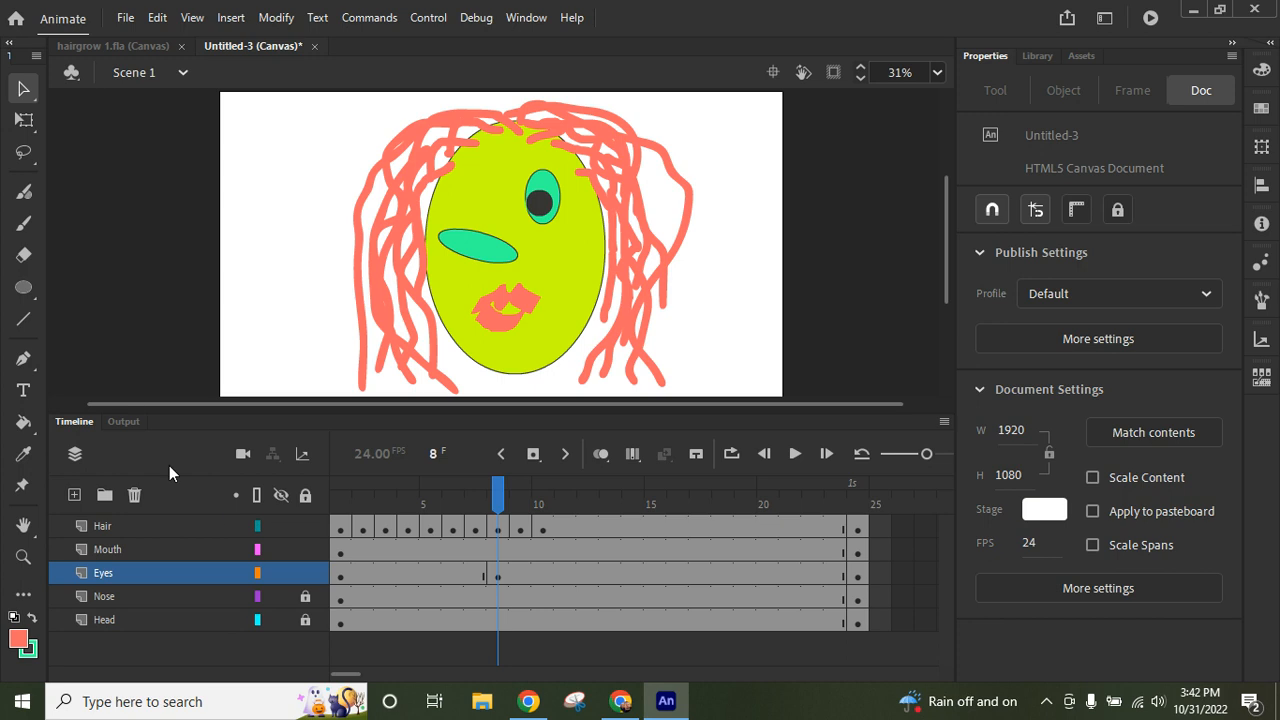
- Draw a black horizontal line about 102 px long with stroke size 28 where the left eye was, using the default colors
click(22, 322)
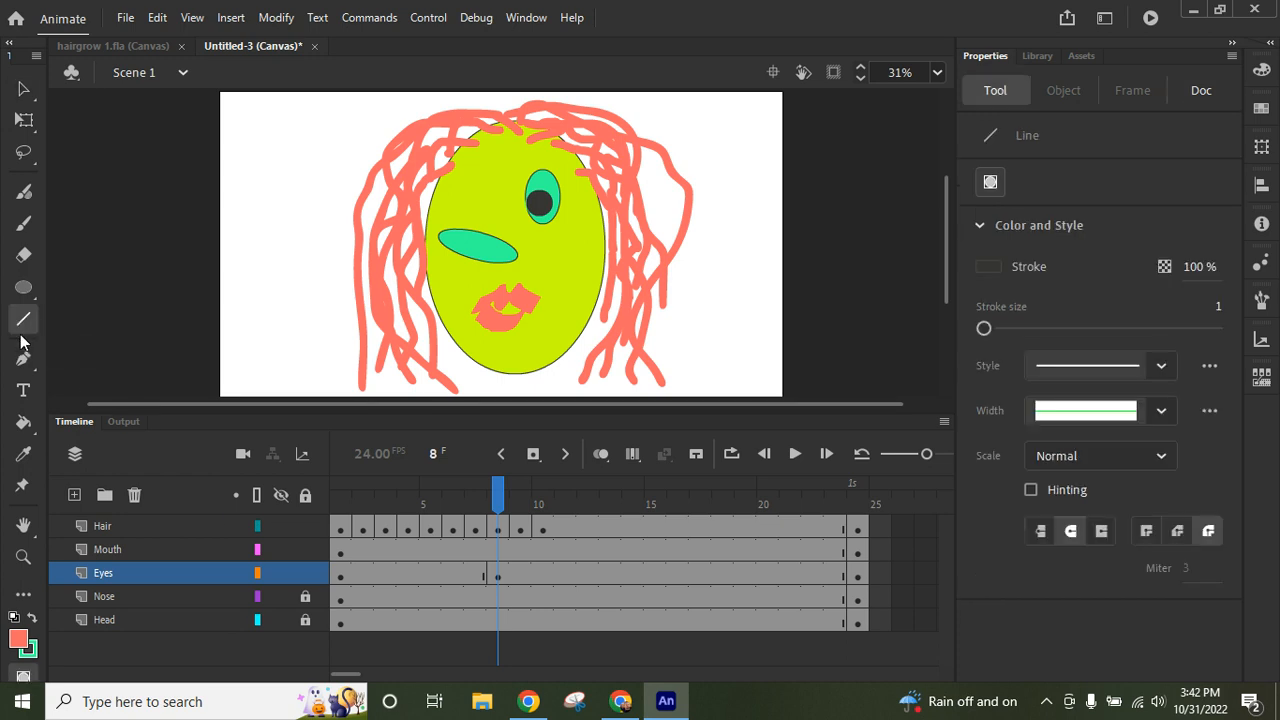
click(13, 617)
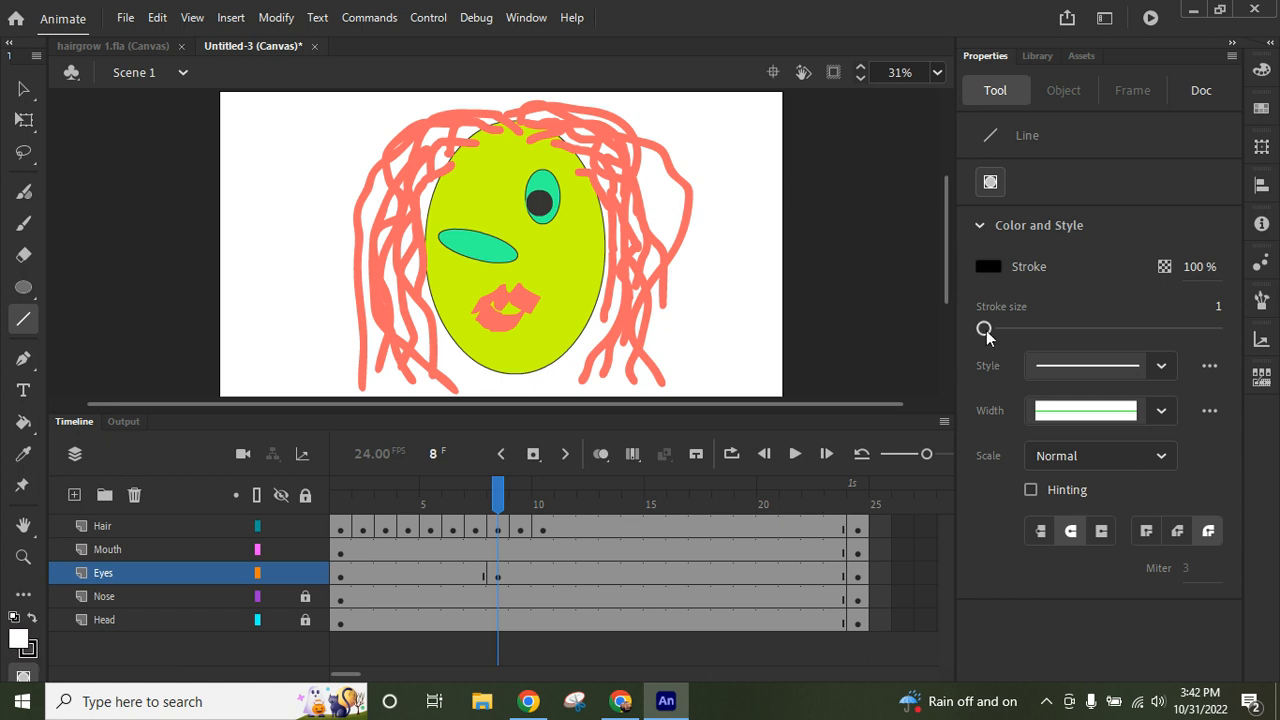
drag(984, 329, 1015, 329)
drag(456, 207, 485, 208)
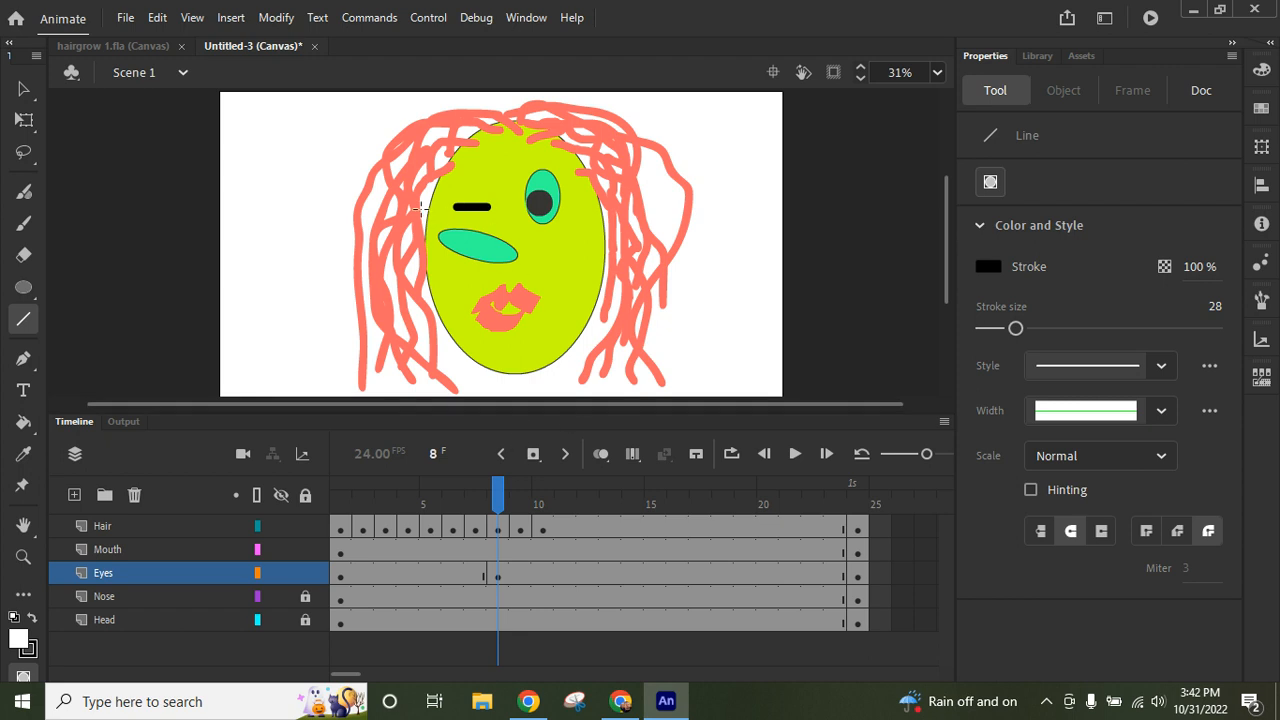
- Using temporary onion skinning, nudge the closed-eye line up and right to about X 834, Y 377, centring it on the previous frame's left eye
click(603, 459)
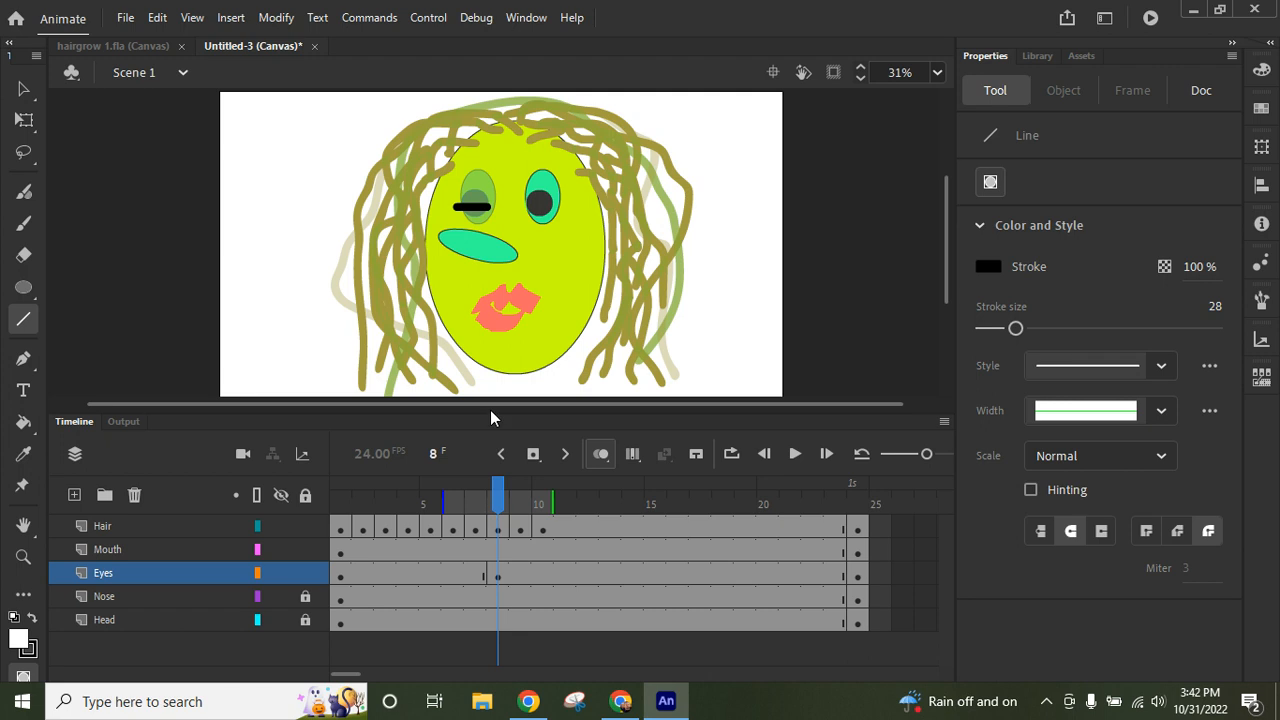
key(v)
click(465, 208)
key(Up)
key(Up)
key(Up)
key(Up)
key(Up)
key(Up)
key(Up)
key(Up)
key(Up)
key(Up)
key(Up)
key(Up)
key(Up)
key(Up)
key(Up)
key(Up)
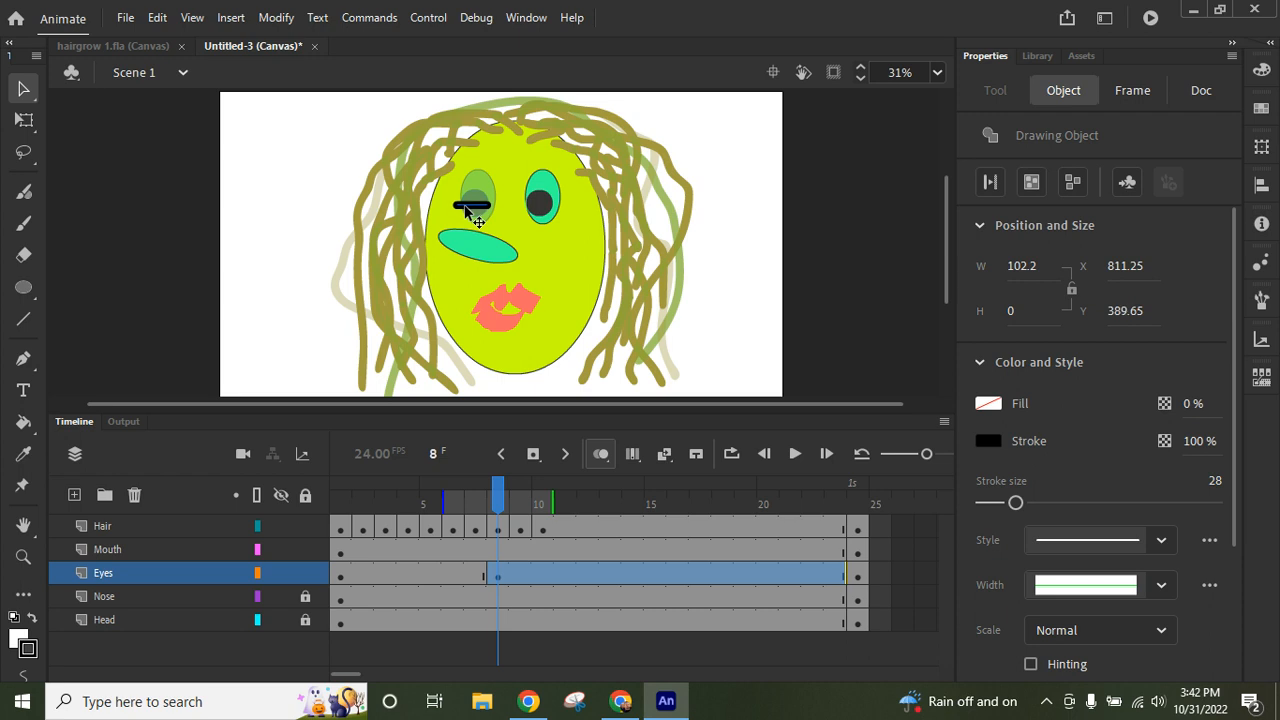
key(Right)
key(Right)
key(Right)
key(Right)
key(Right)
key(Right)
key(Up)
key(Right)
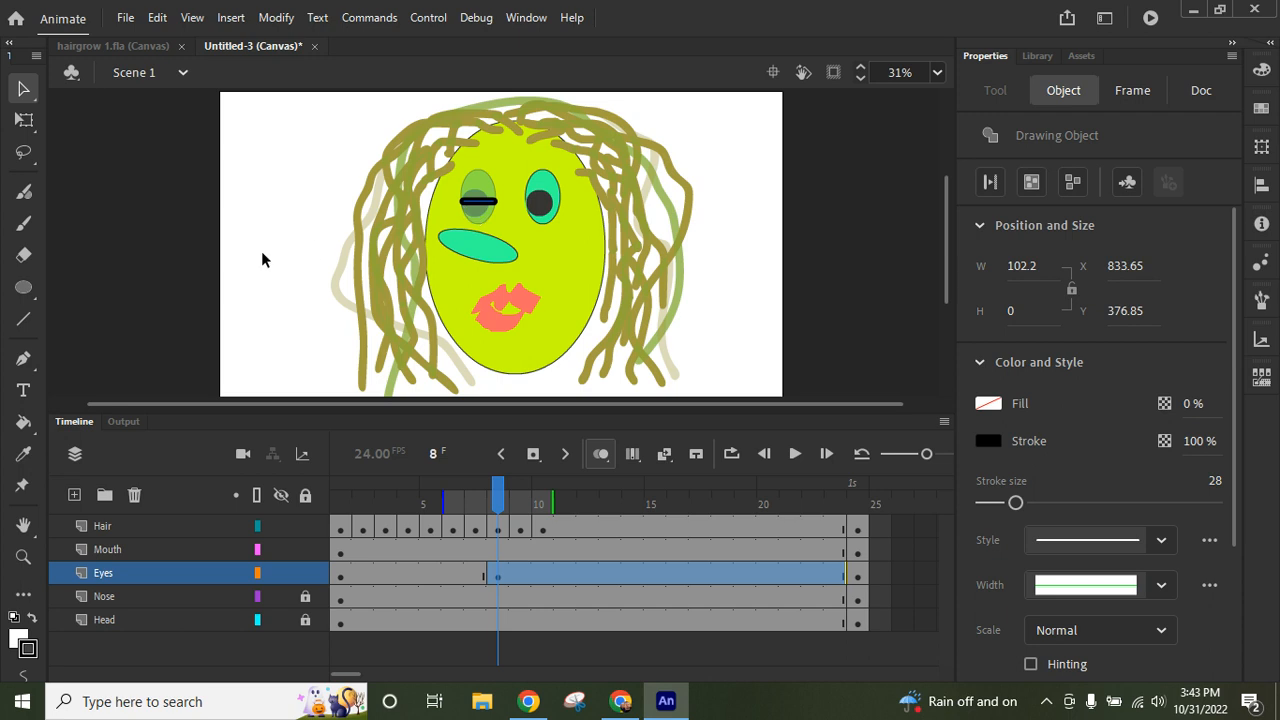
click(600, 455)
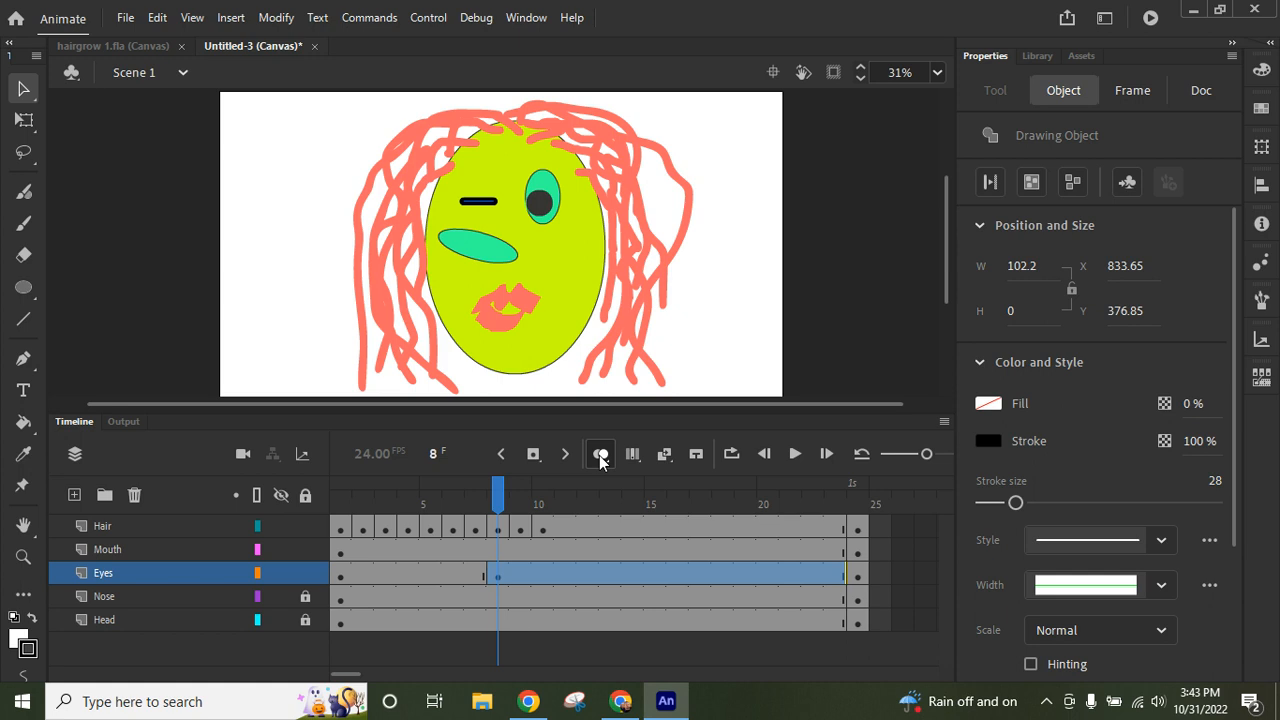
- Insert a keyframe at frame 9 of the Eyes layer and delete the closed-eye line there
click(517, 577)
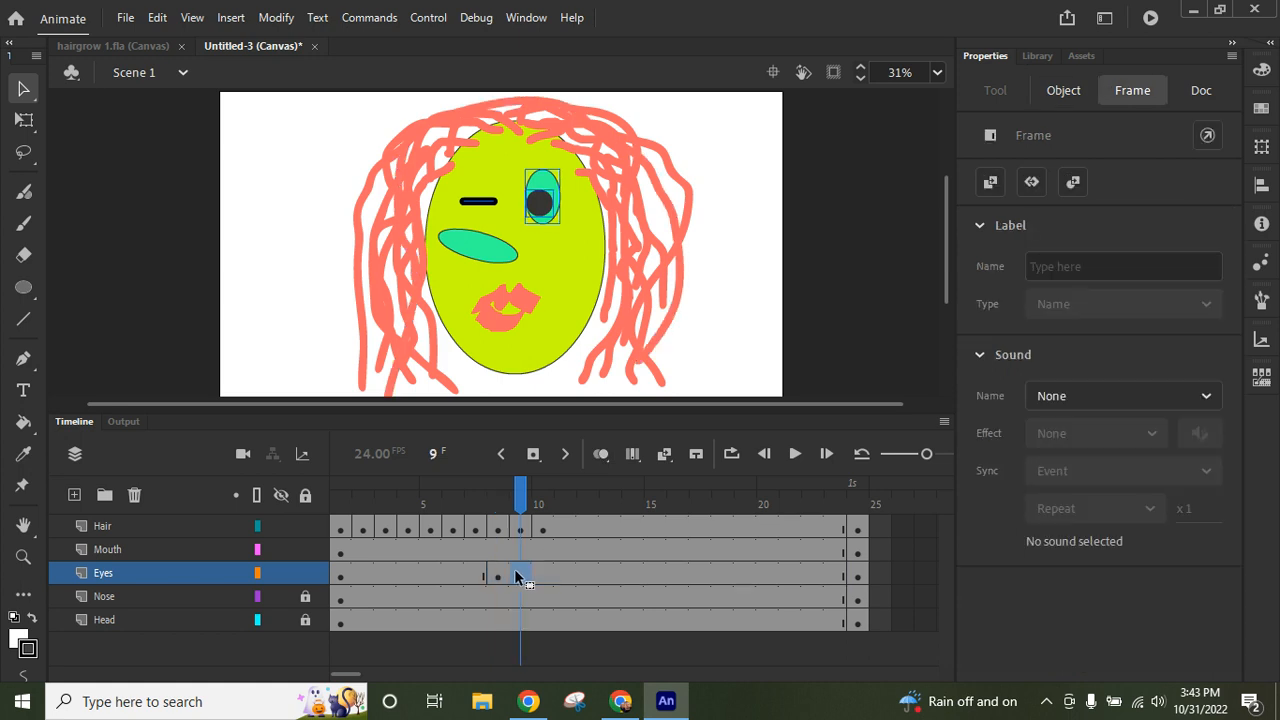
click(535, 455)
click(196, 180)
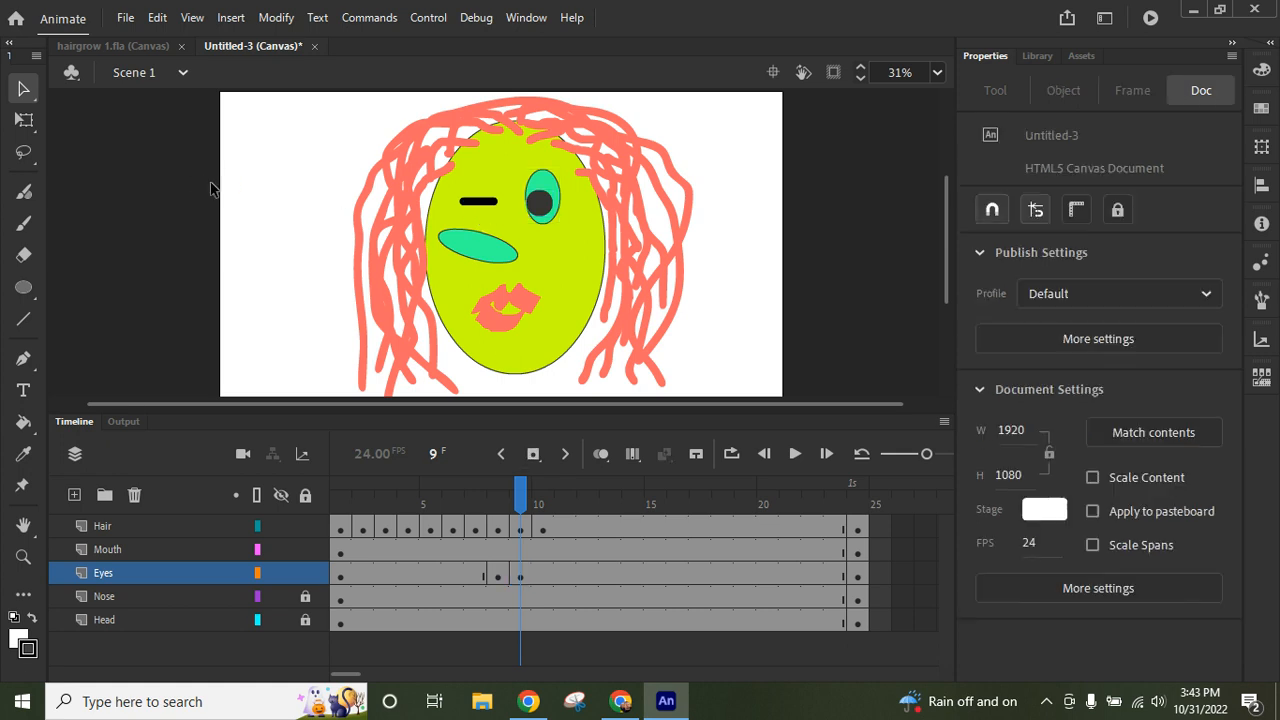
click(477, 204)
key(Delete)
- Paste the cut left eye in place at frame 9 and scrub the playhead to check the wink
click(158, 20)
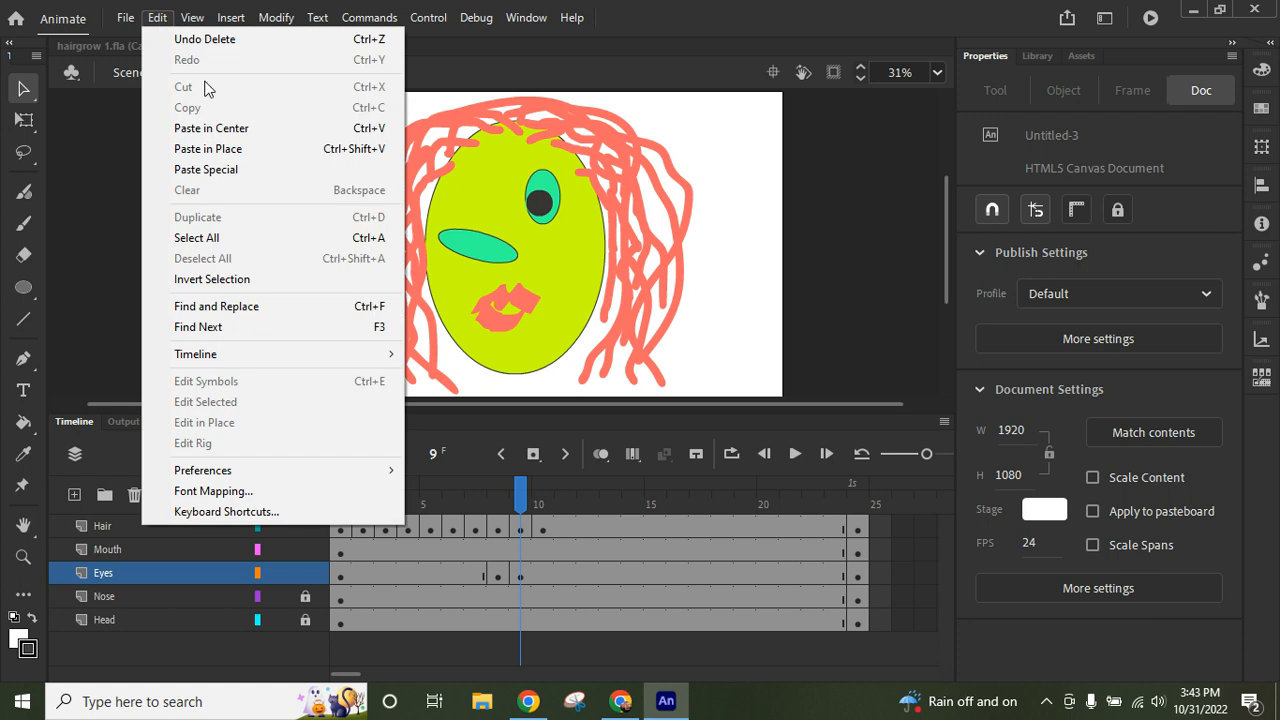
click(238, 148)
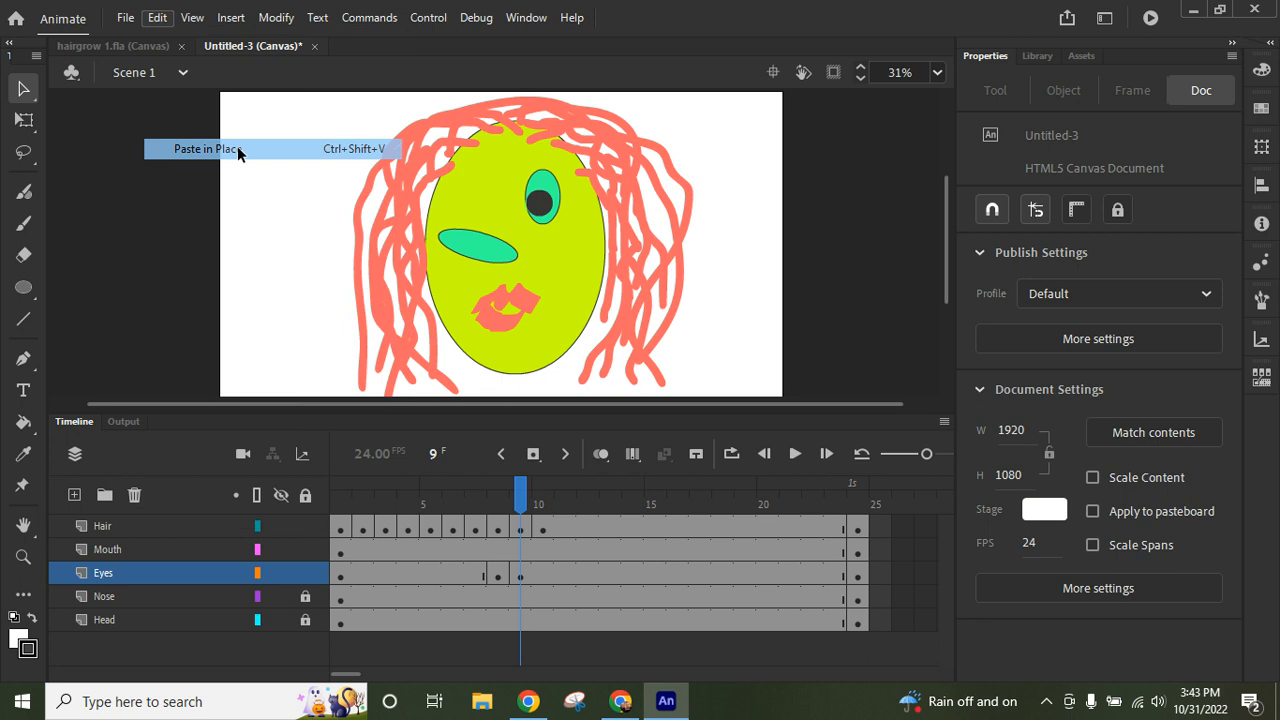
click(254, 262)
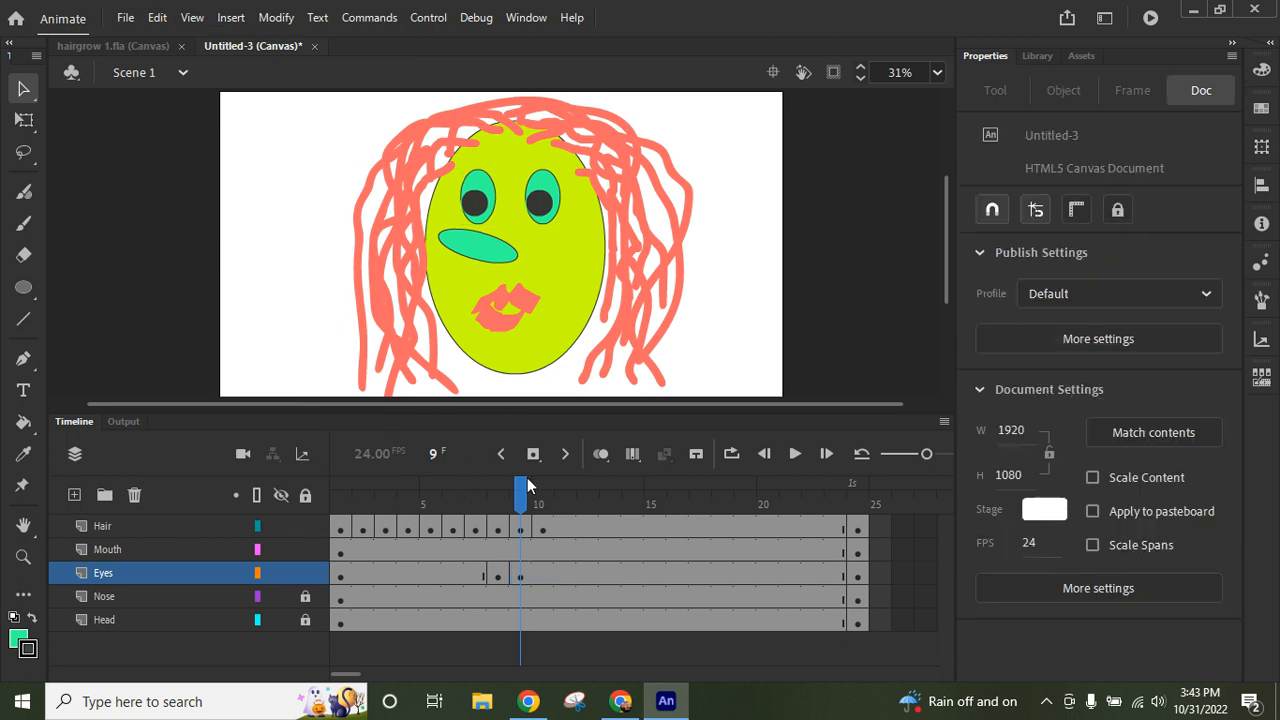
mouse_move(521, 487)
mouse_down()
mouse_move(455, 490)
mouse_move(520, 490)
mouse_up()
- Insert a keyframe at frame 16 of the Eyes layer and cut the right eye together with its pupil
click(680, 575)
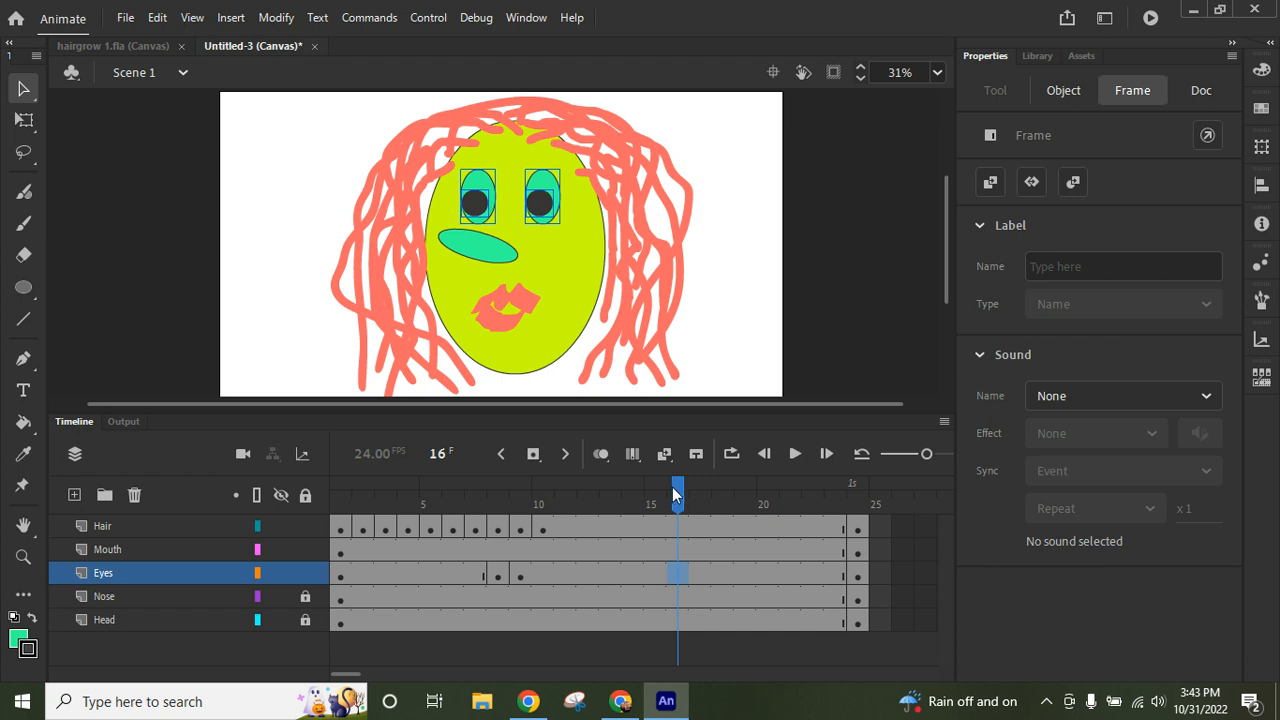
click(533, 455)
click(258, 249)
click(541, 205)
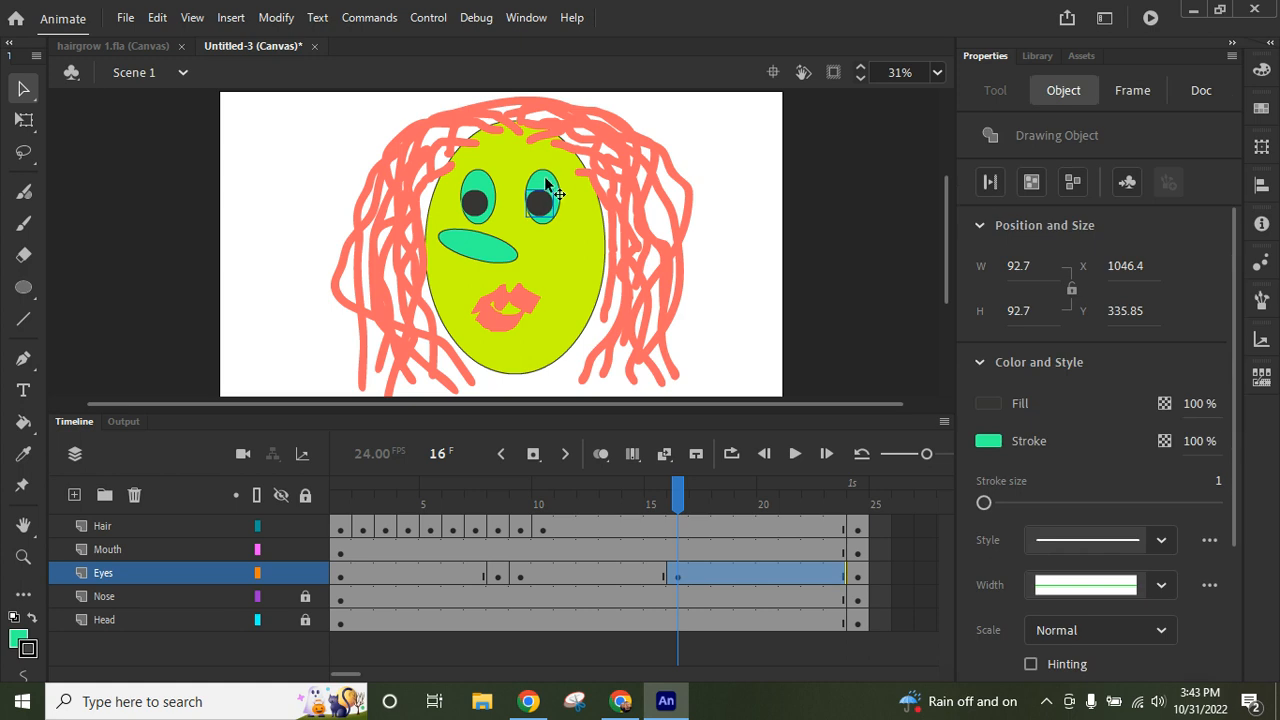
shift+click(547, 185)
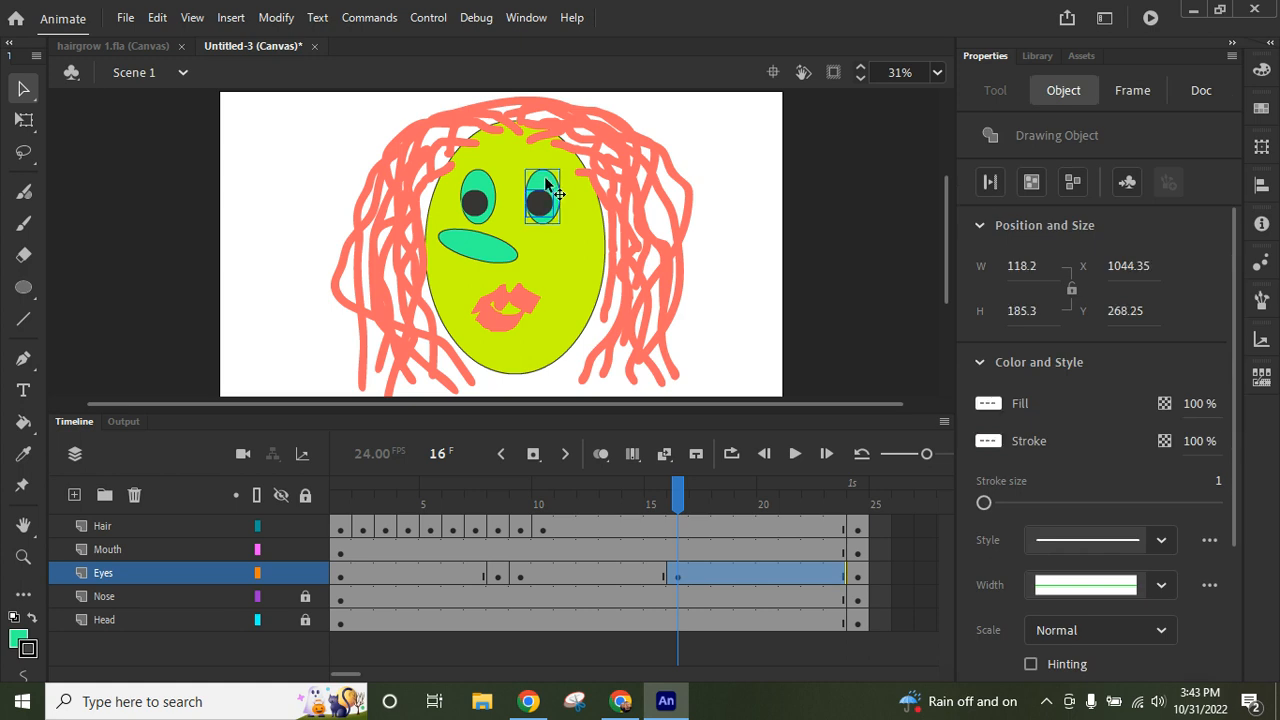
right_click(547, 185)
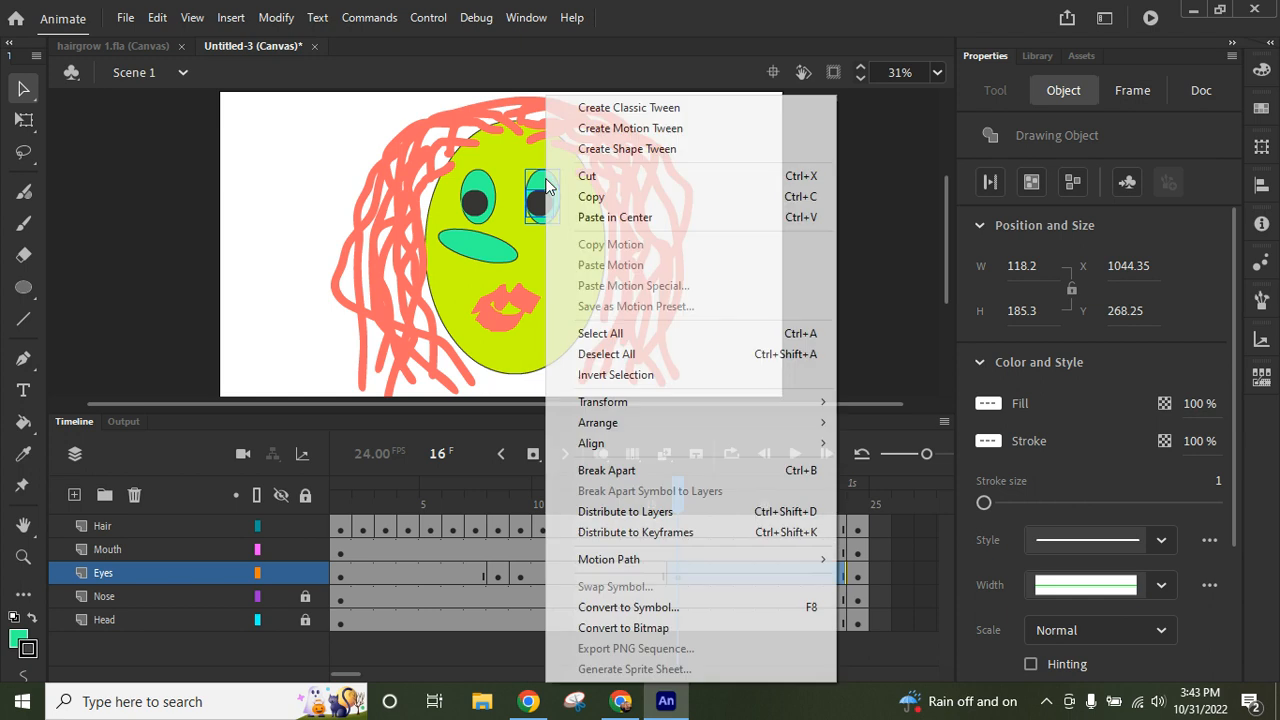
click(587, 177)
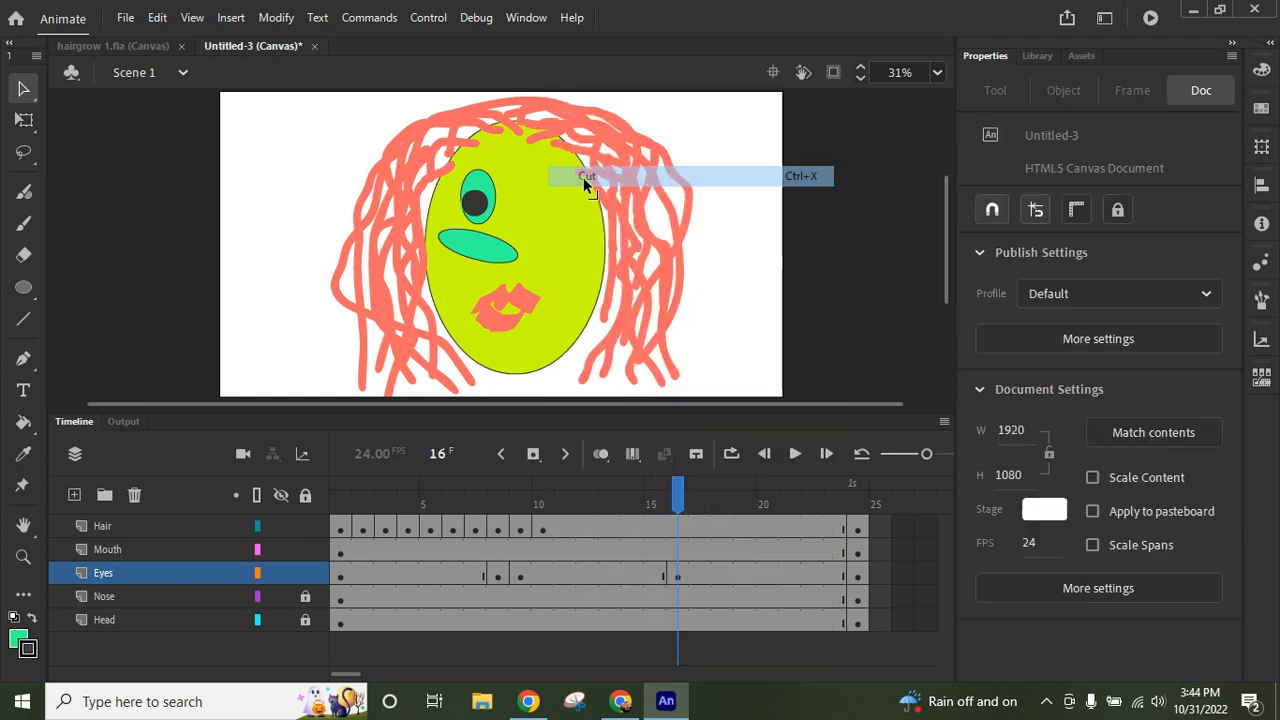
- Draw a horizontal line about 112 px long with stroke size 27 where the right eye was at frame 16
click(24, 322)
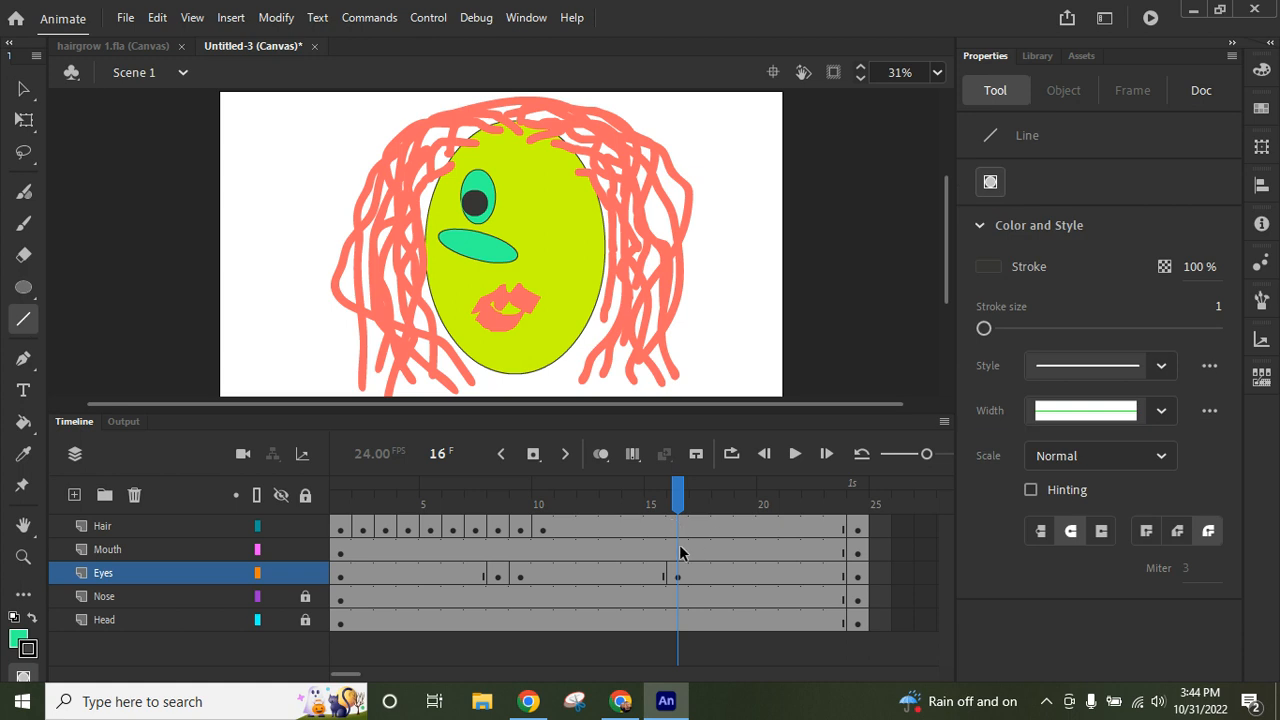
drag(984, 325, 1013, 325)
drag(533, 203, 568, 204)
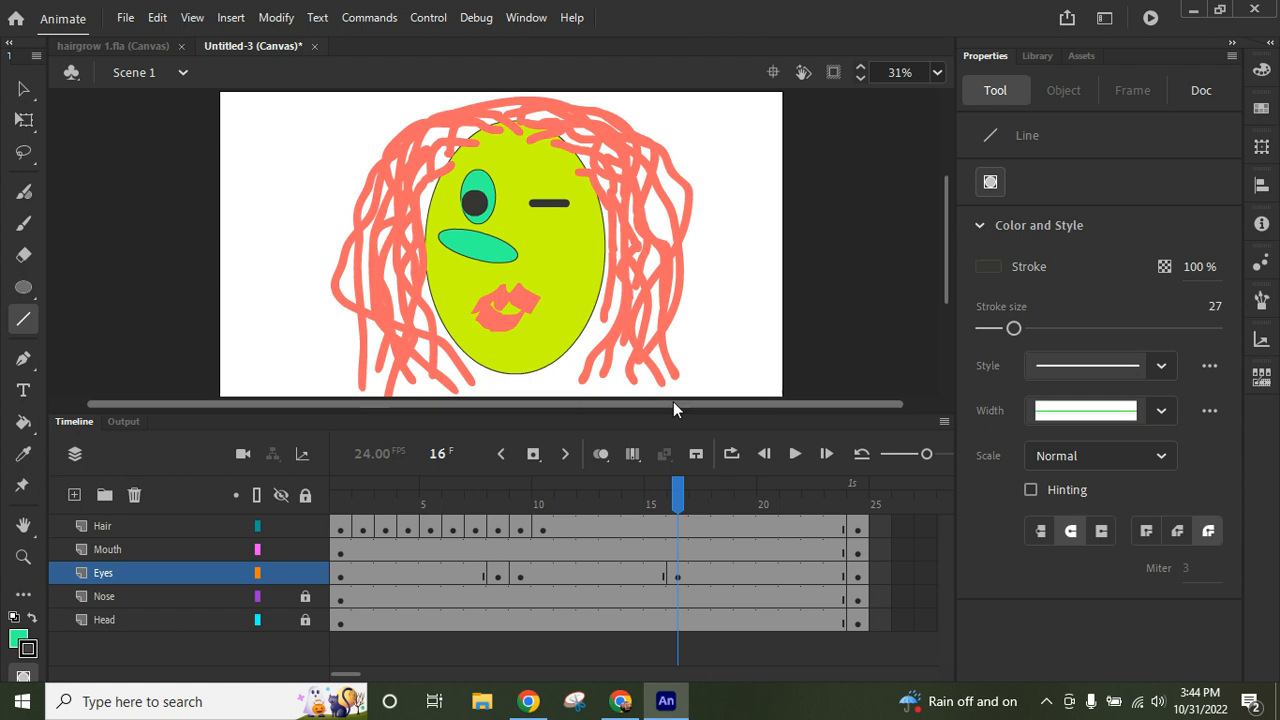
- Using temporary onion skinning, nudge the right closed-eye line left and up to about X 1048, Y 380, over the previous frame's eye
click(602, 455)
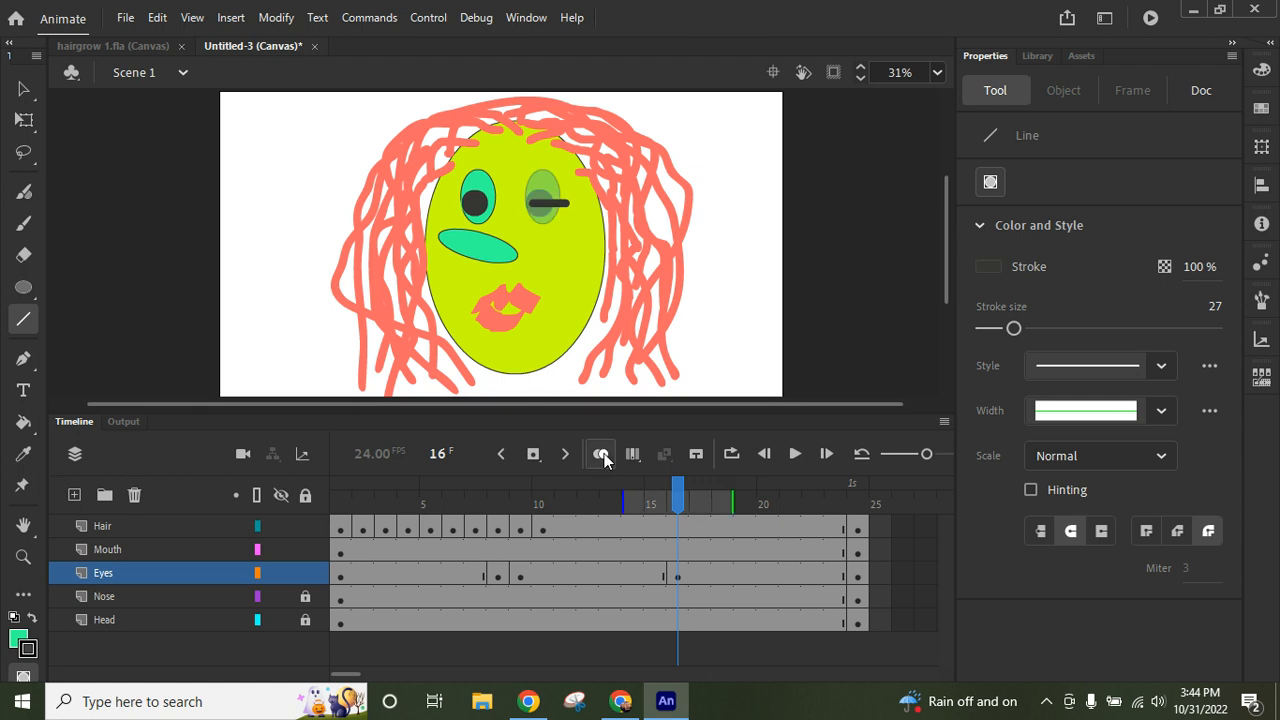
click(24, 91)
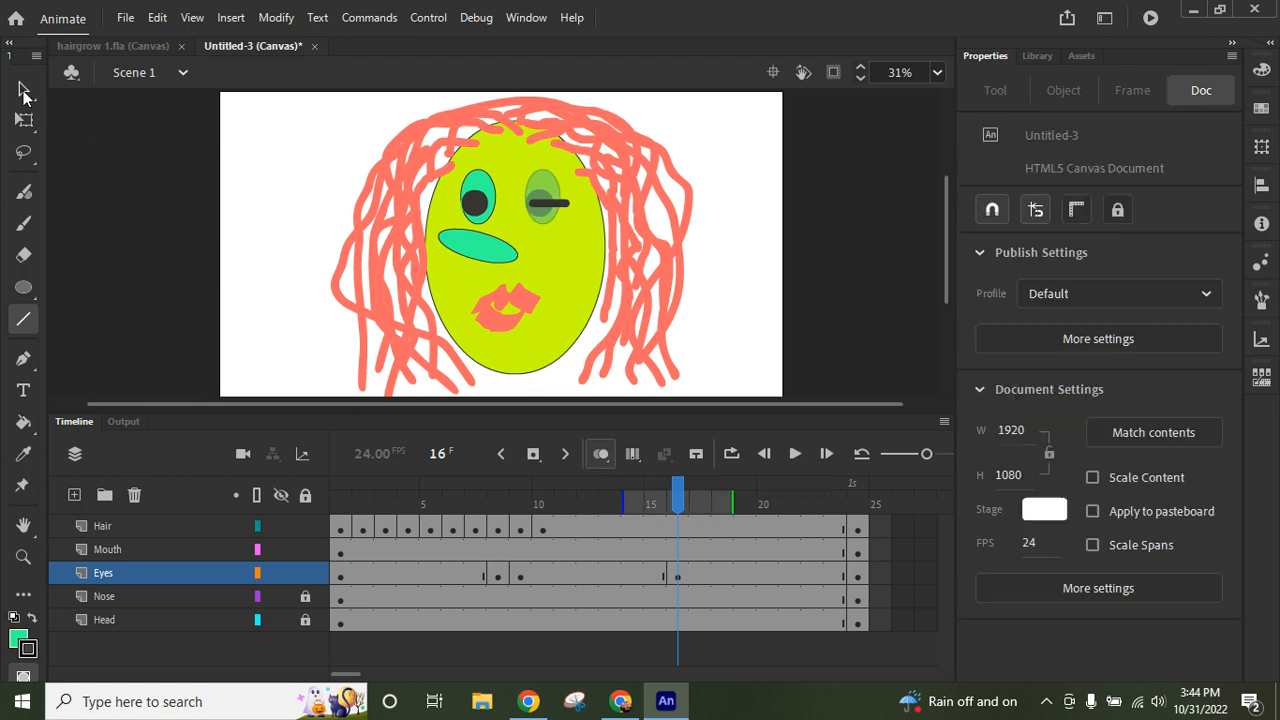
click(549, 205)
key(Left)
key(Left)
key(Left)
key(Left)
key(Left)
key(Left)
key(Left)
key(Left)
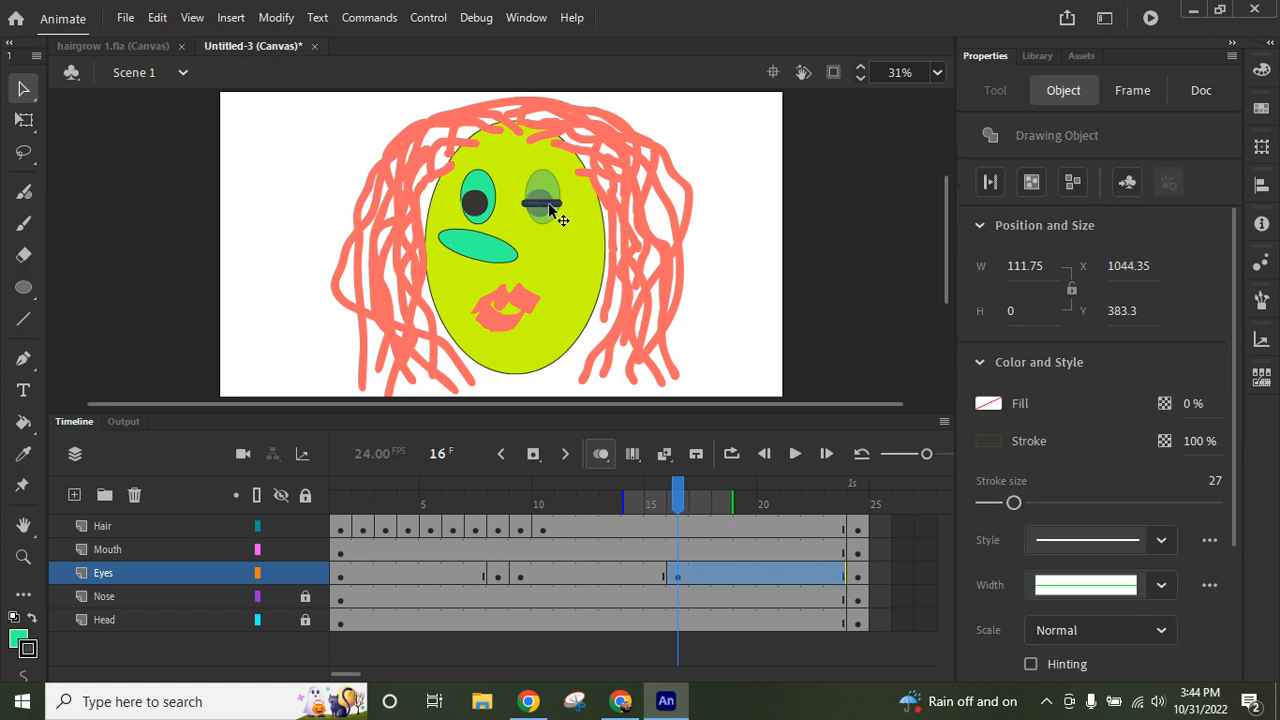
key(Up)
click(186, 271)
click(601, 455)
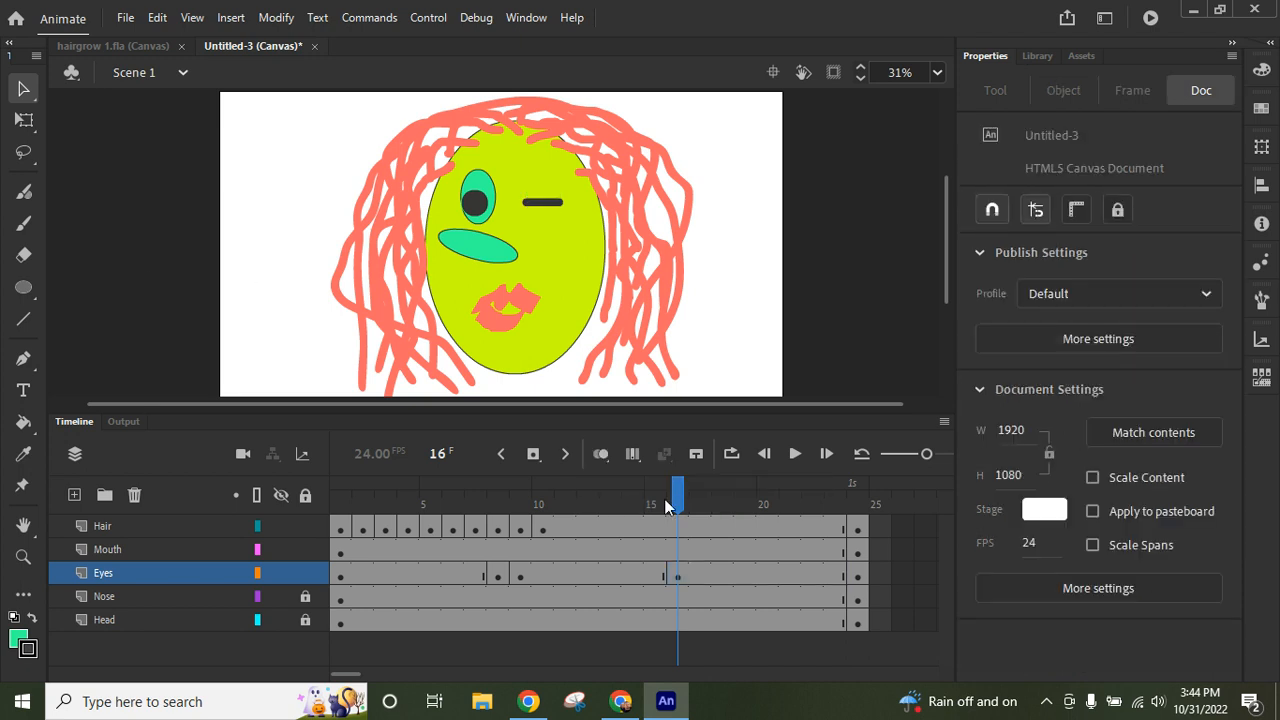
- Insert a keyframe at frame 17 of the Eyes layer, replacing the closed-eye line with the cut right eye pasted in place
click(701, 575)
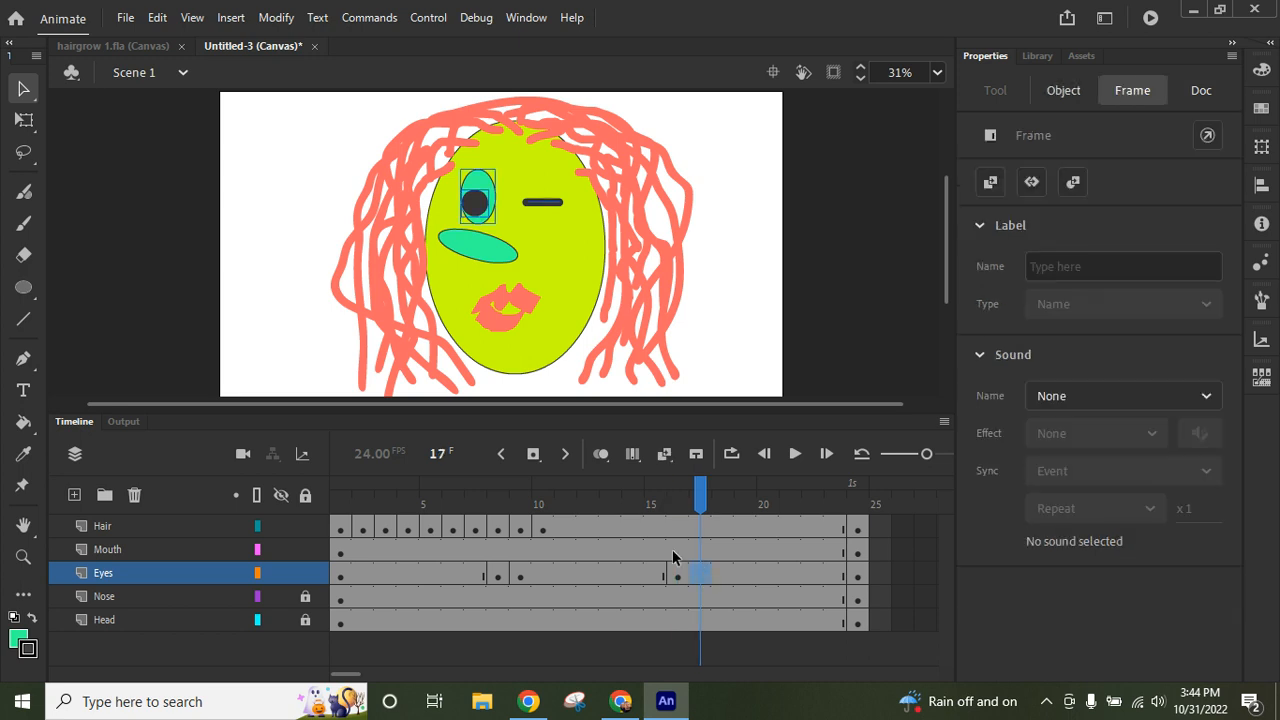
click(535, 455)
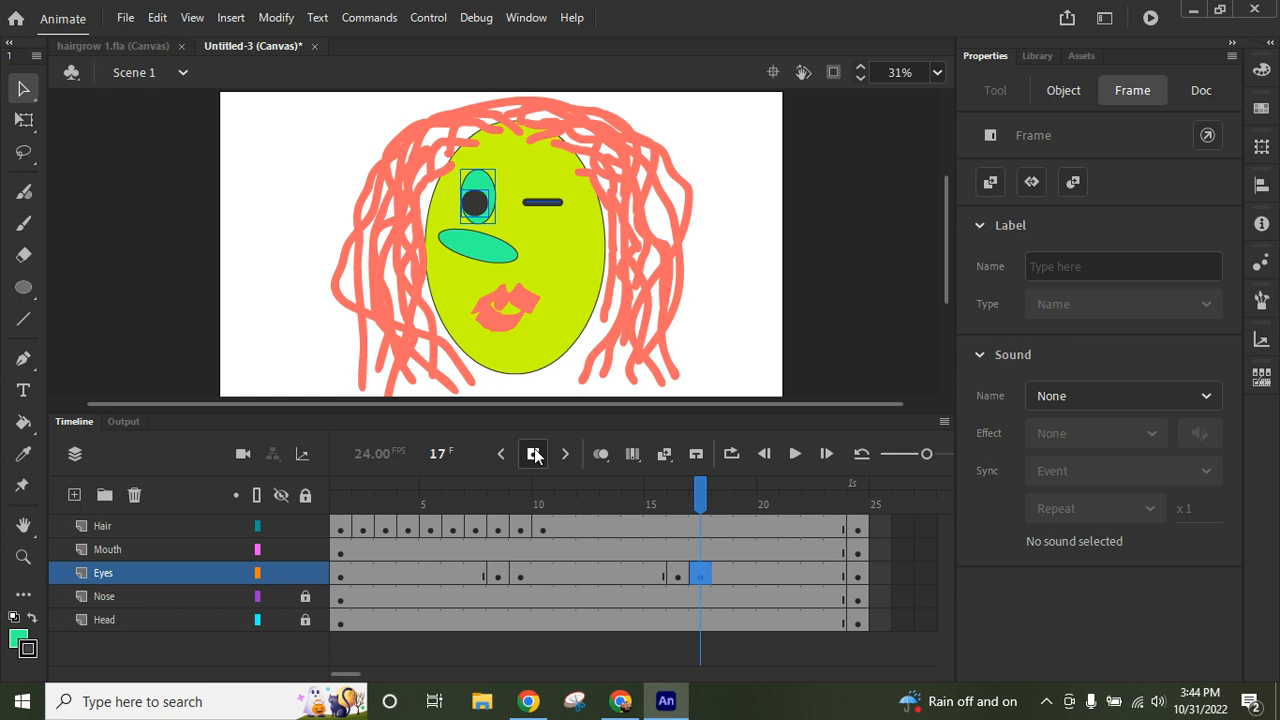
click(742, 271)
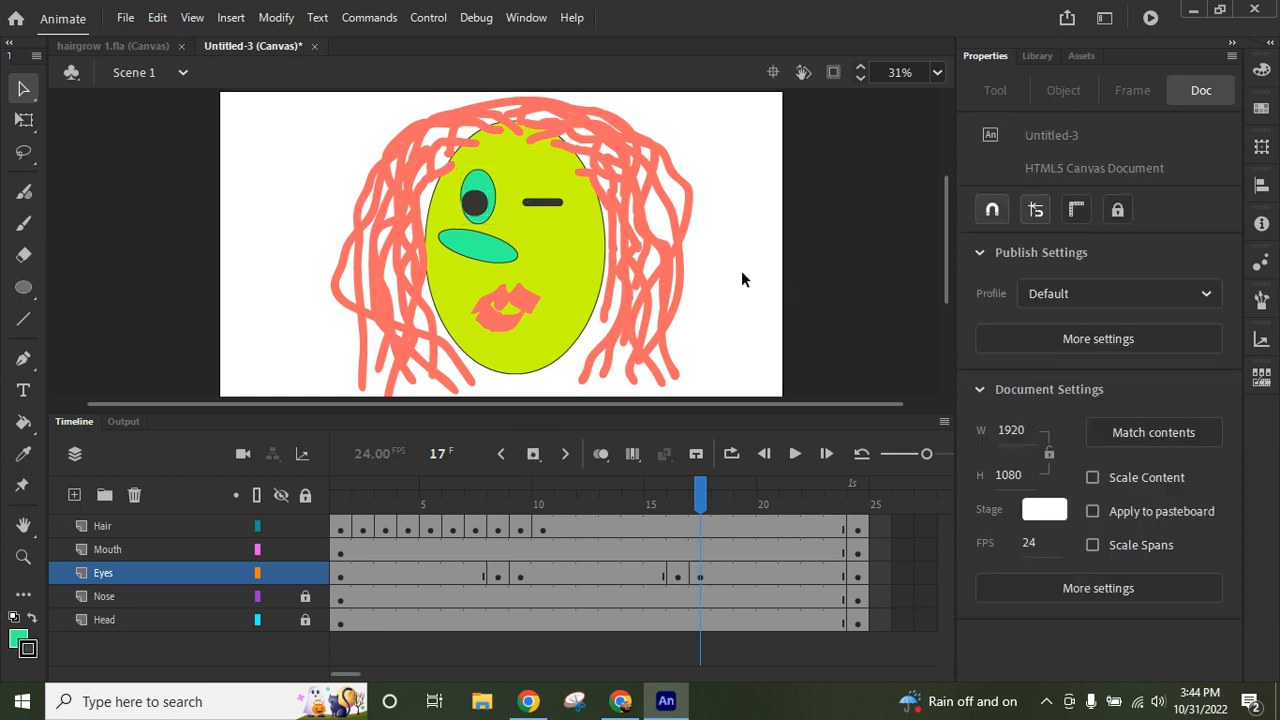
click(547, 203)
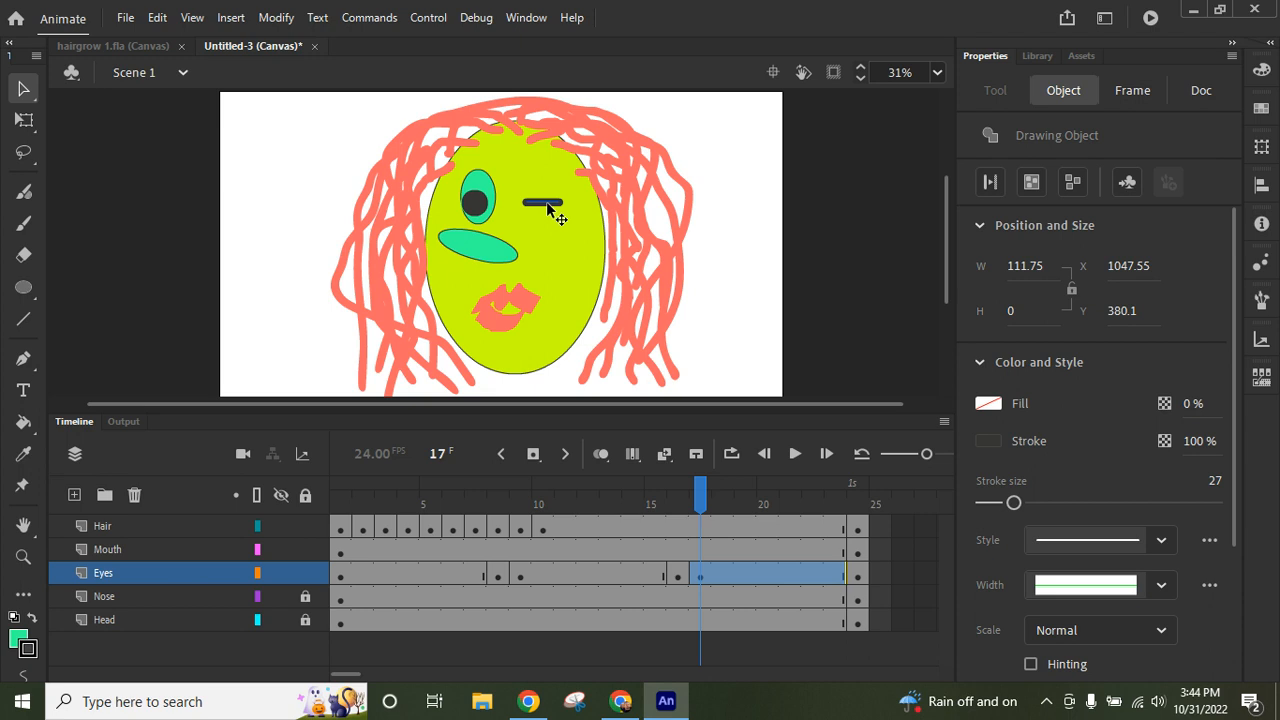
key(Delete)
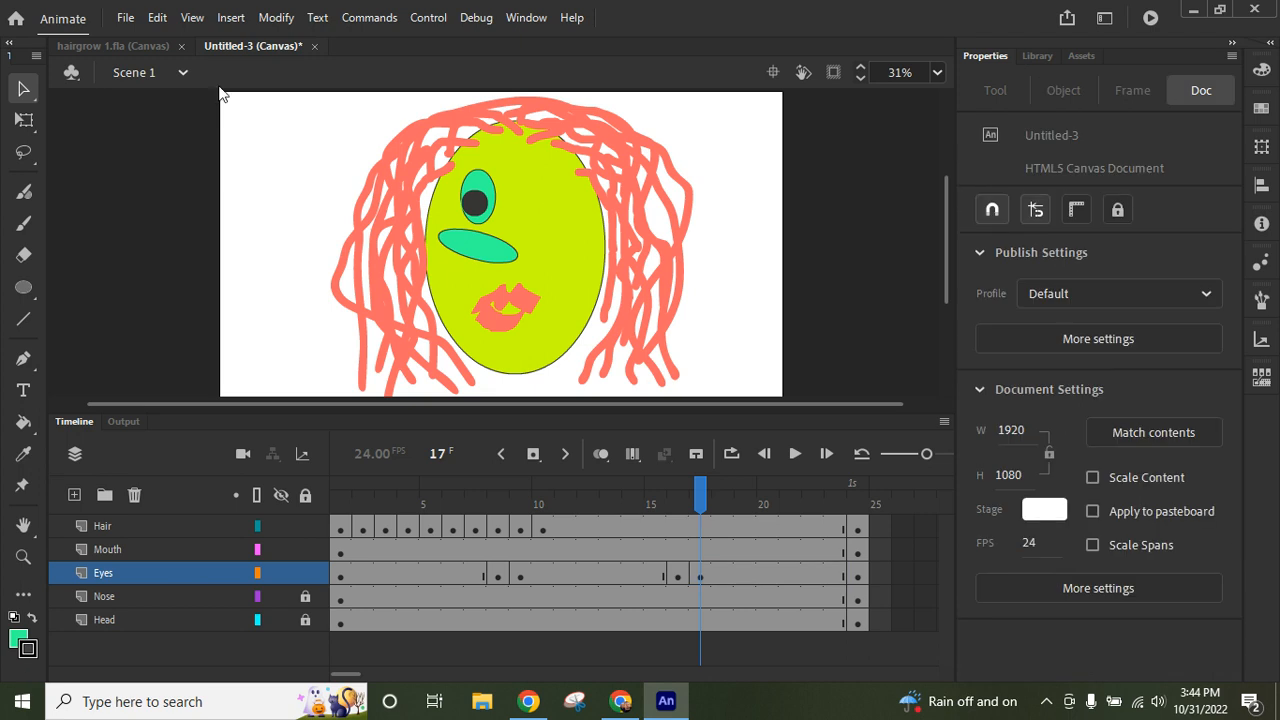
click(157, 18)
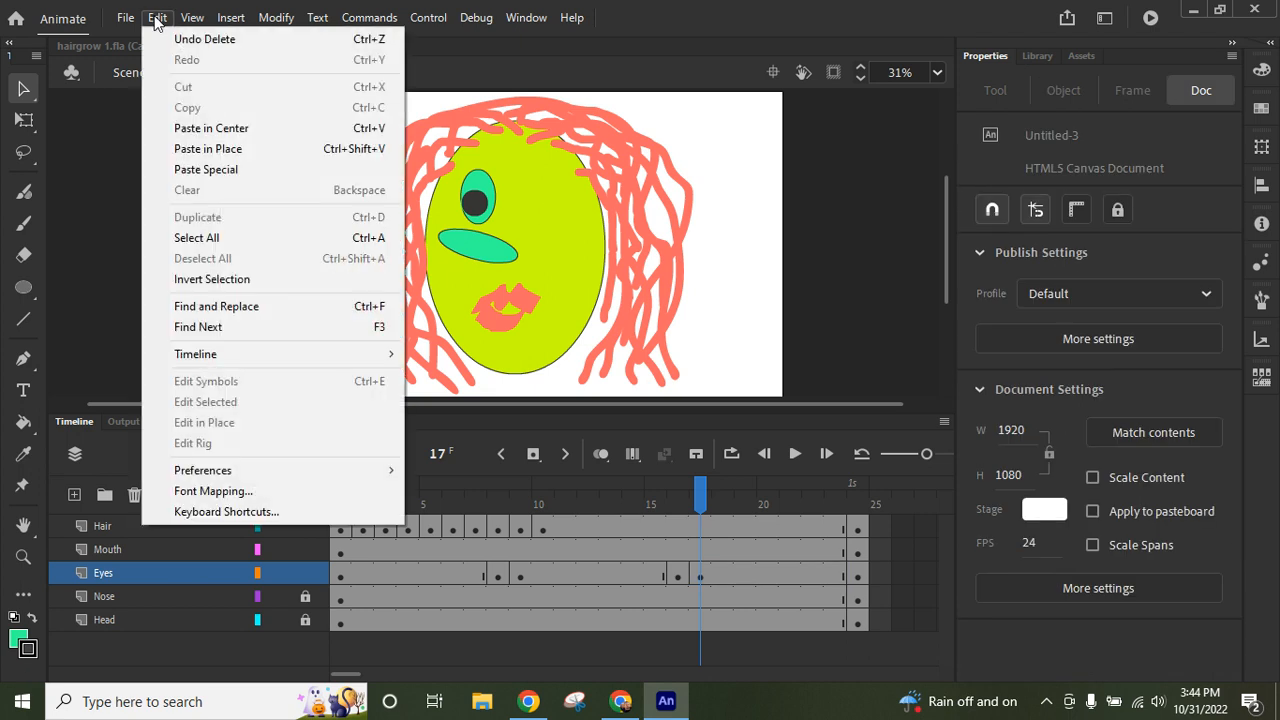
click(222, 148)
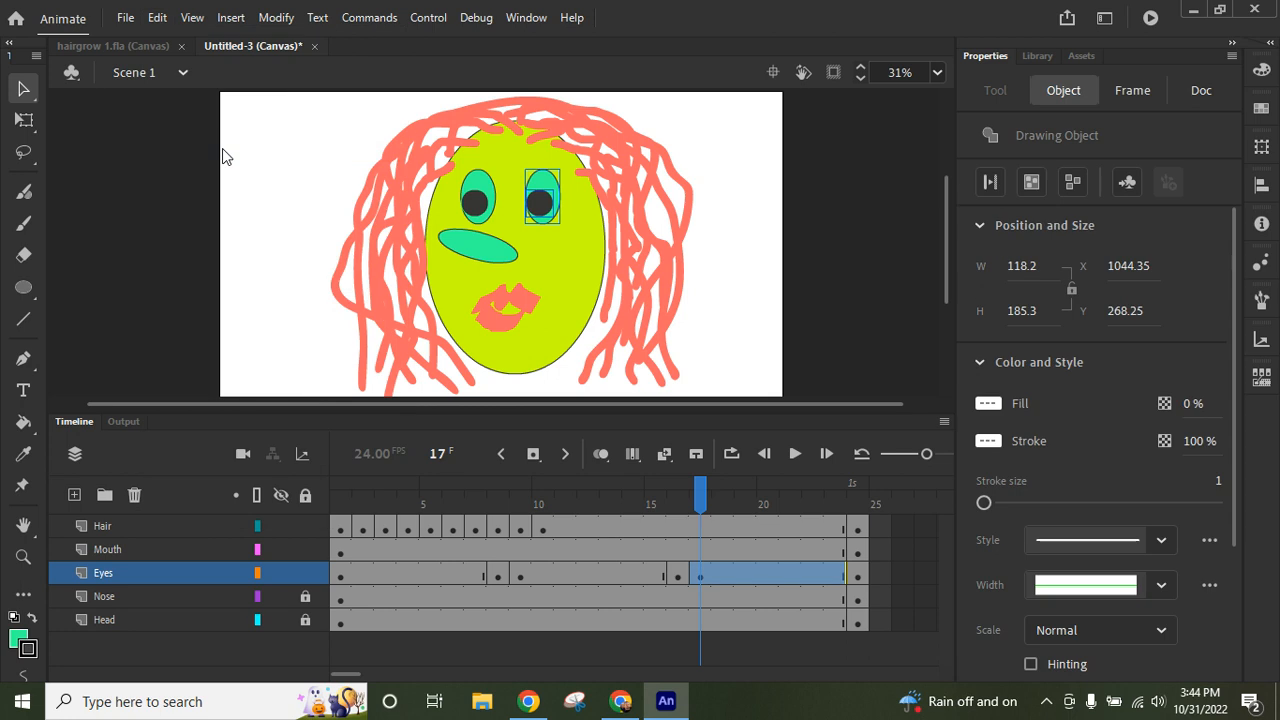
click(249, 238)
- Move the left-wink keyframe on the Eyes layer from frame 8 to frame 5 and scrub the timeline to check both winks
click(679, 493)
drag(679, 493, 543, 528)
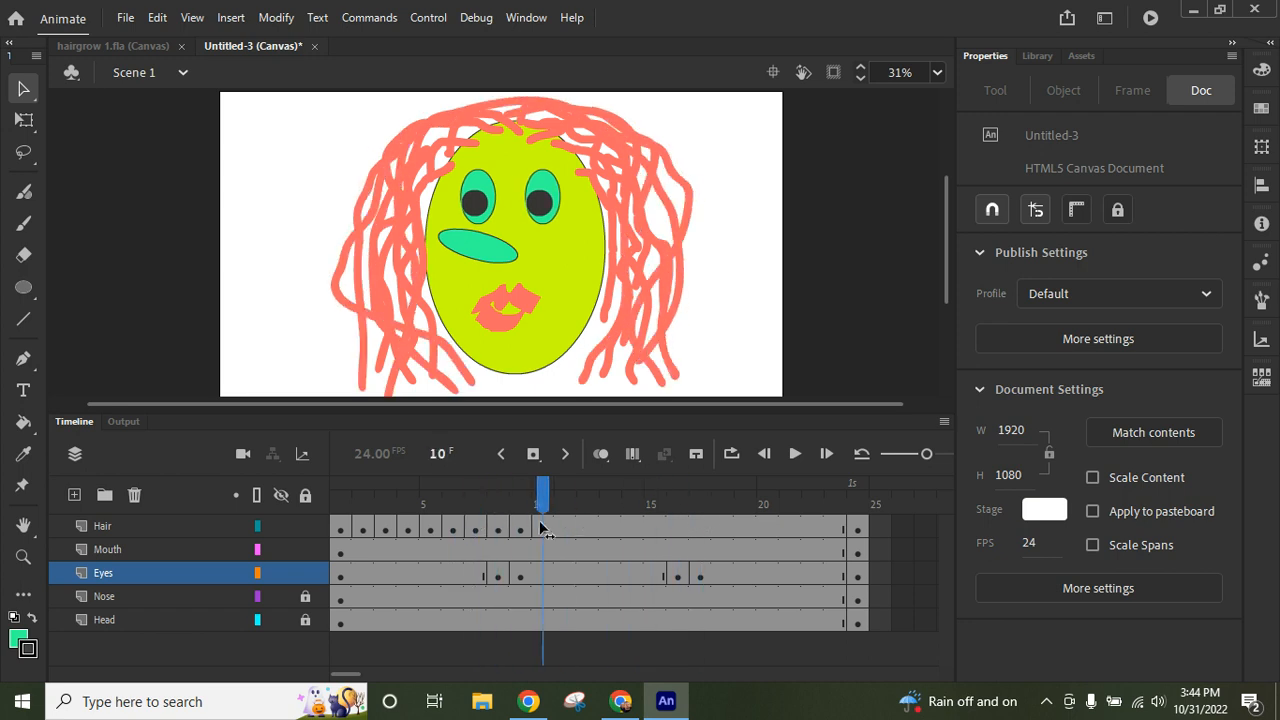
click(497, 577)
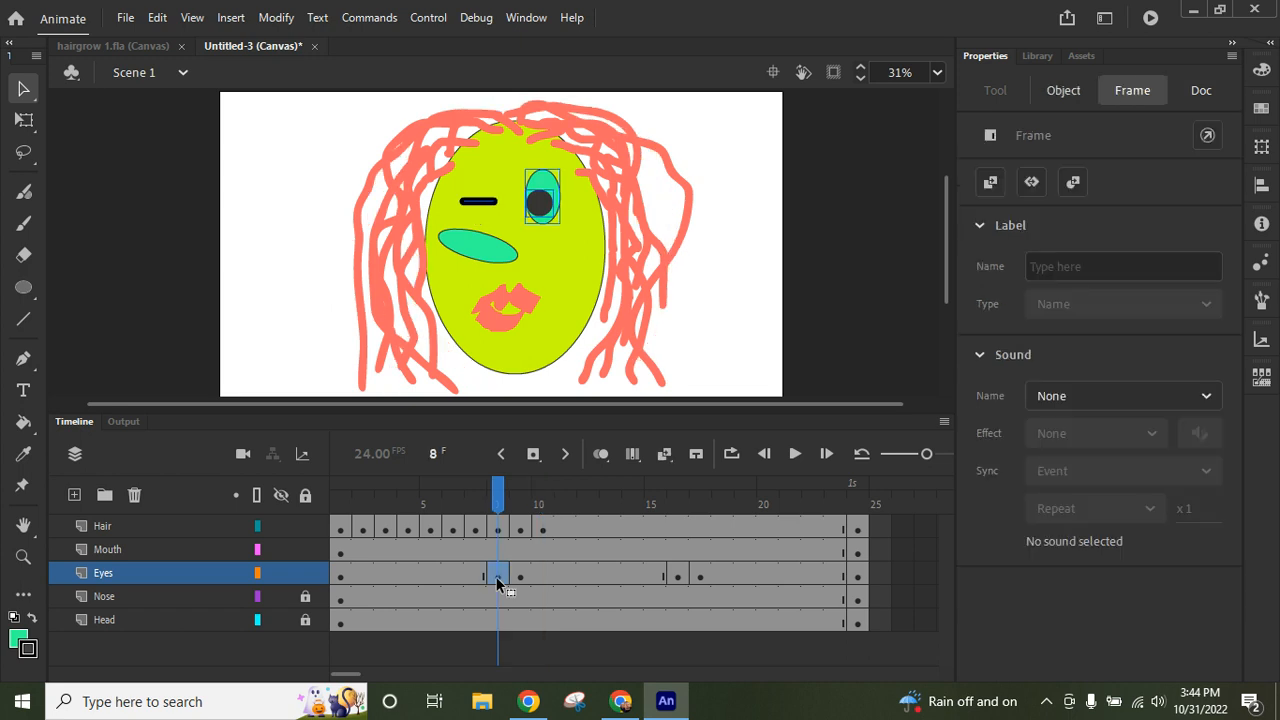
drag(447, 579, 438, 578)
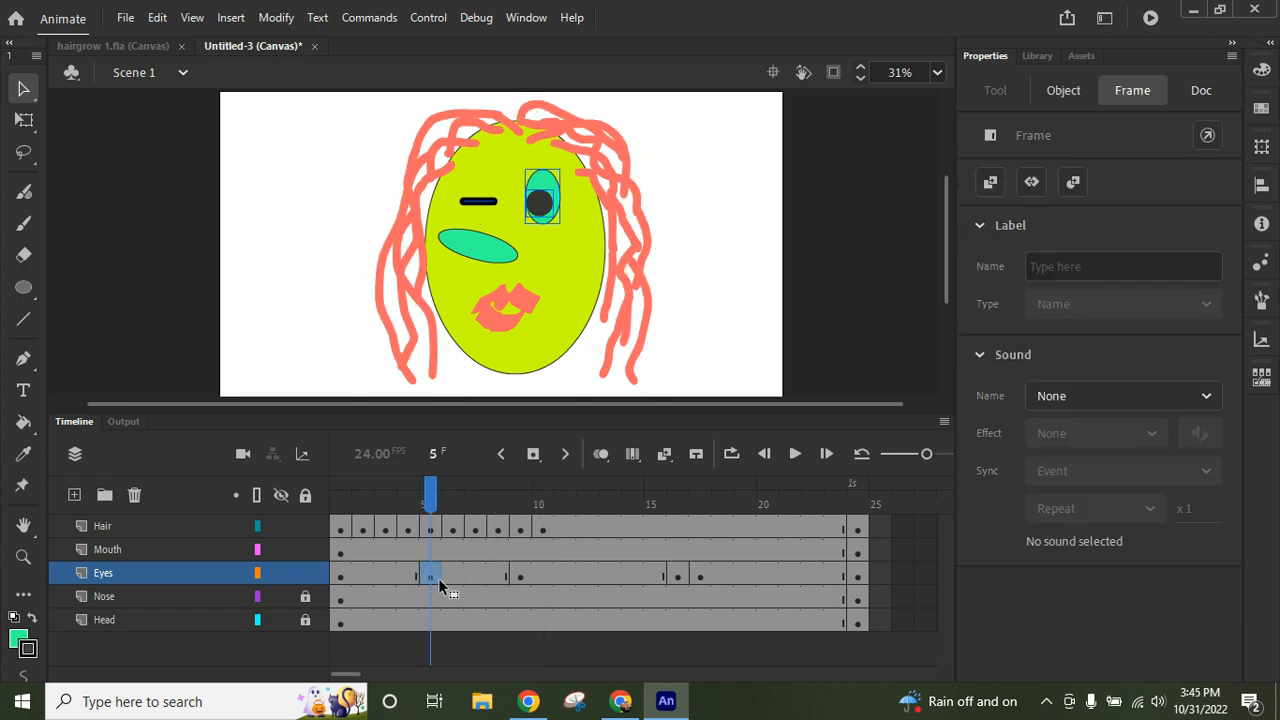
drag(430, 495, 678, 502)
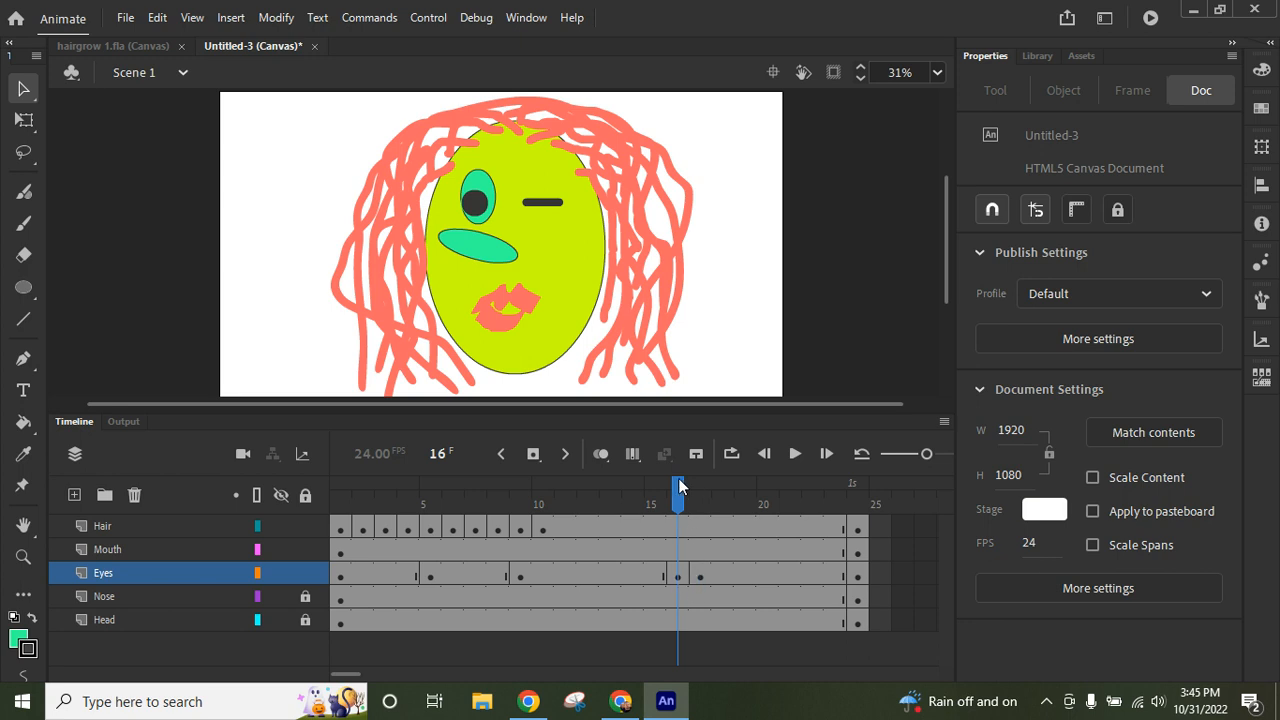
drag(680, 487, 338, 500)
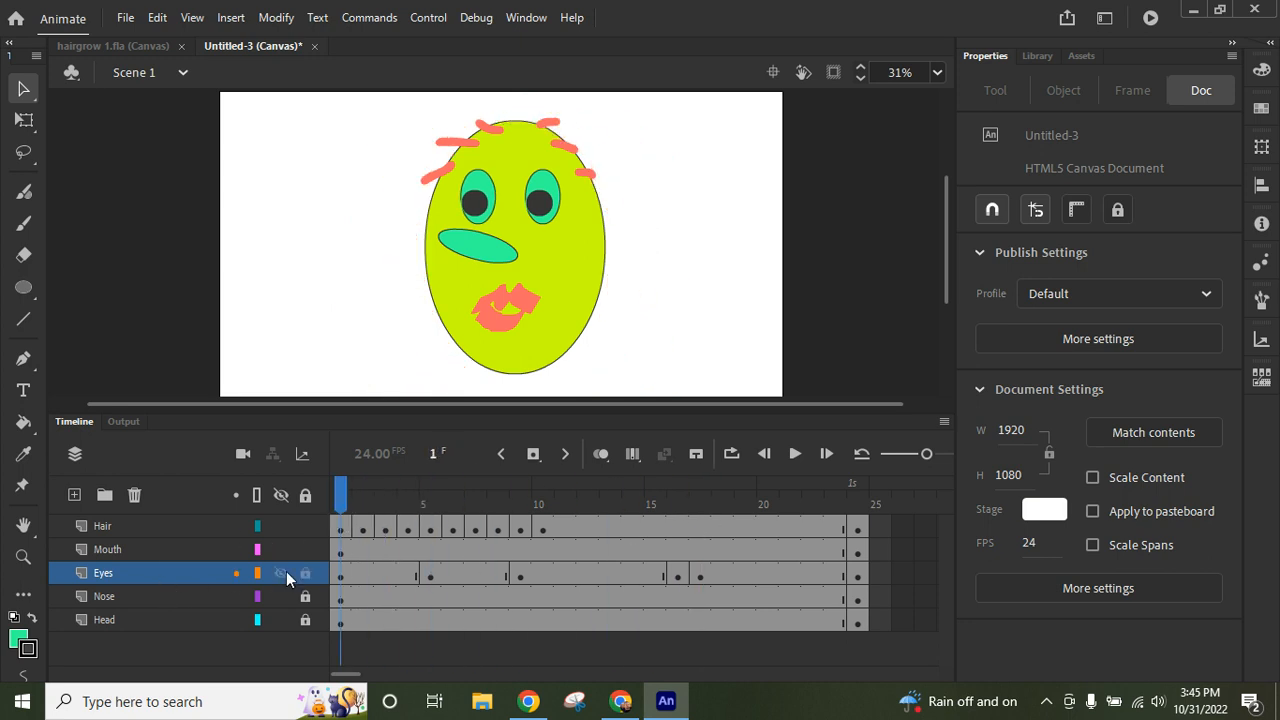
- Lock the Hair and Eyes layers and make the Mouth layer active
click(305, 526)
click(172, 549)
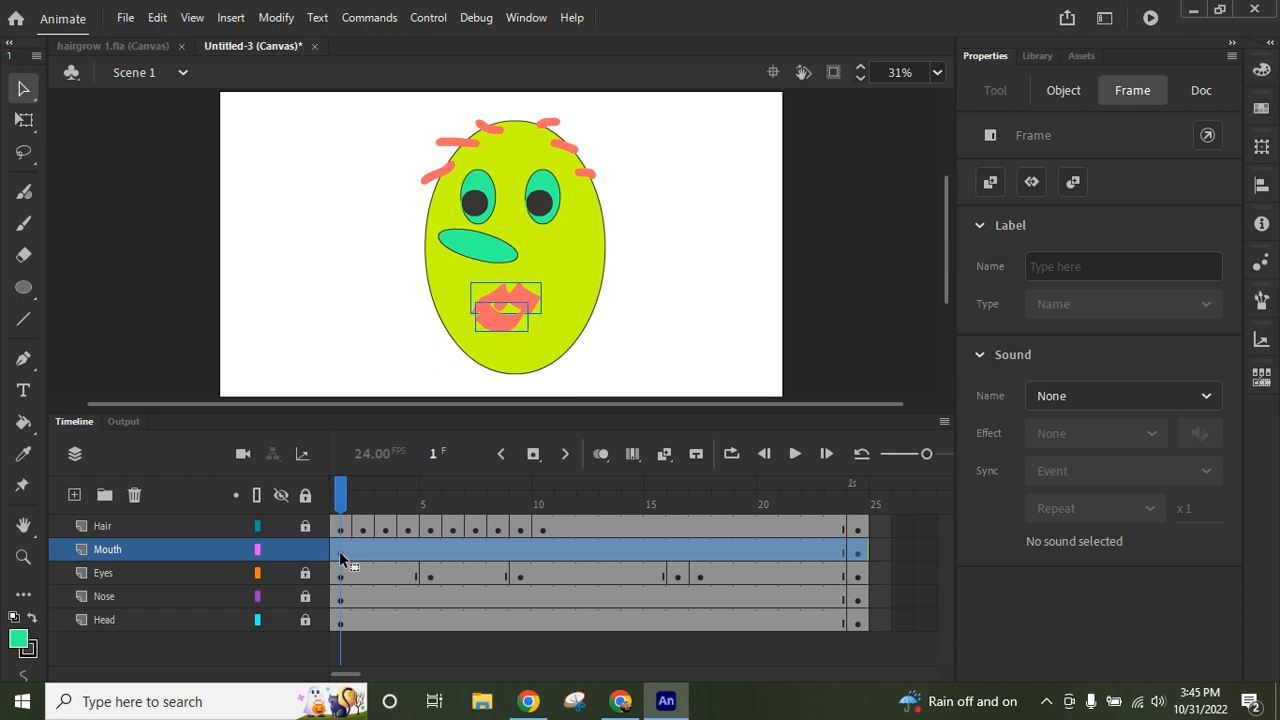
click(375, 351)
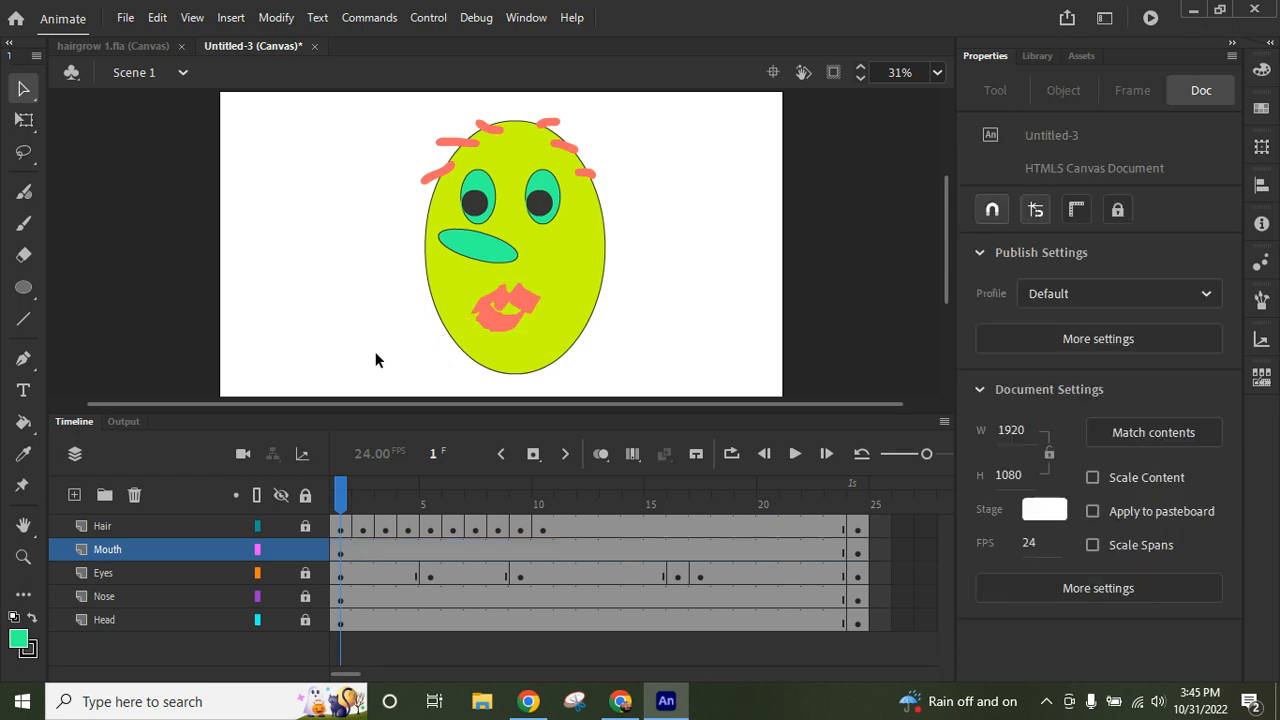
- Convert the upper and lower lip shapes together into one Movie Clip symbol with the default name
click(497, 330)
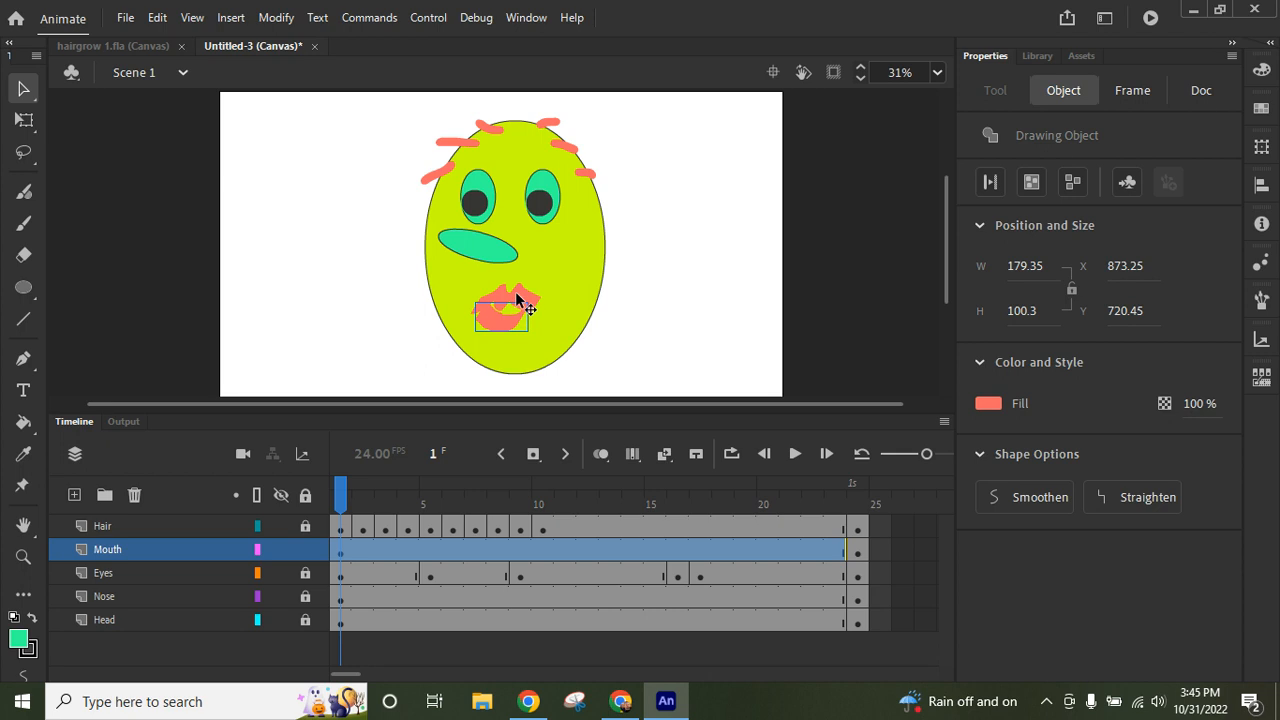
shift+click(517, 298)
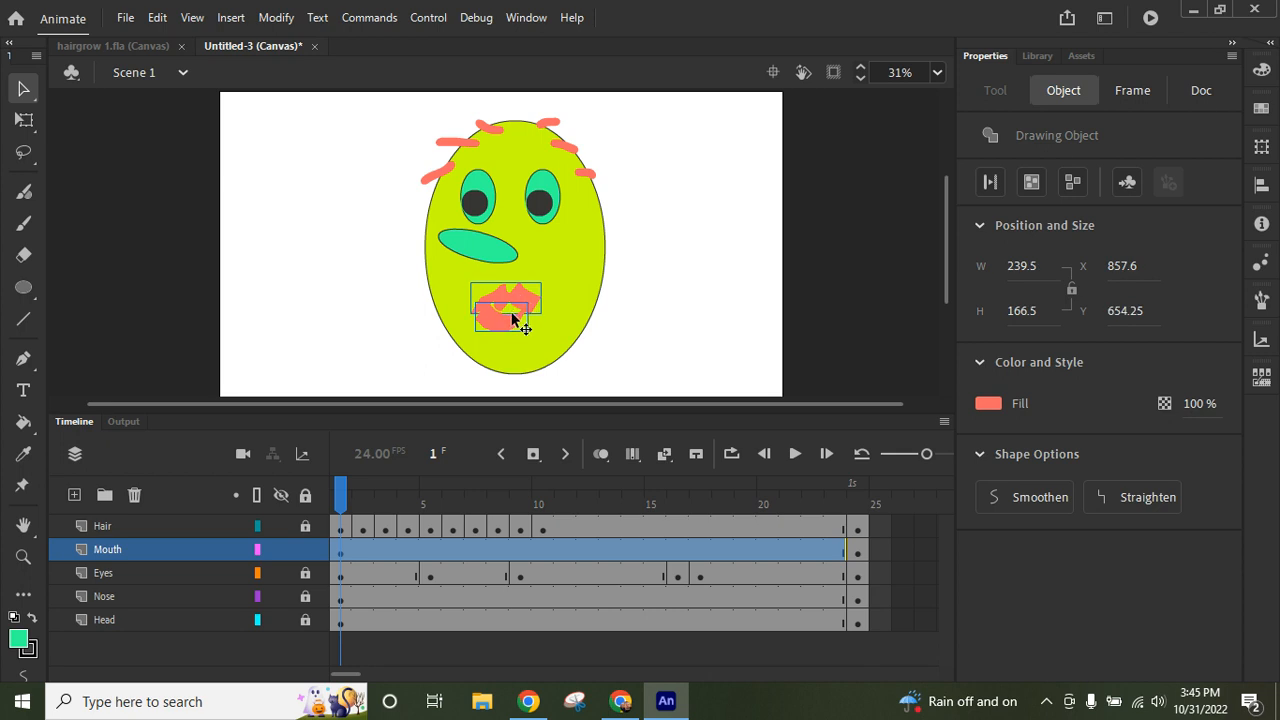
click(1126, 184)
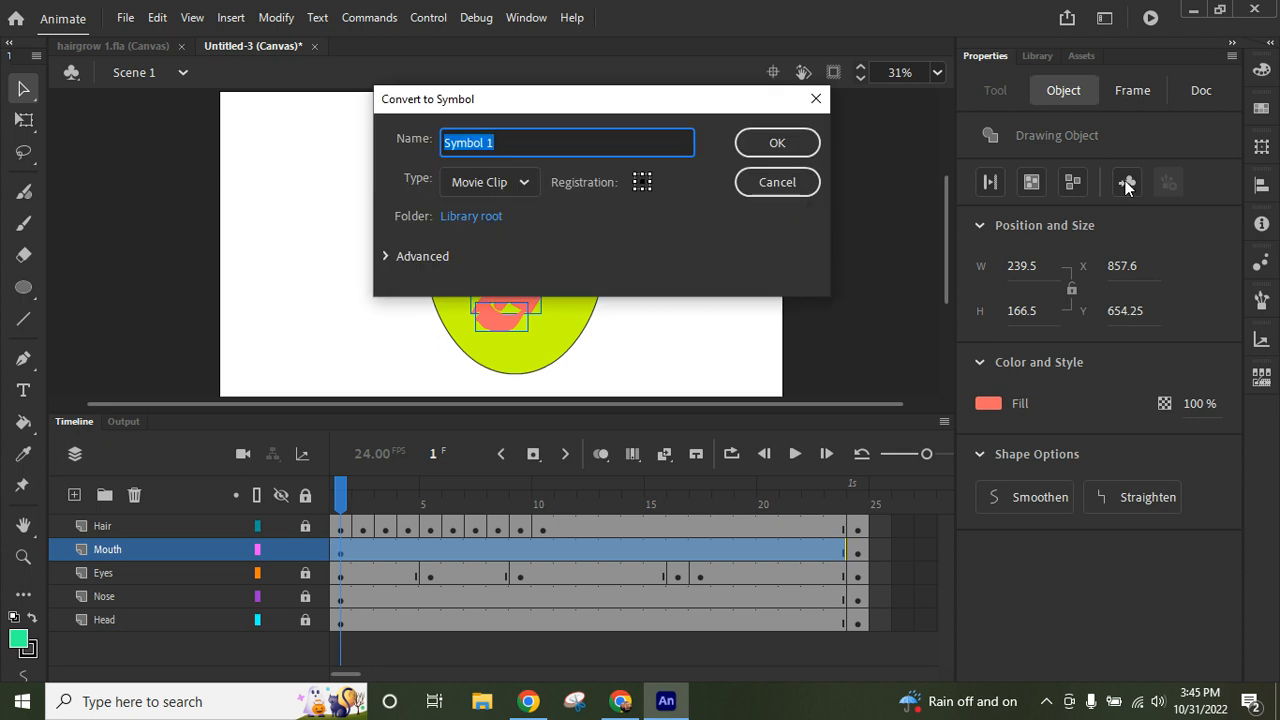
click(789, 143)
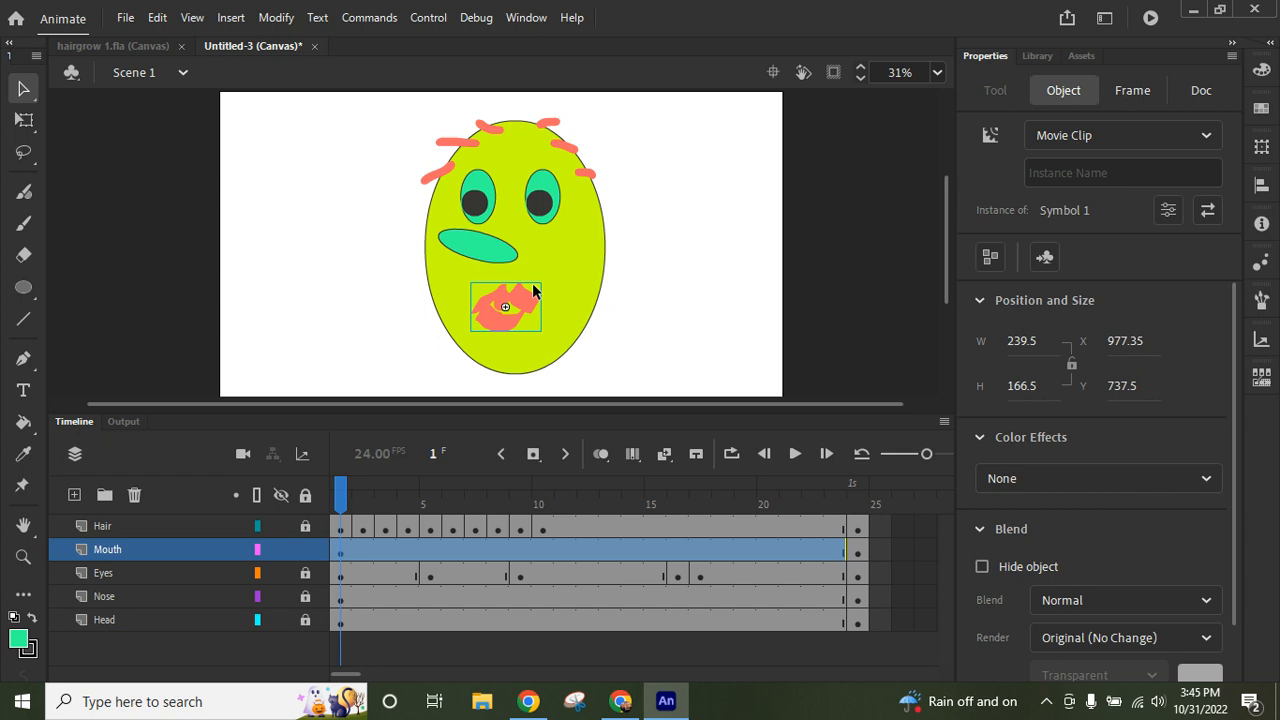
- Create a motion tween on the Mouth layer starting at frame 1
click(587, 549)
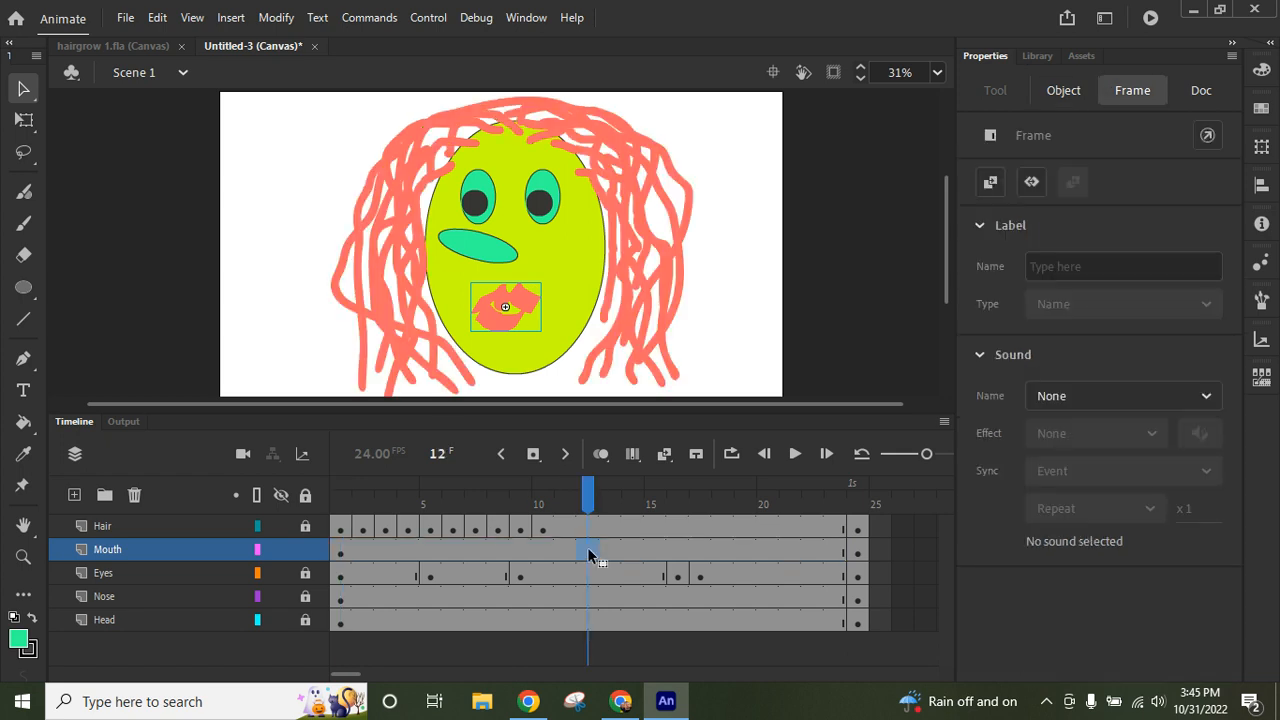
click(340, 553)
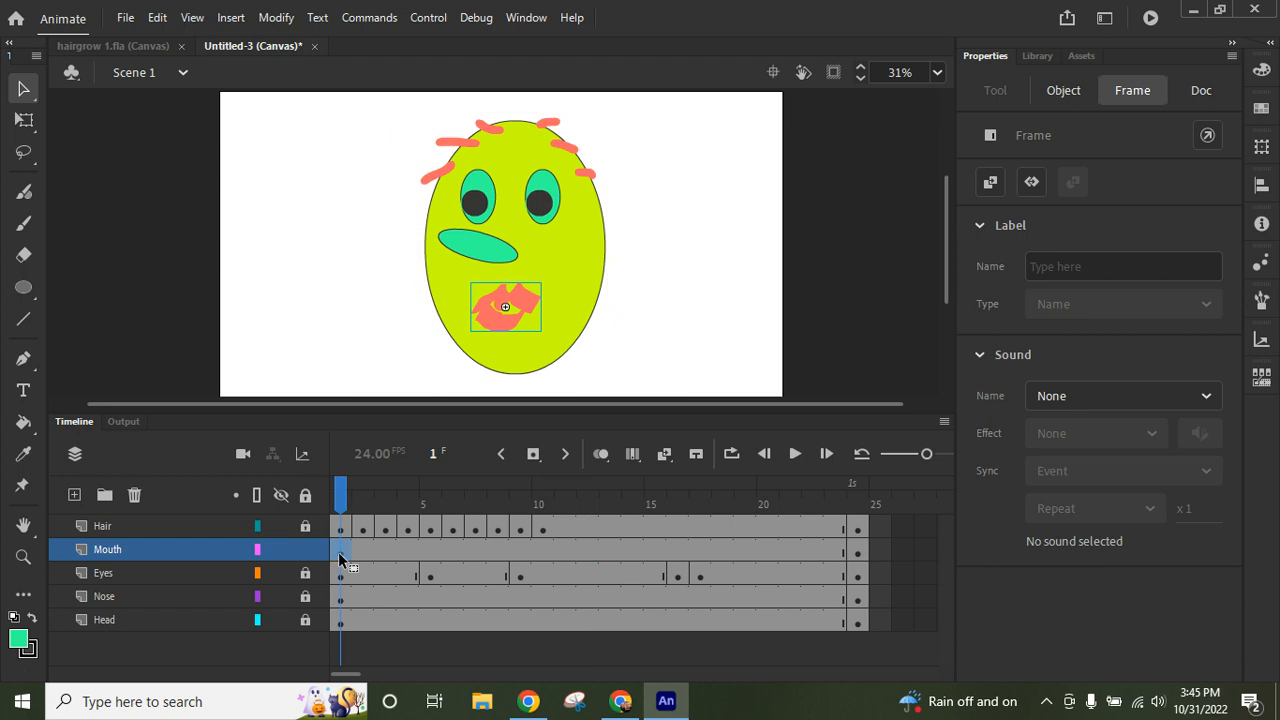
right_click(340, 556)
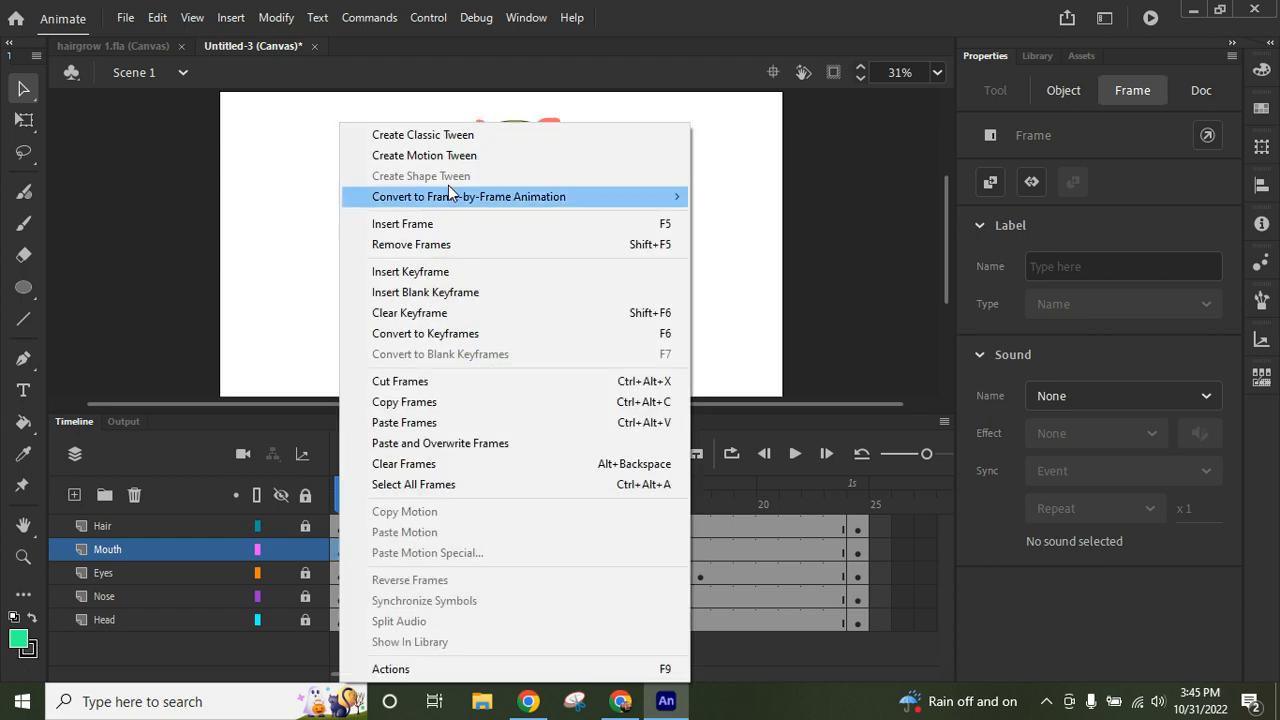
click(447, 158)
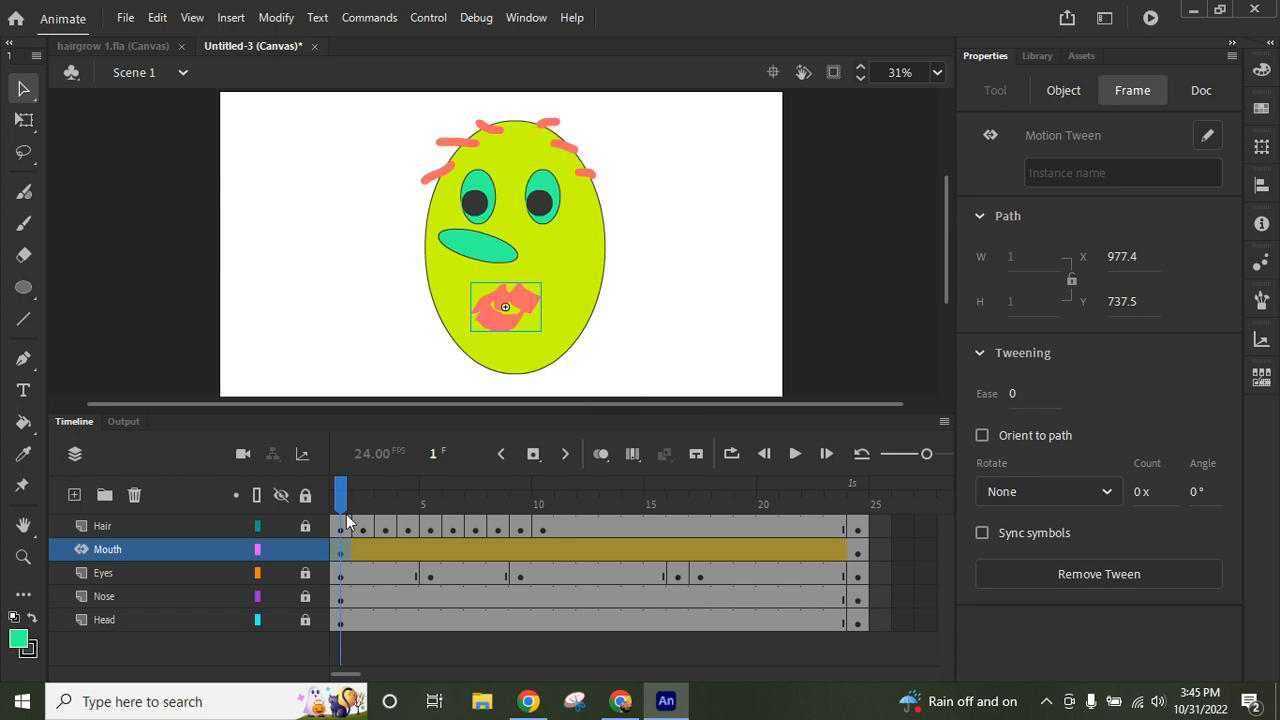
- Insert a keyframe at frame 12 of the Mouth tween and free-transform the mouth there to about 182 px wide and 230 px high
drag(341, 490, 592, 508)
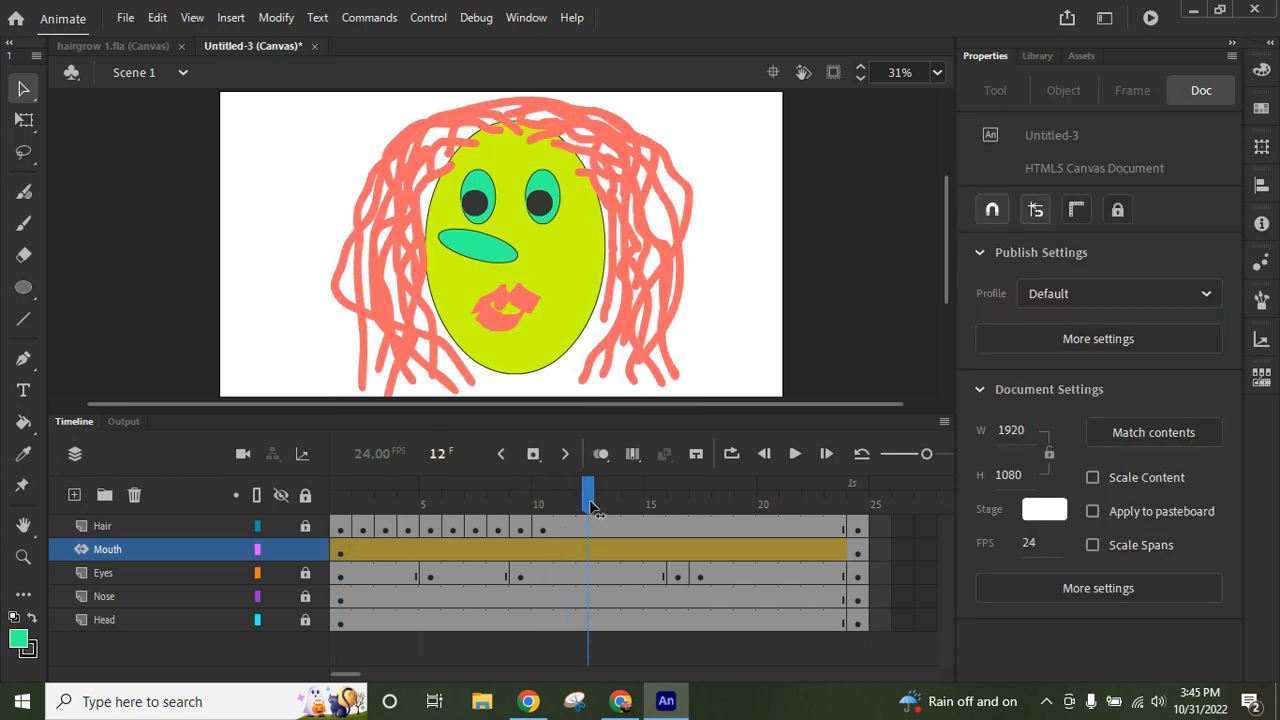
click(586, 554)
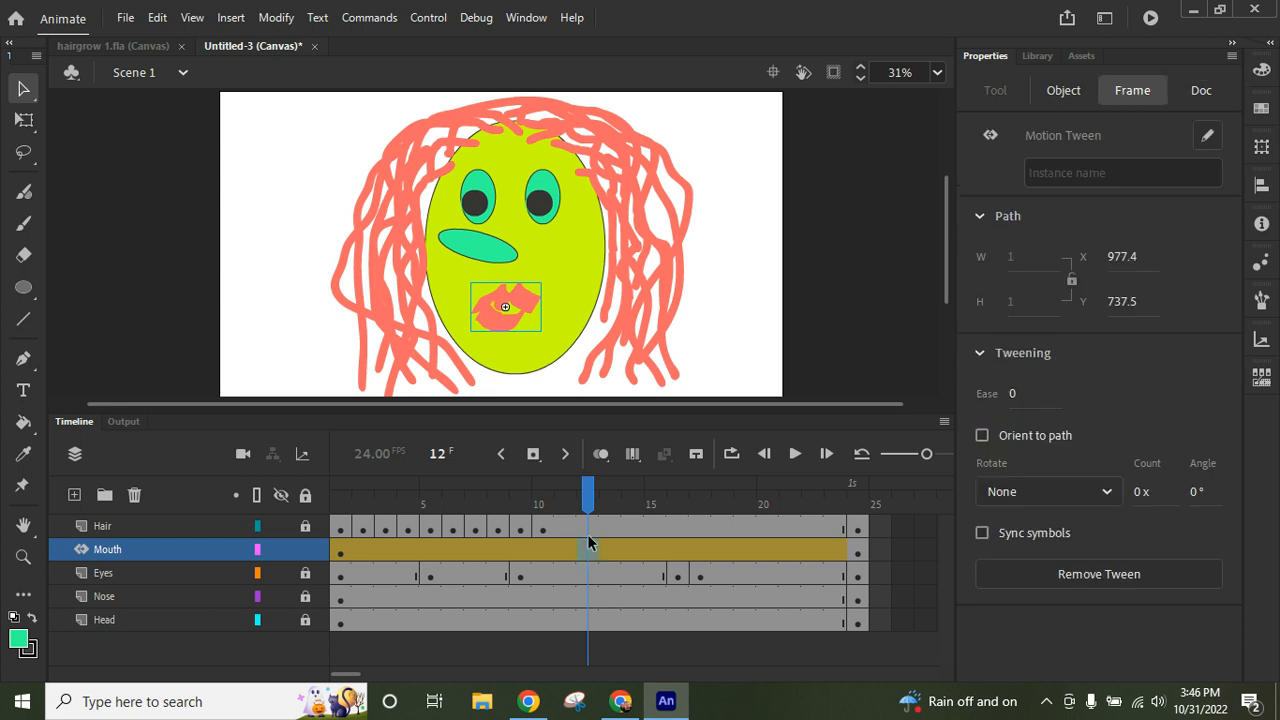
click(534, 455)
click(24, 120)
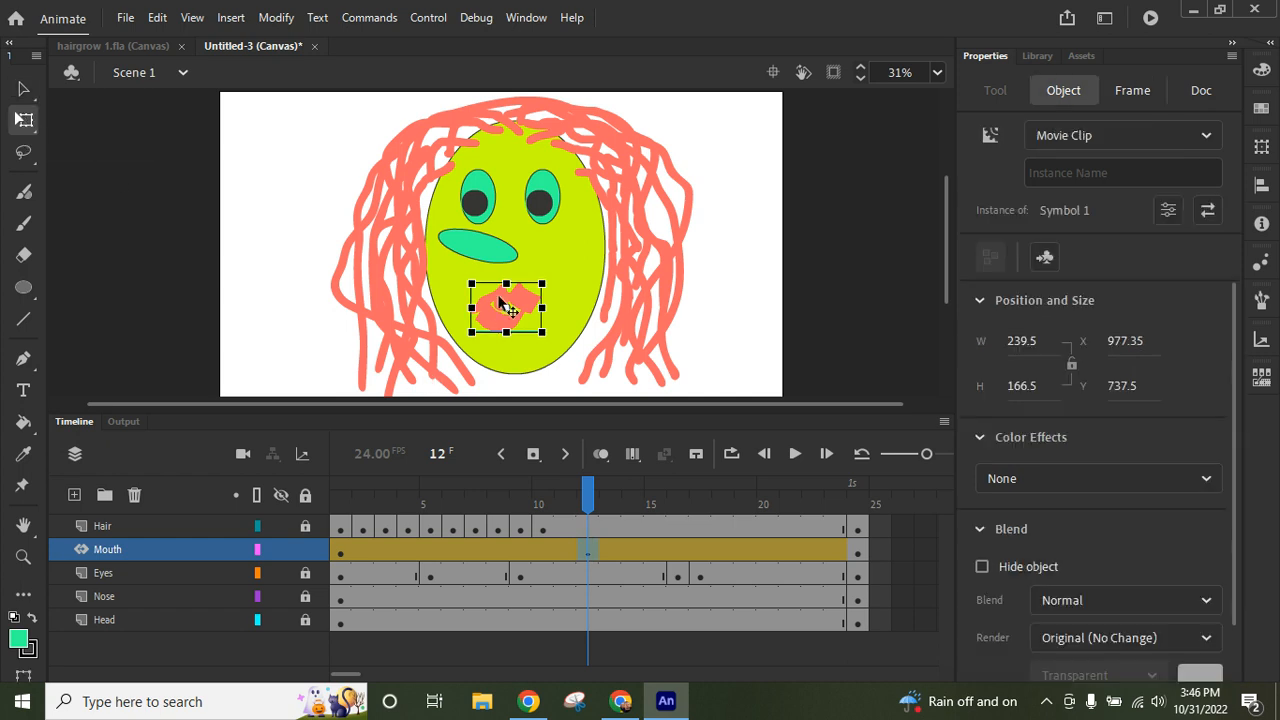
drag(506, 283, 480, 308)
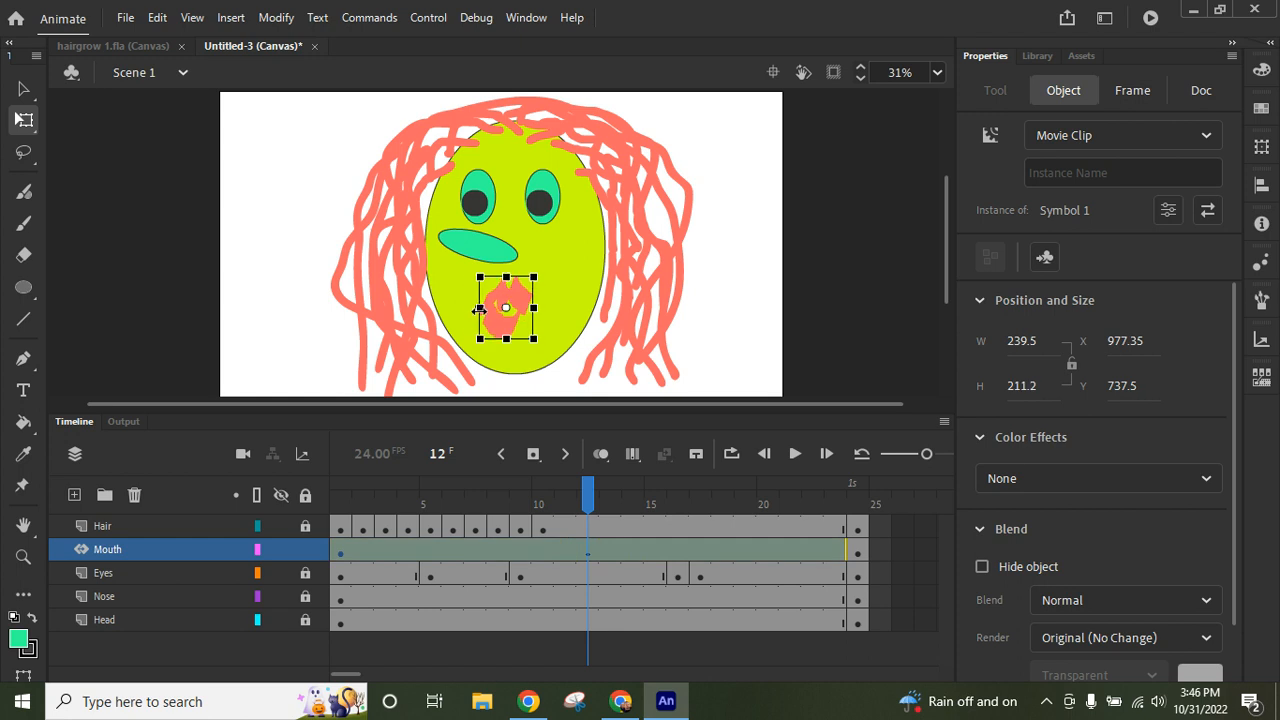
drag(508, 341, 508, 343)
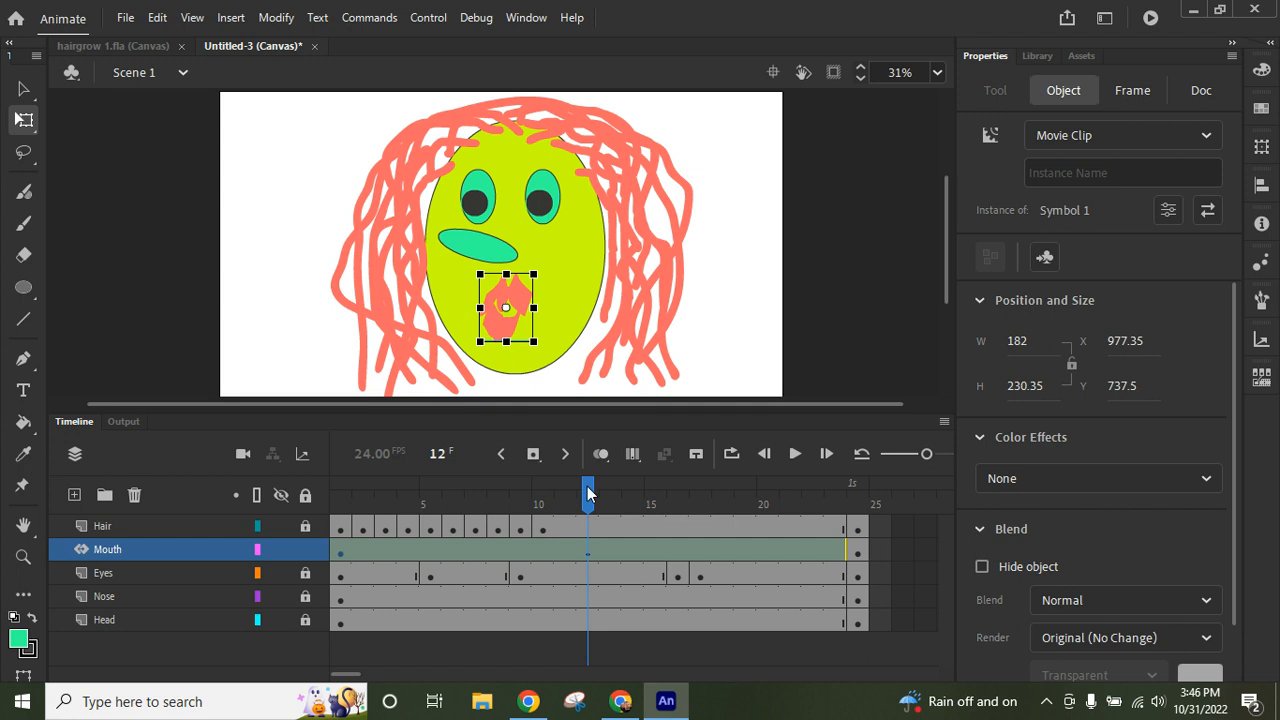
click(220, 296)
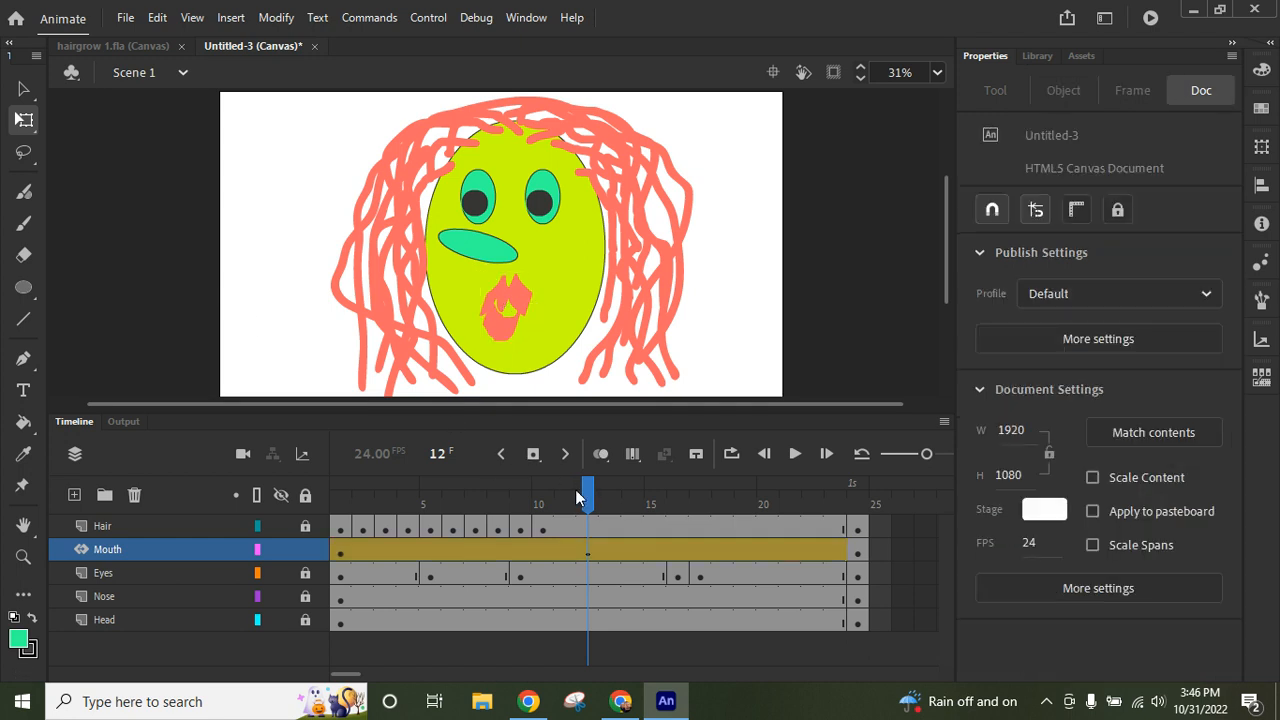
- Turn on loop playback, extend the loop range over frames 1 to 24, and play the animation to check it
drag(588, 493, 488, 494)
click(732, 455)
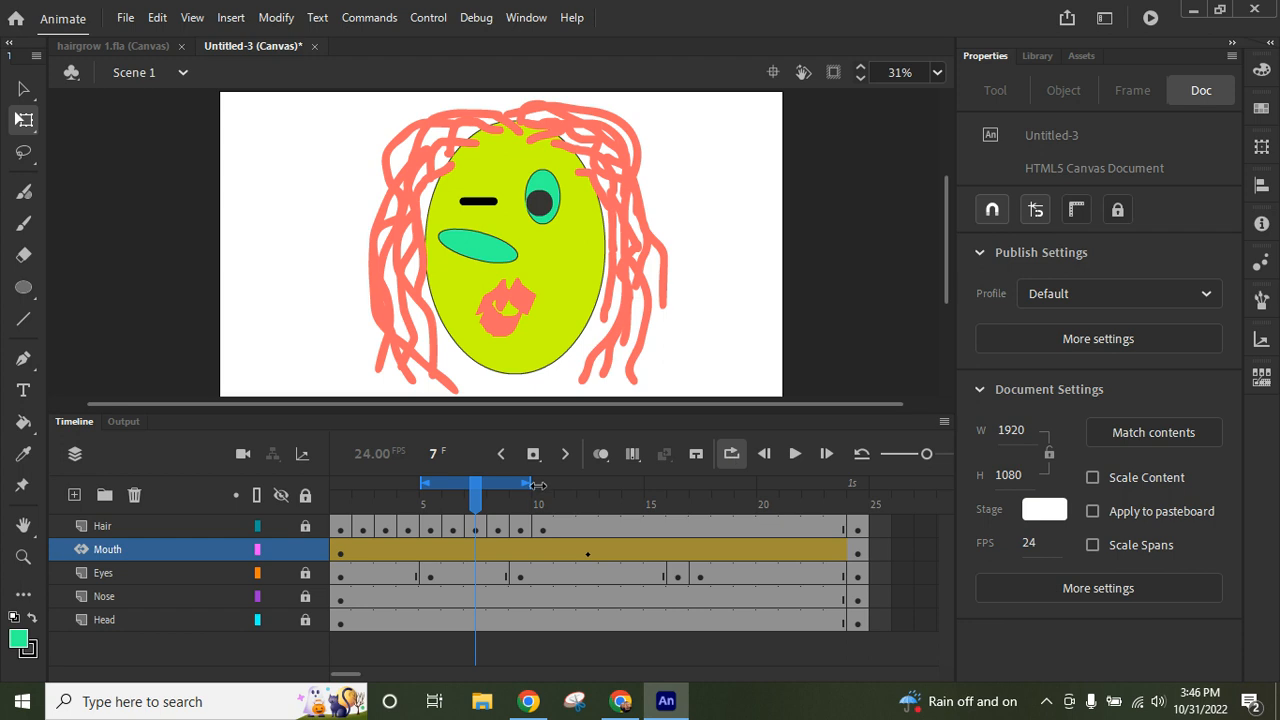
drag(541, 483, 791, 480)
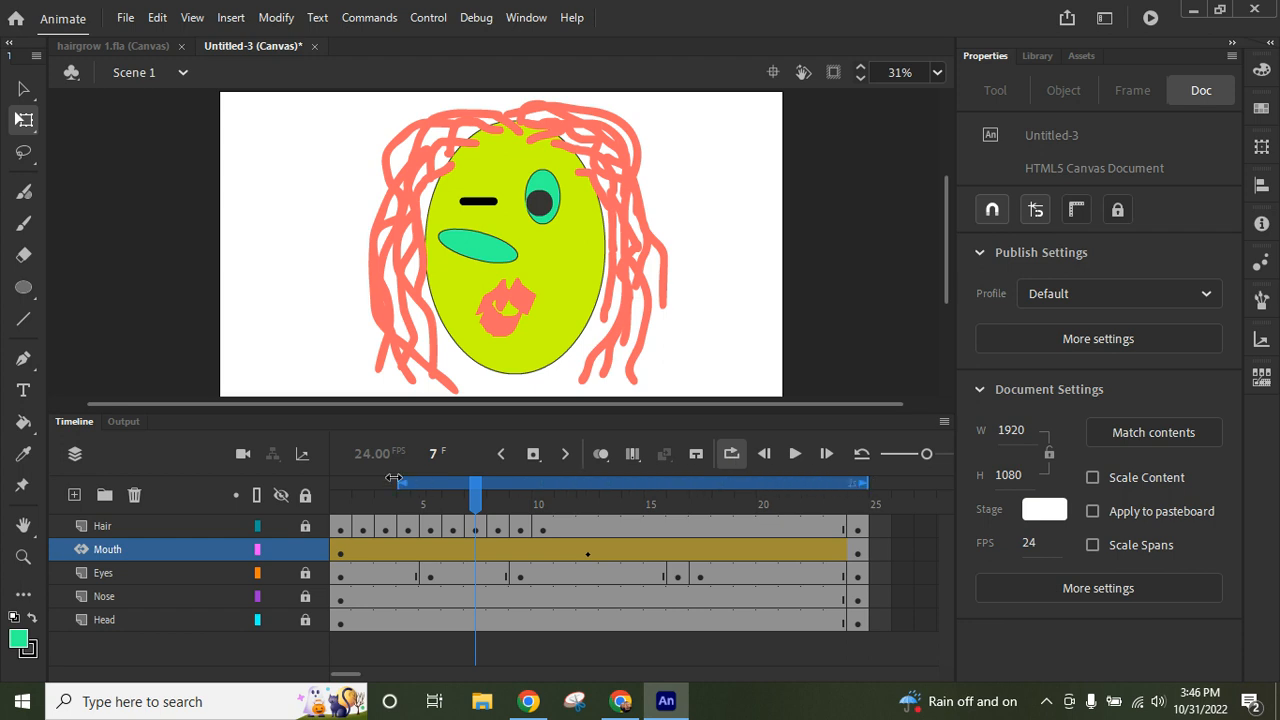
click(795, 454)
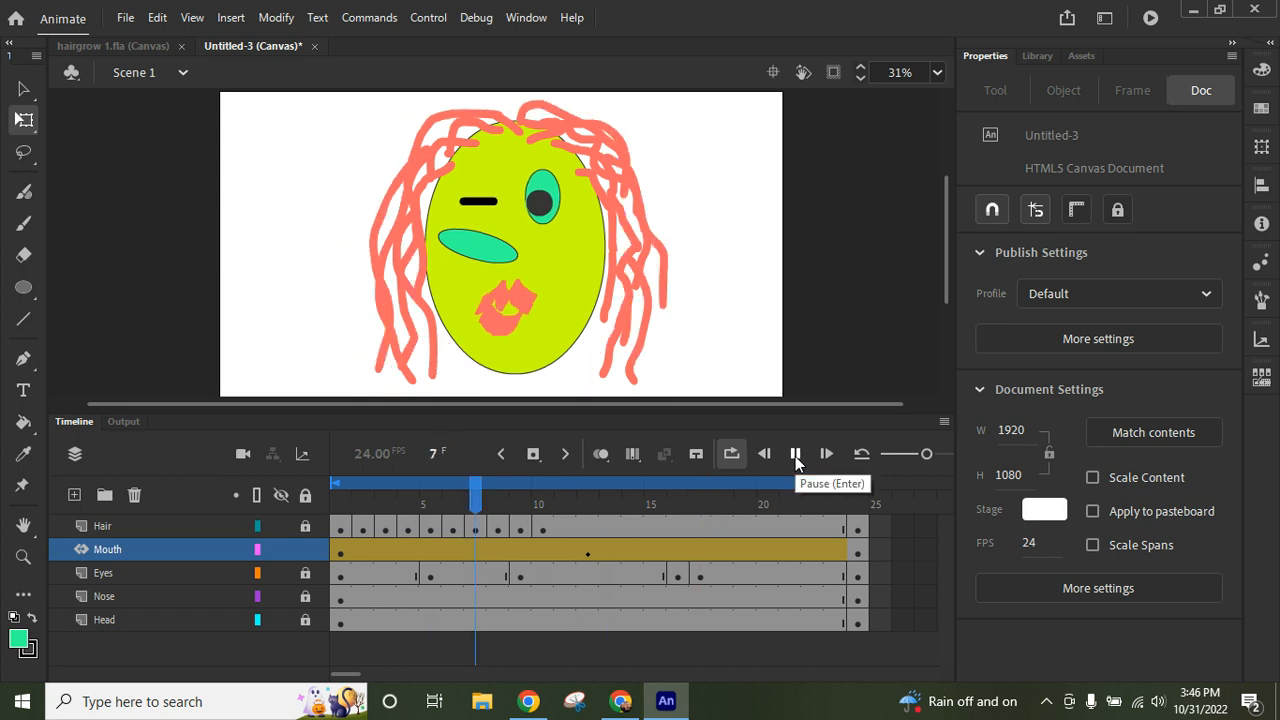
click(795, 455)
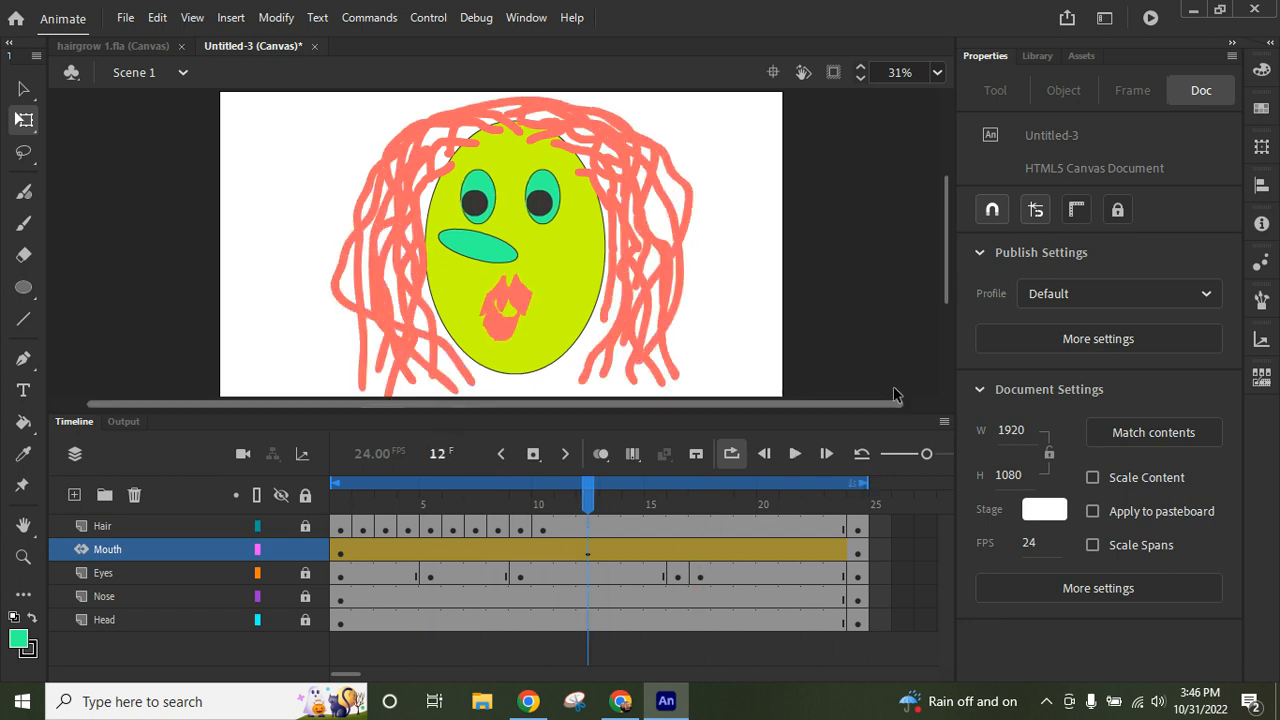
- Test the movie in the browser and zoom the page out until the whole animated face fits
click(1152, 22)
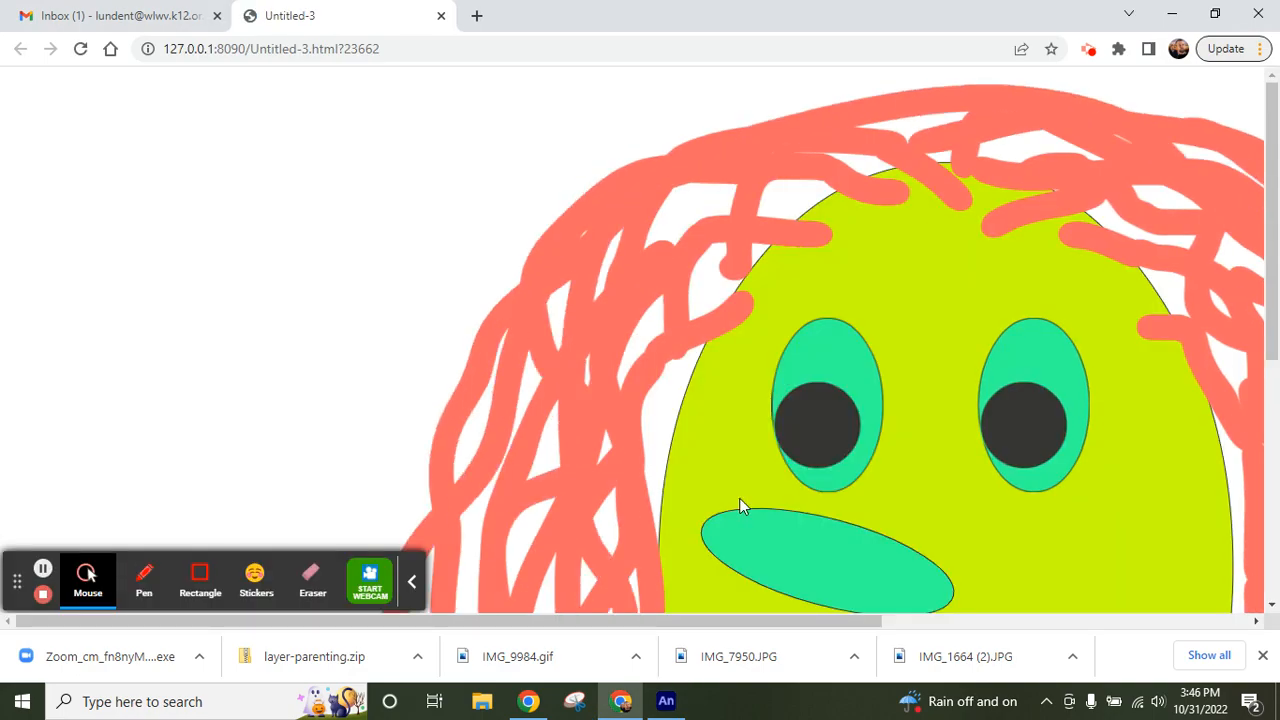
key(ctrl+minus)
key(ctrl+minus)
key(ctrl+minus)
key(ctrl+minus)
key(ctrl+minus)
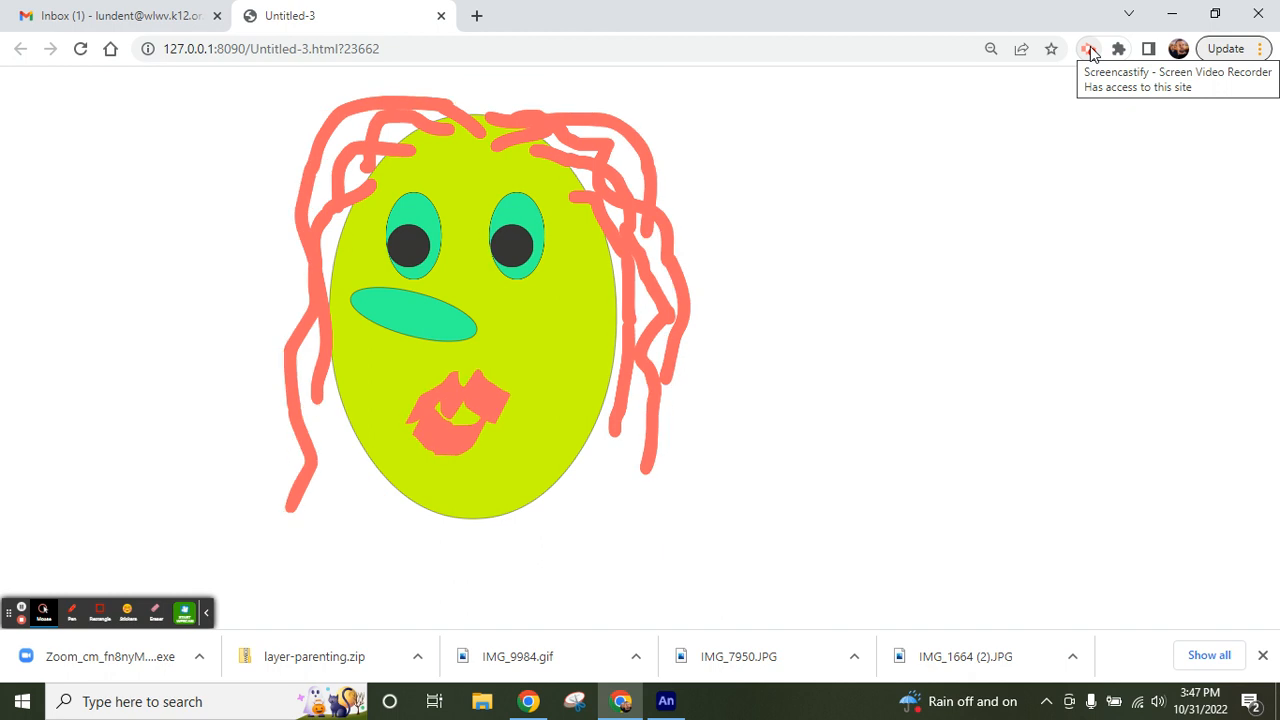
click(1089, 50)
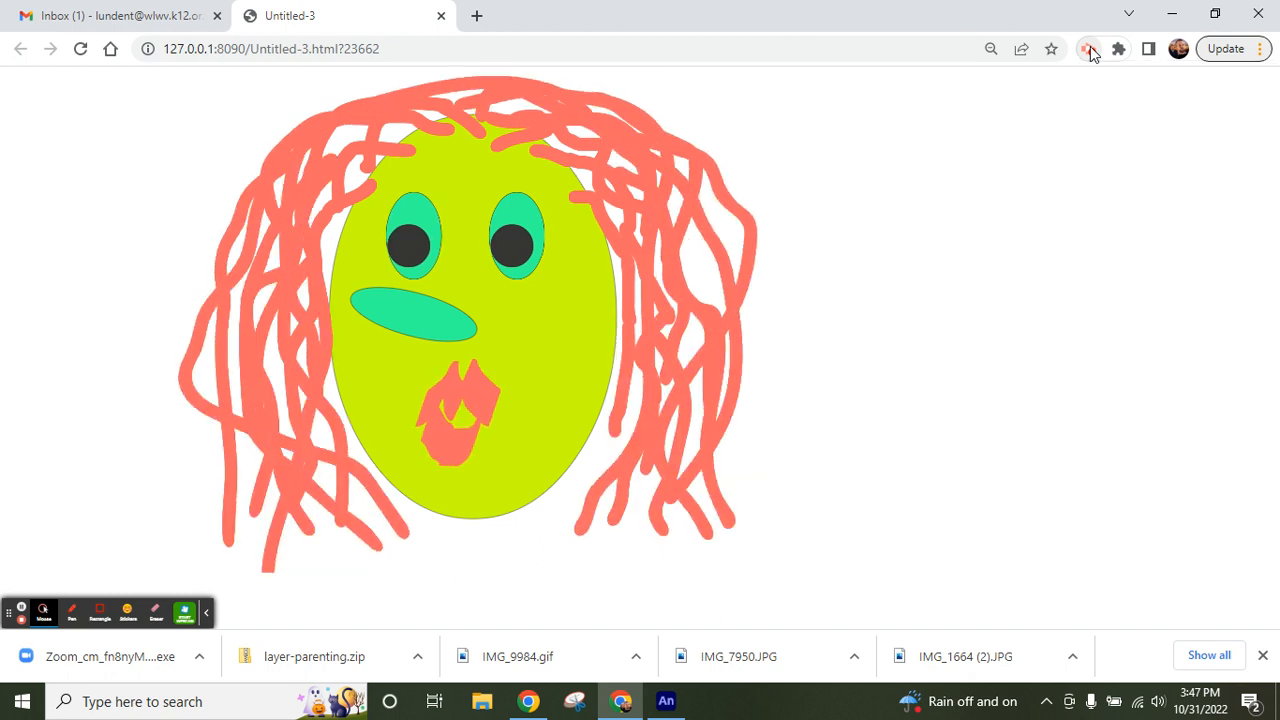